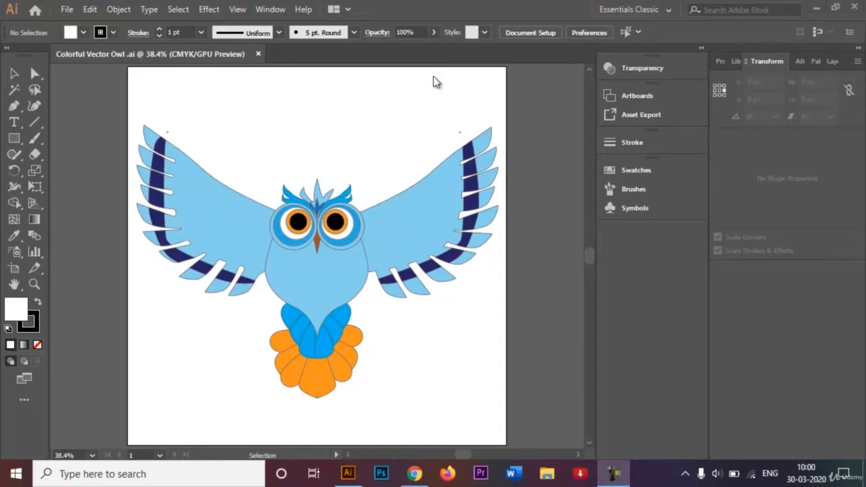
Display the layers list and create a new 1000 x 1000 px document named Vector Owl.
click(830, 63)
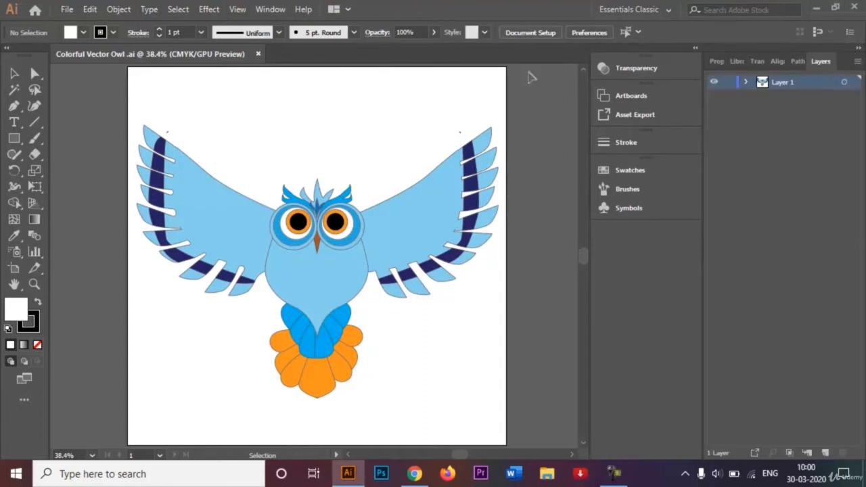
click(66, 11)
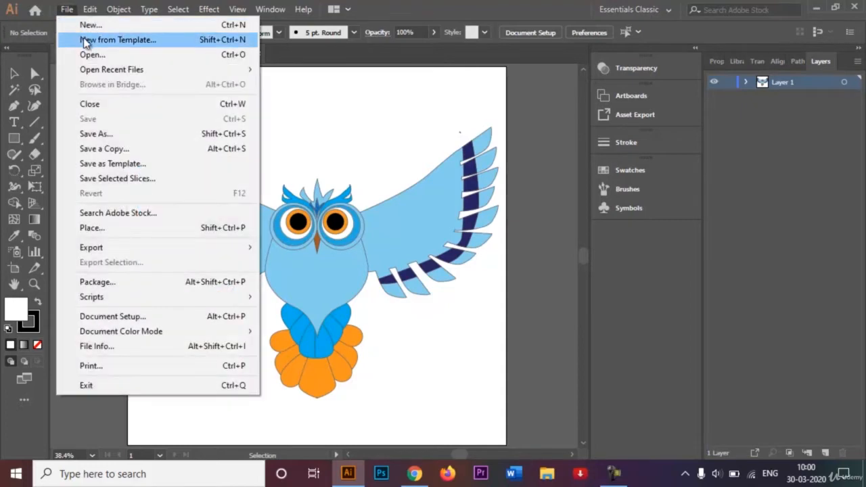
click(86, 29)
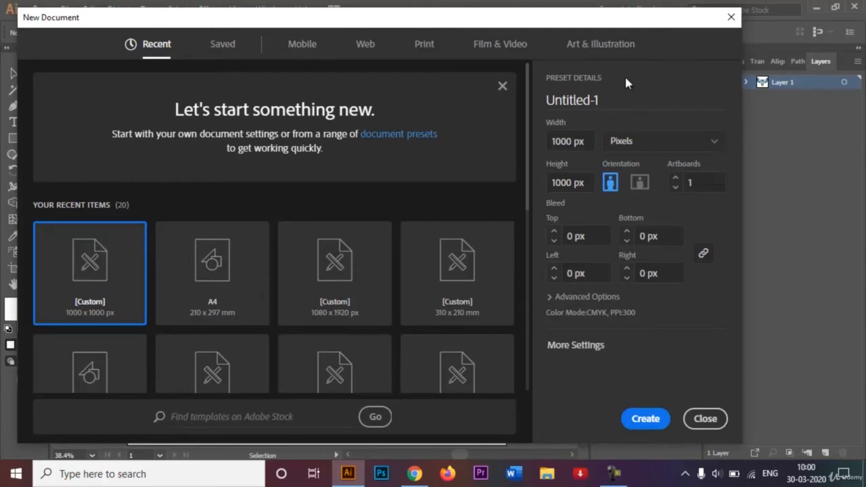
click(602, 102)
key(BackSpace)
text(Colou)
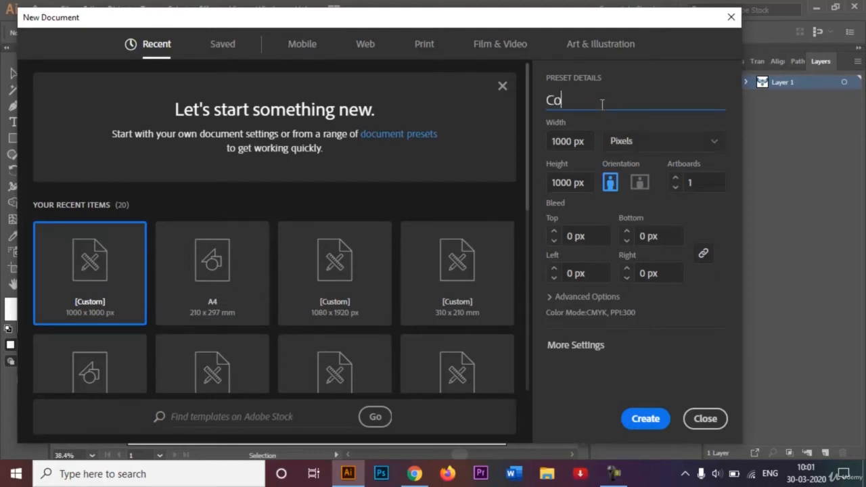
key(BackSpace)
key(BackSpace)
key(BackSpace)
key(BackSpace)
key(BackSpace)
text(Vector Owl)
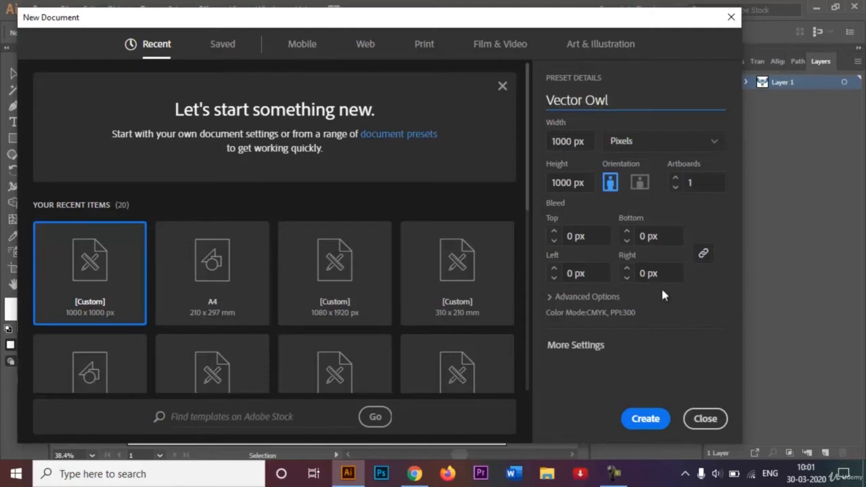
click(644, 419)
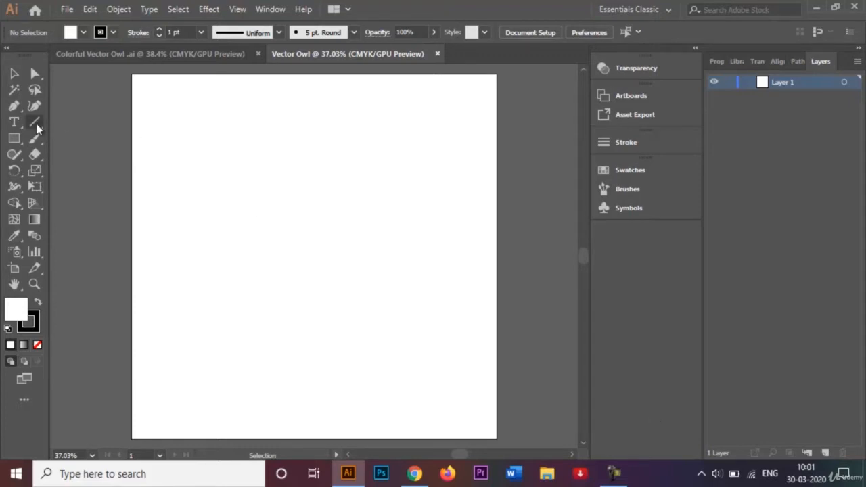
Check the Smart Guides setting and view the finished owl in the Colorful Vector Owl document.
click(238, 9)
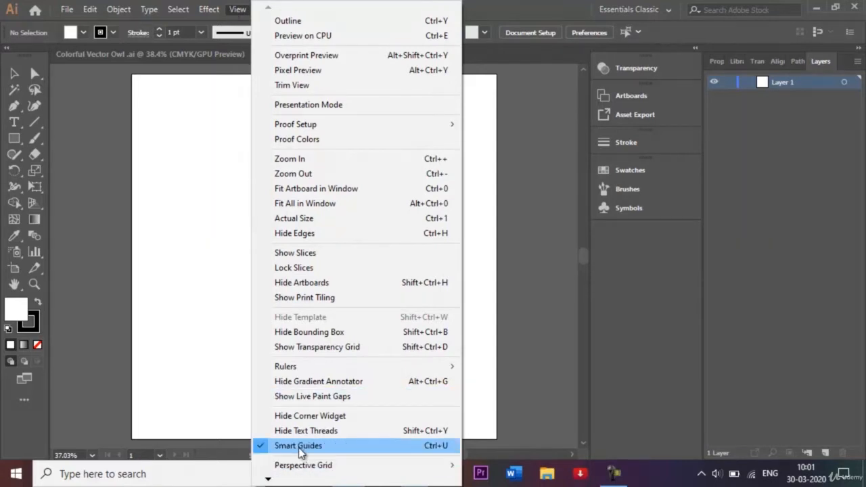
click(215, 350)
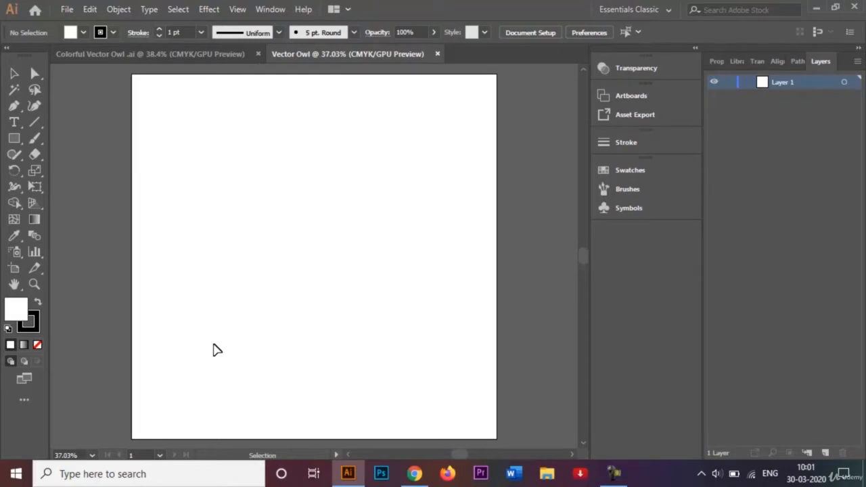
click(163, 53)
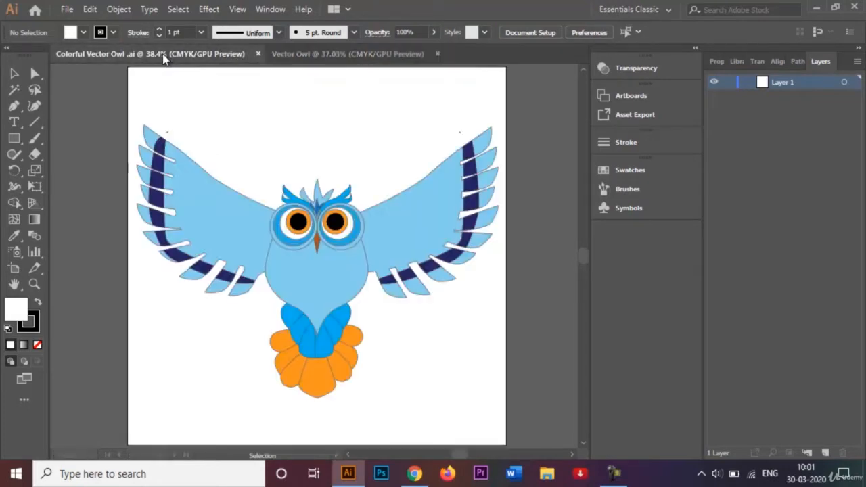
click(352, 54)
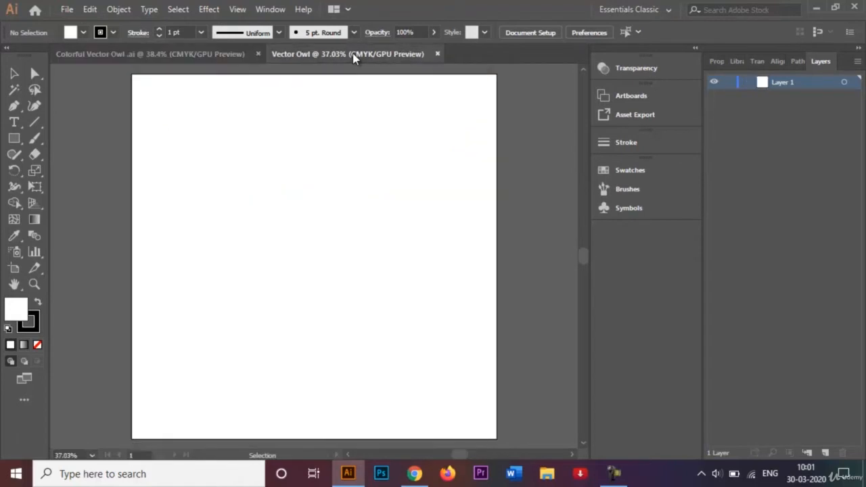
Draw a vertical line down the artboard's centre from edge to edge, with no fill and a 3 pt black stroke.
click(32, 128)
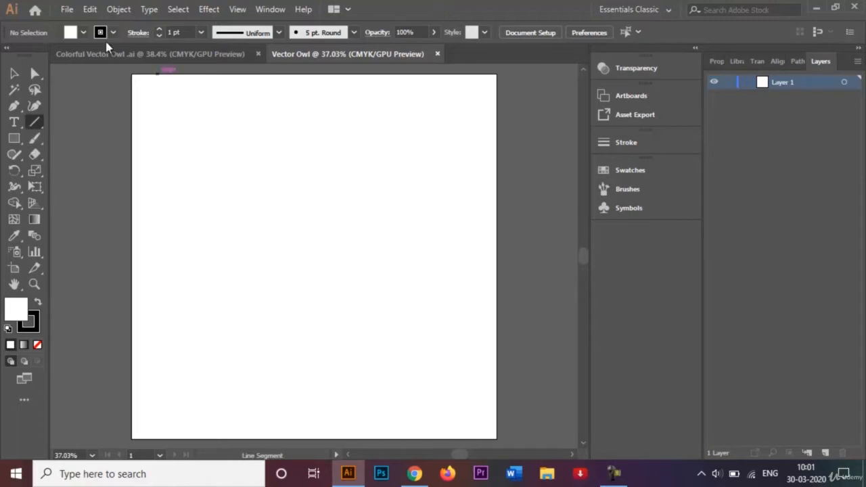
click(84, 33)
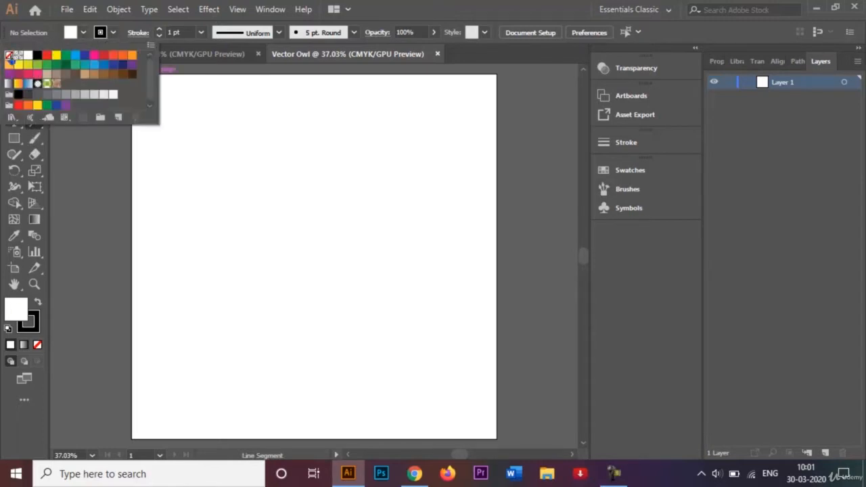
click(9, 55)
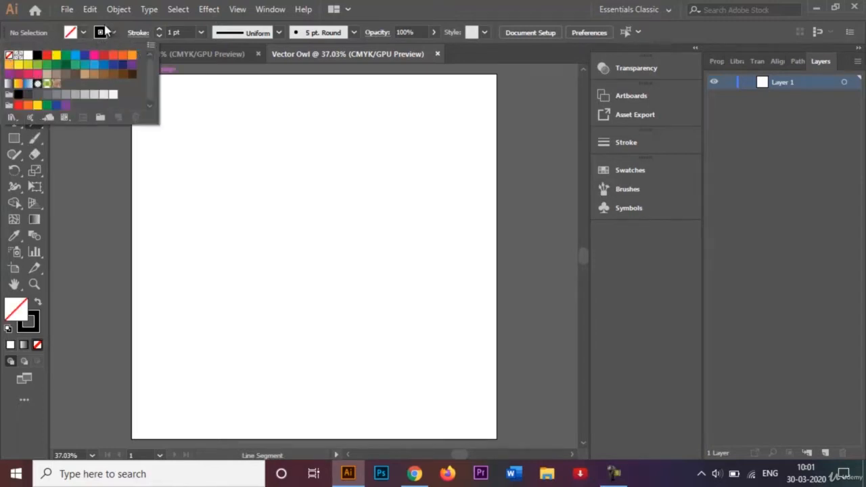
click(201, 33)
click(201, 32)
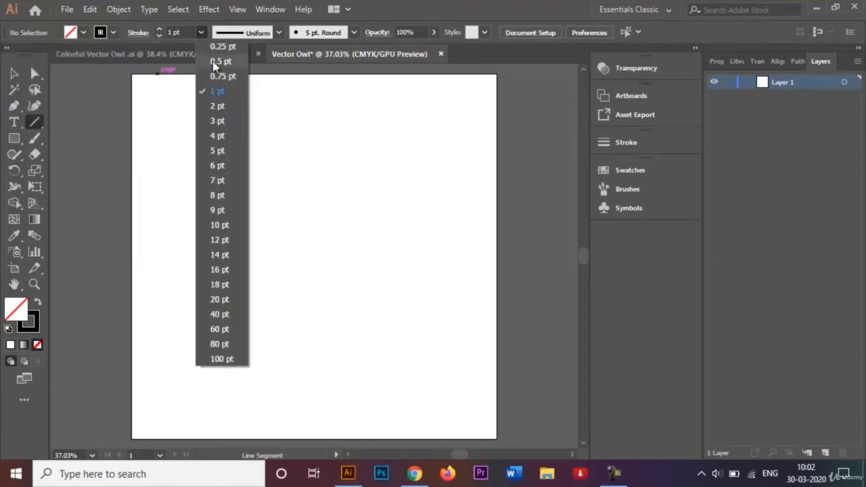
click(217, 121)
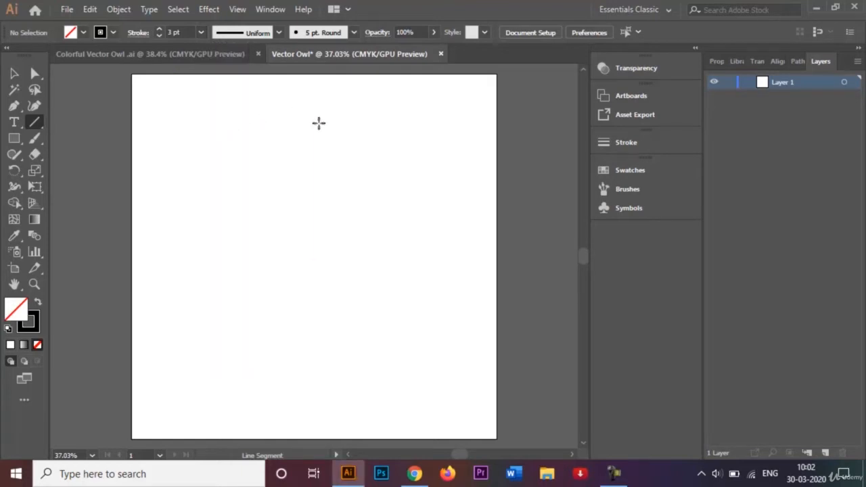
mouse_move(314, 256)
mouse_down()
mouse_move(315, 195)
mouse_move(313, 298)
mouse_move(309, 232)
mouse_move(313, 249)
mouse_up()
drag(314, 74, 310, 435)
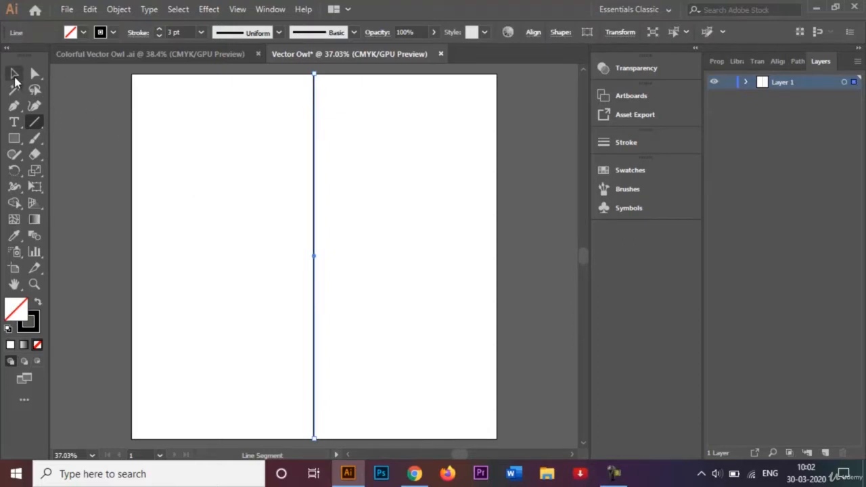
click(15, 74)
click(245, 181)
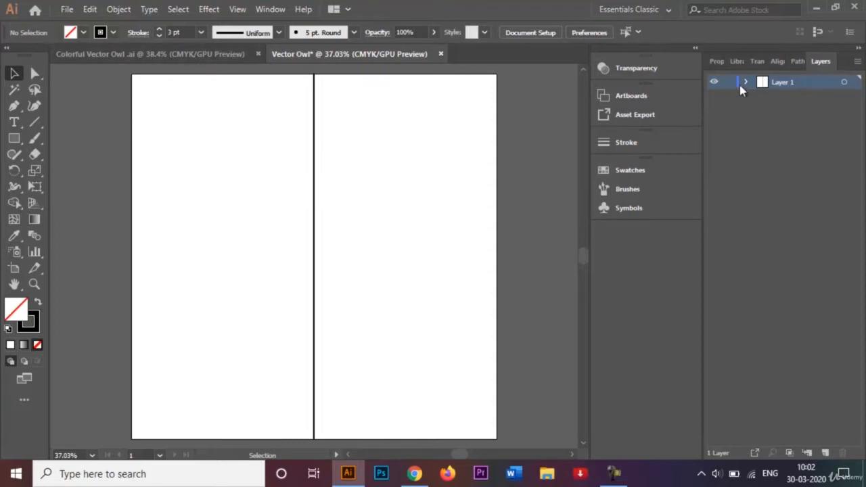
Rename the layer holding the centre line to Guide and lock it.
double_click(802, 82)
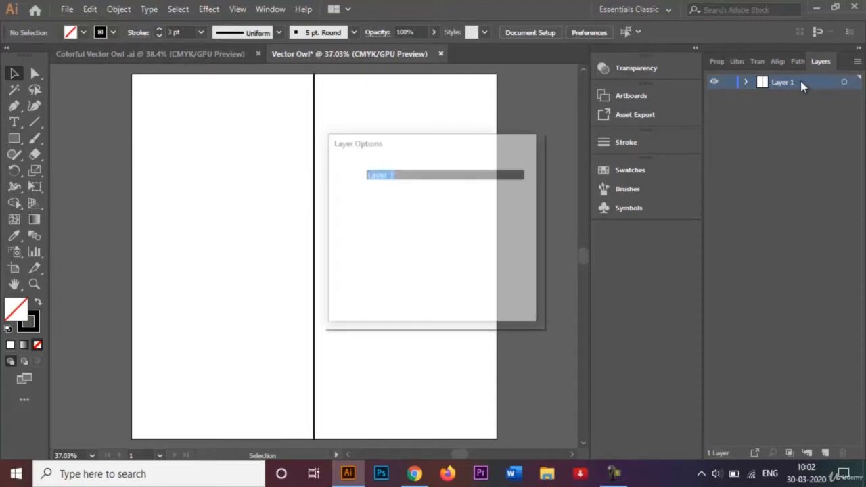
key(BackSpace)
text(Guide)
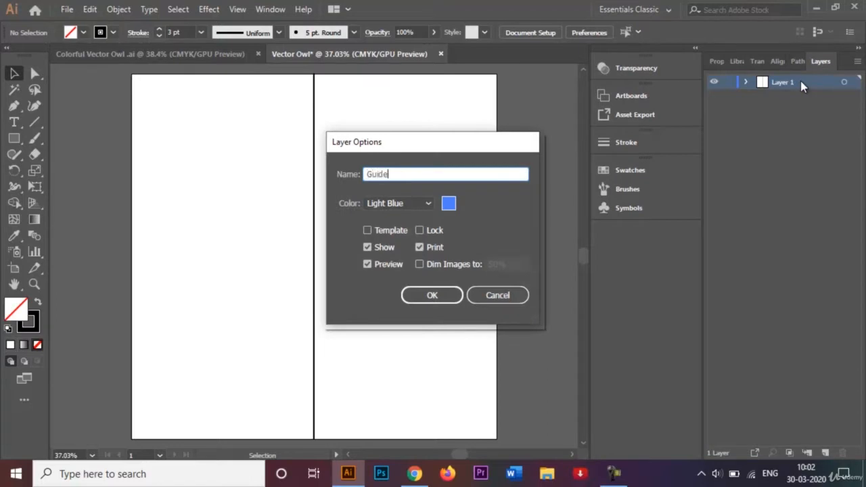
key(Return)
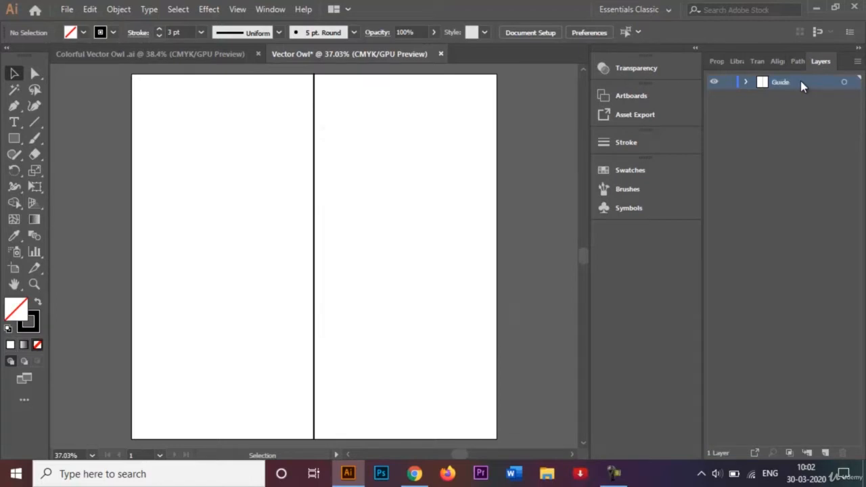
click(729, 82)
Add a new layer above the Guide layer and name it Artwork.
click(827, 454)
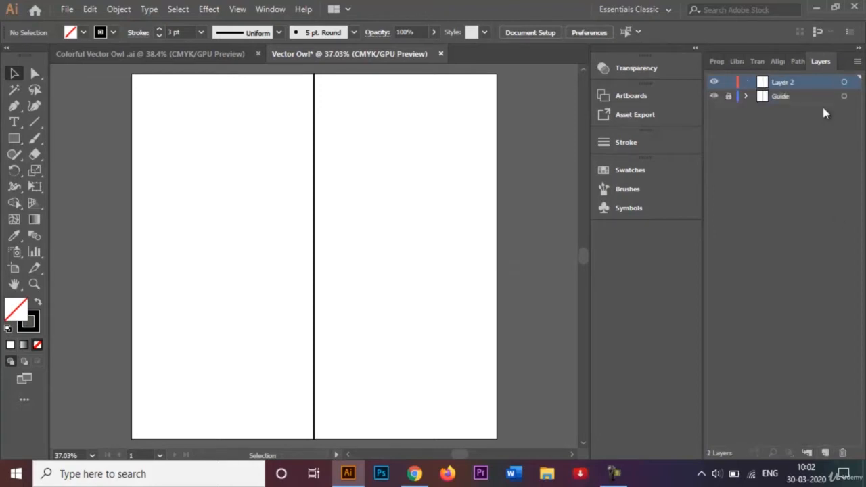
double_click(790, 82)
key(BackSpace)
text(Artwork)
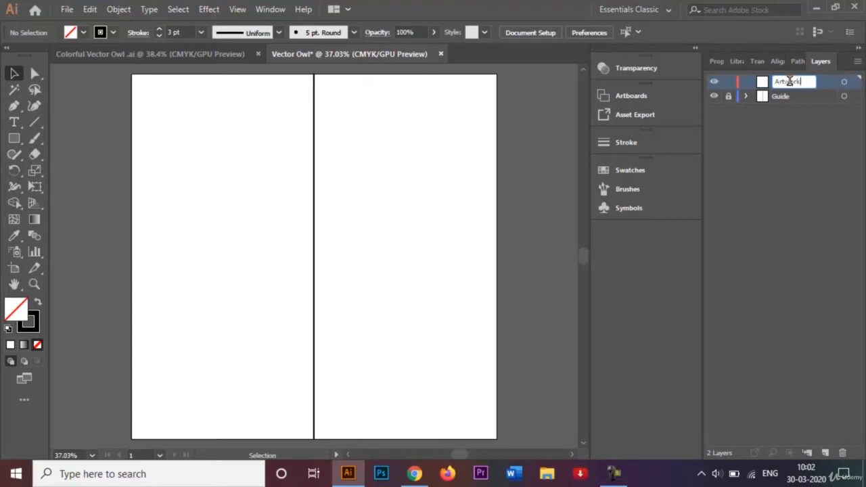
key(Return)
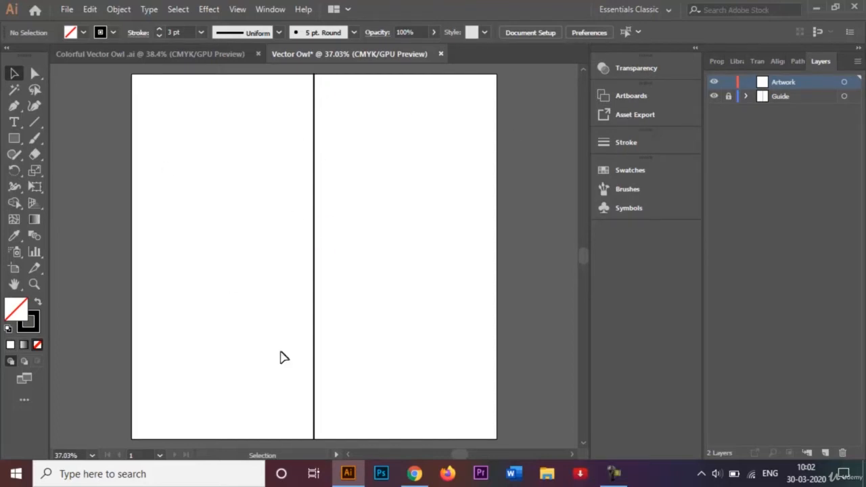
Compare the finished owl in the reference document with the centre line on the new artboard.
click(235, 53)
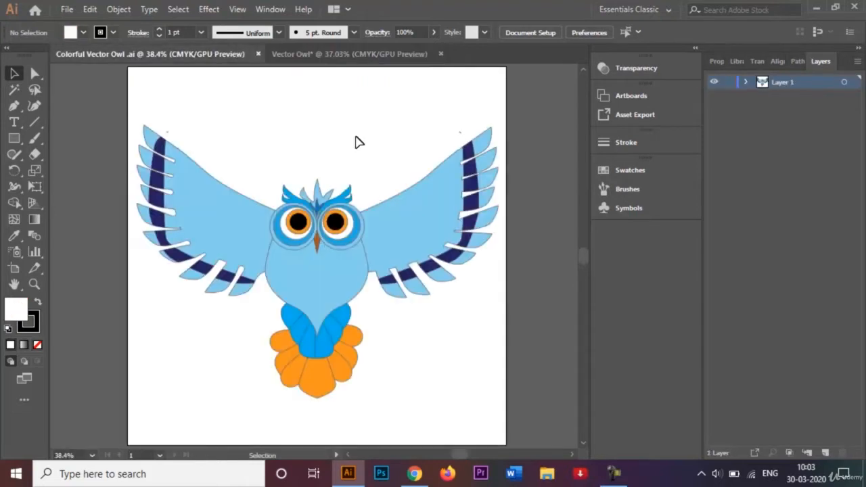
click(332, 57)
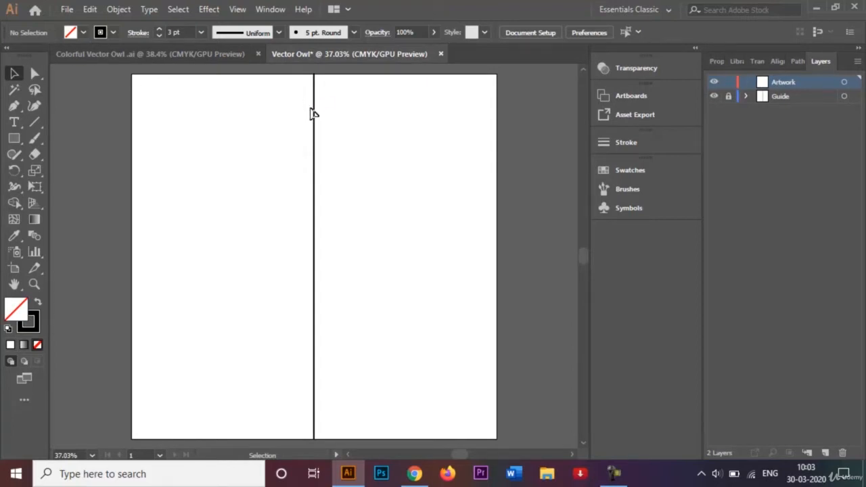
click(134, 58)
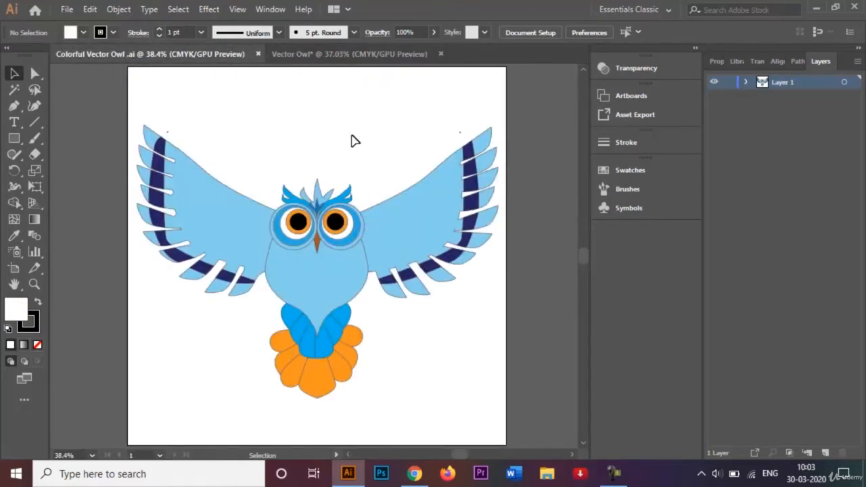
click(322, 54)
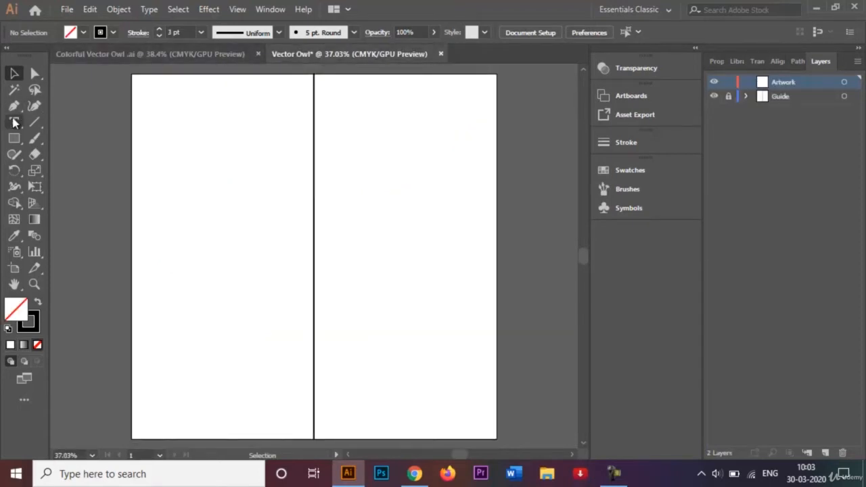
Draw a small circle right of the guide line in the artboard's upper half, with no fill and a 1 pt black stroke.
click(12, 140)
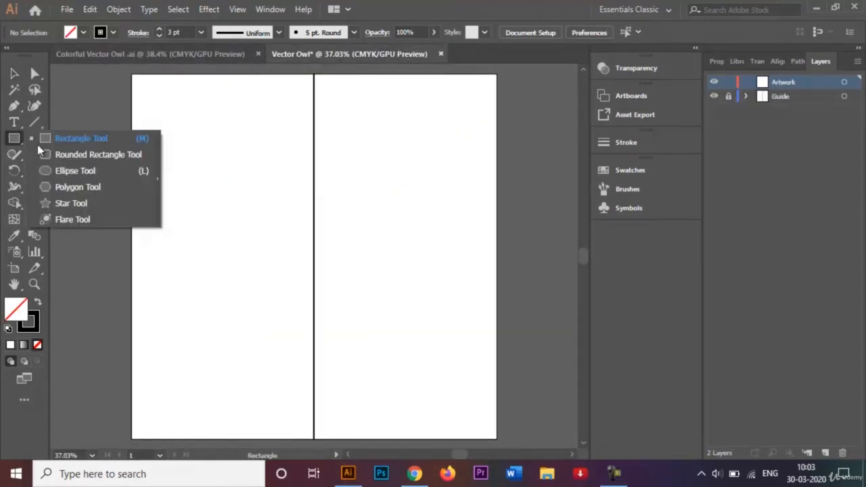
click(92, 176)
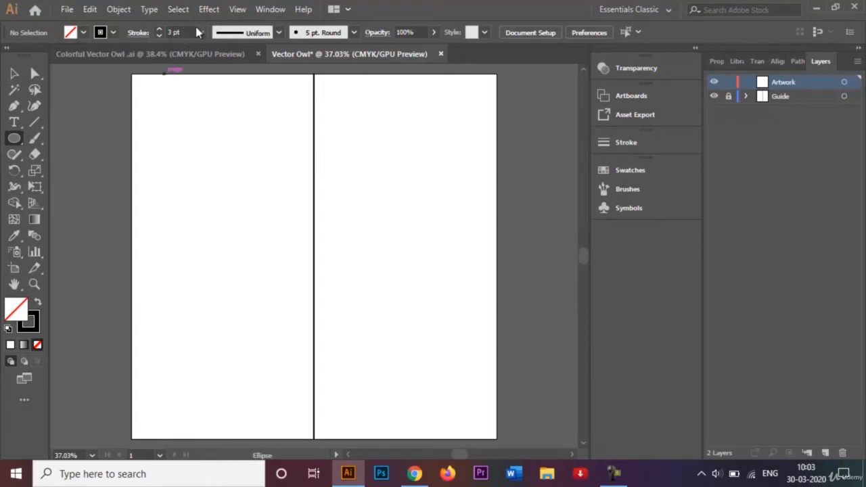
click(201, 32)
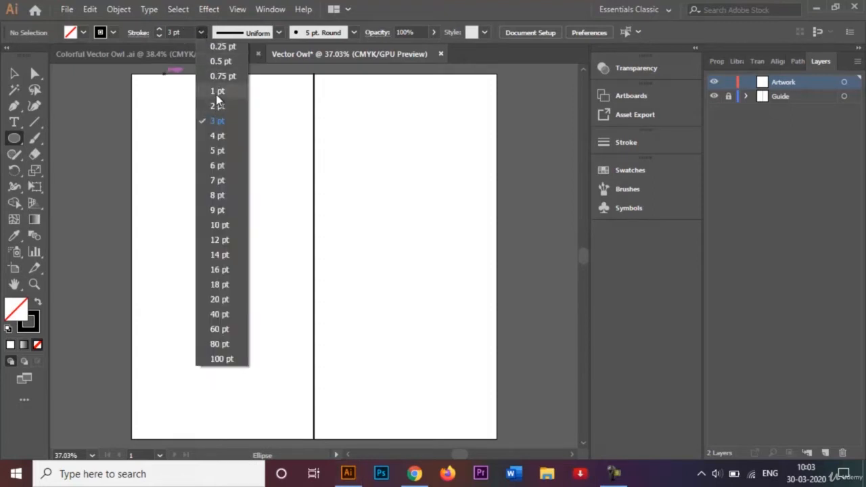
click(217, 93)
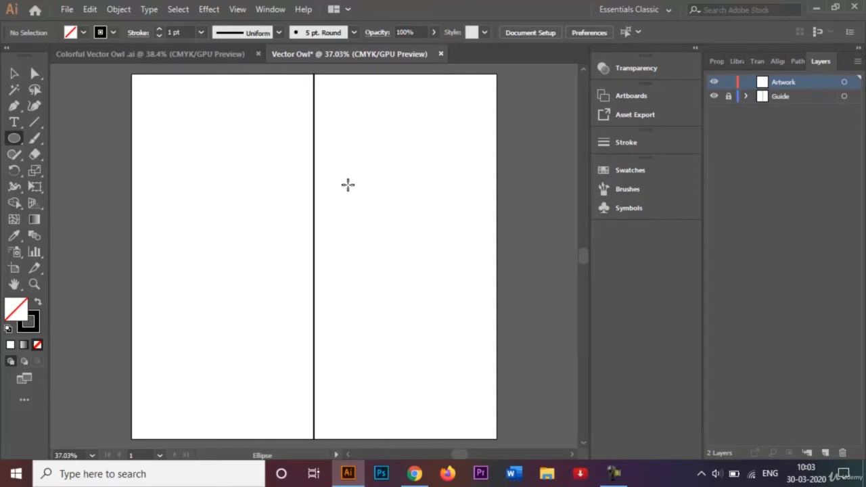
drag(348, 185, 355, 192)
click(14, 73)
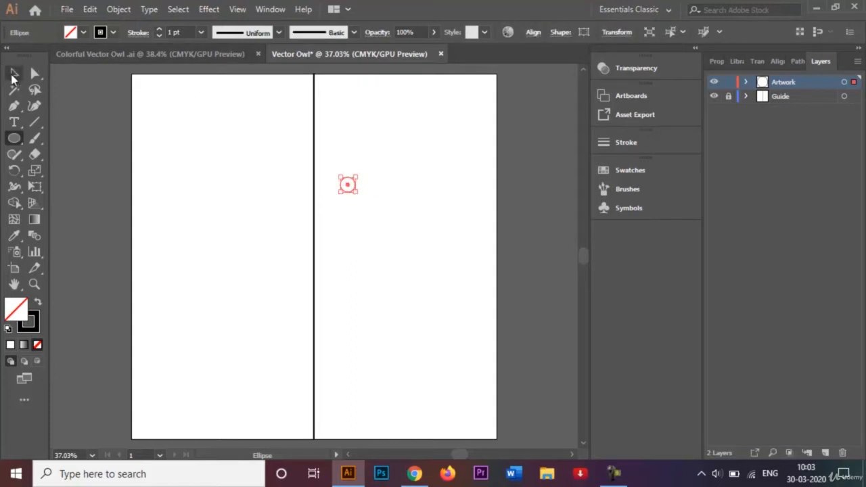
click(192, 181)
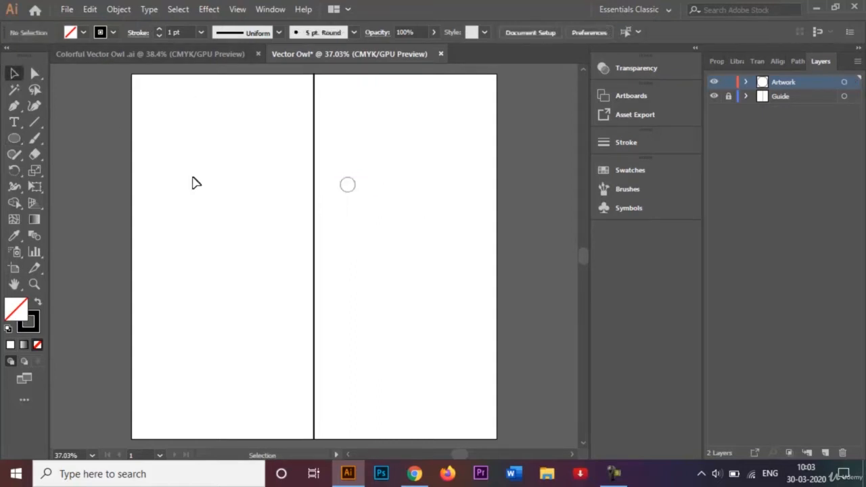
Offset the small circle's path by 10 px with miter joins and a miter limit of 4, previewing the result.
click(355, 185)
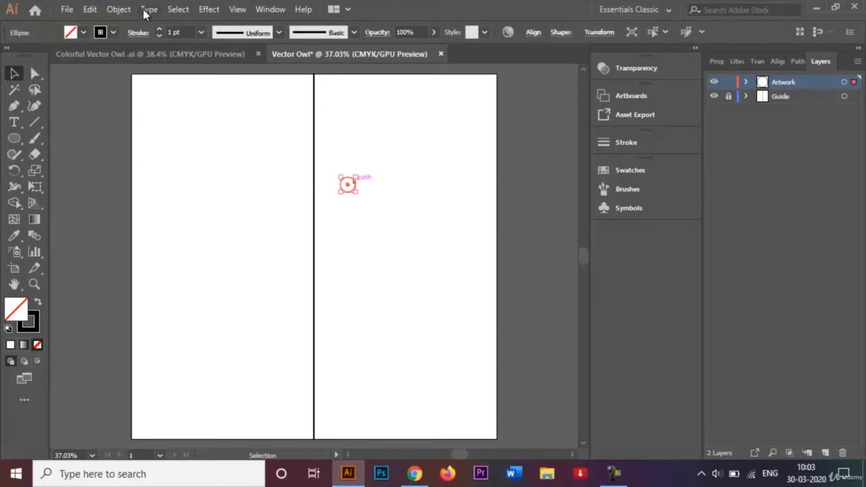
click(113, 10)
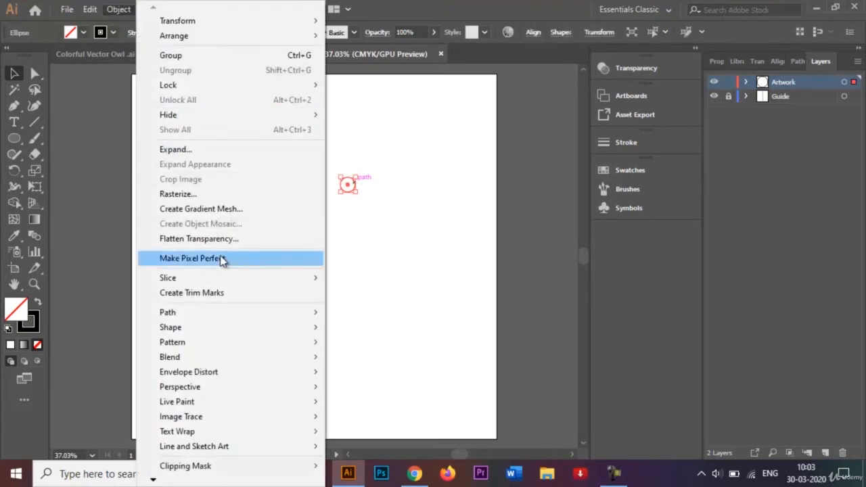
mouse_move(277, 315)
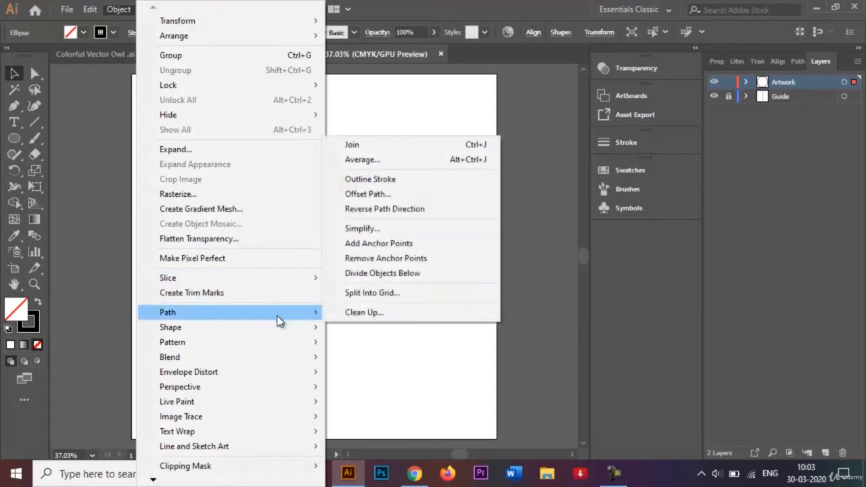
click(422, 193)
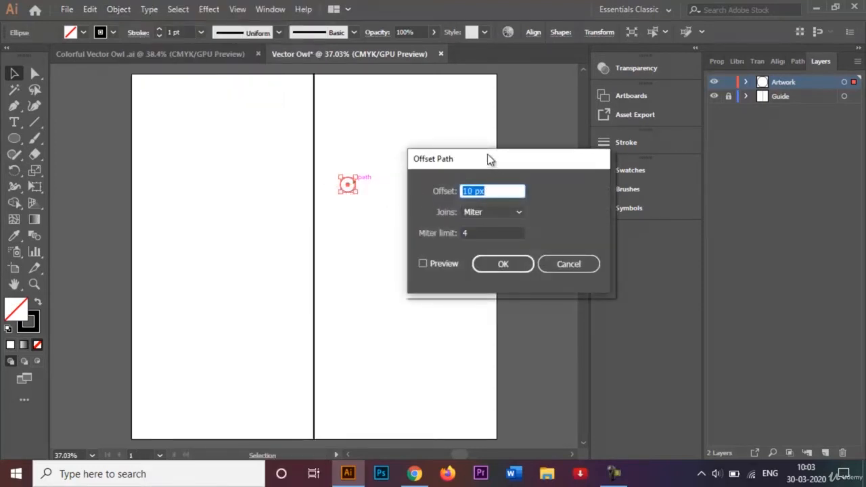
drag(490, 160, 458, 117)
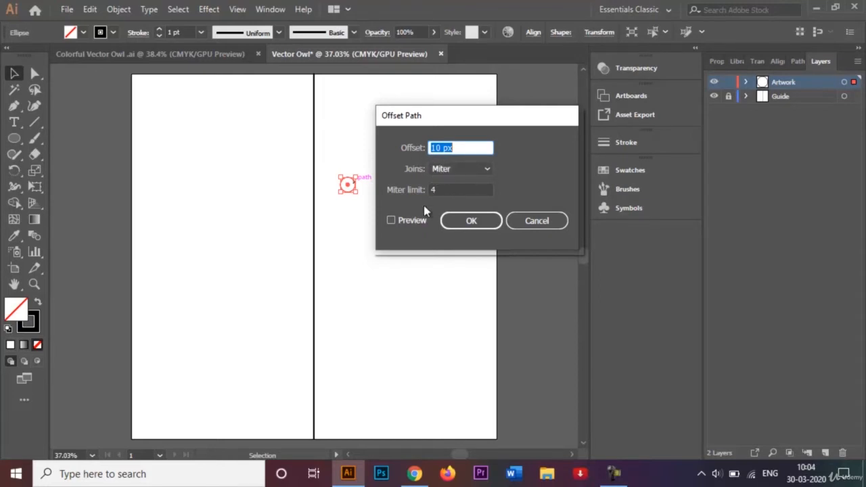
click(393, 221)
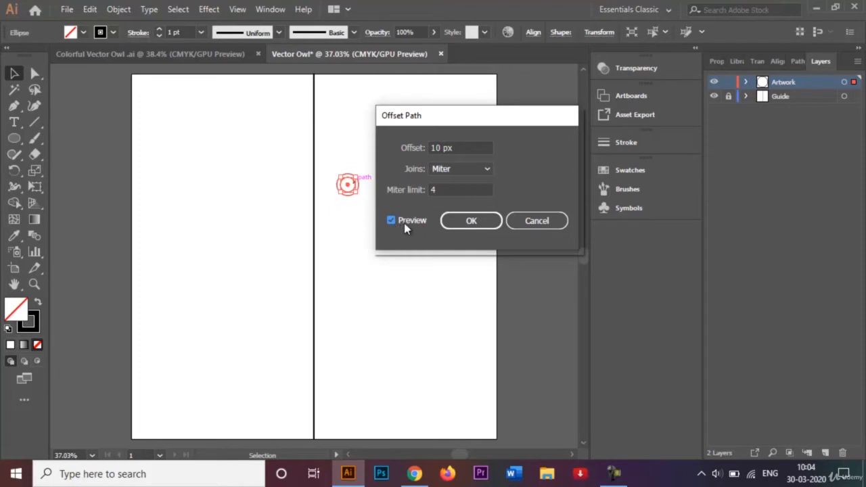
click(473, 220)
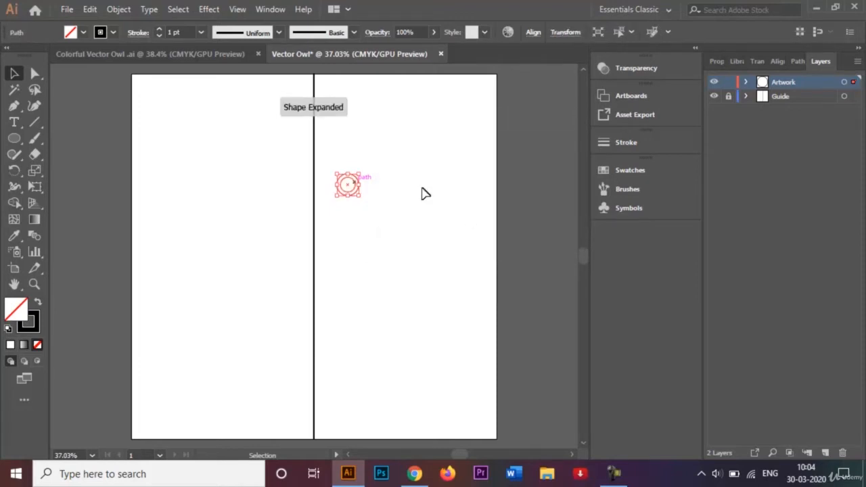
click(392, 161)
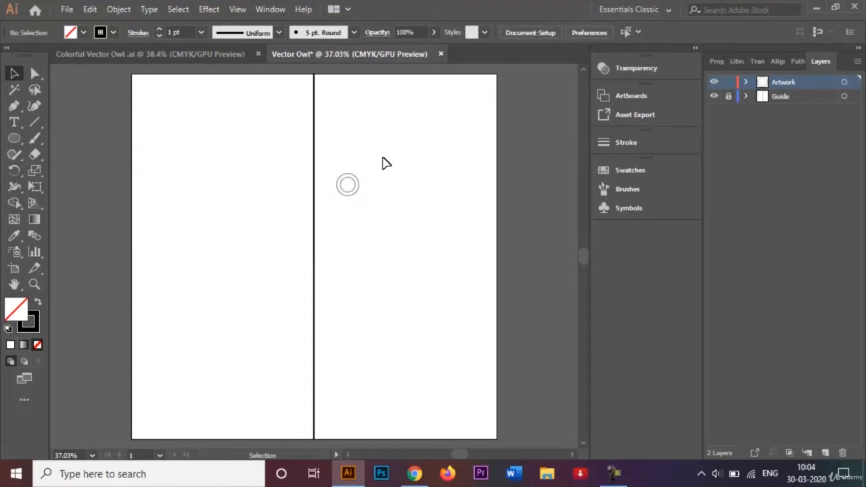
Offset the outer of the two concentric circles by 10 px to add a third ring.
click(348, 183)
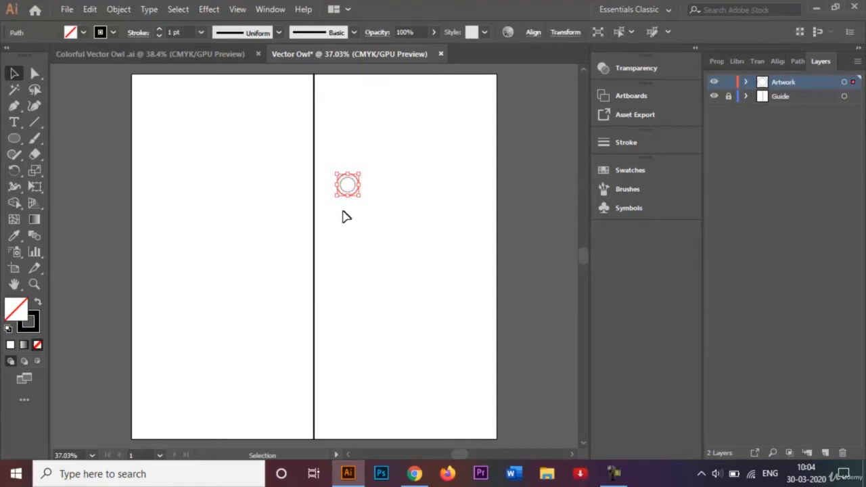
click(124, 12)
mouse_move(263, 310)
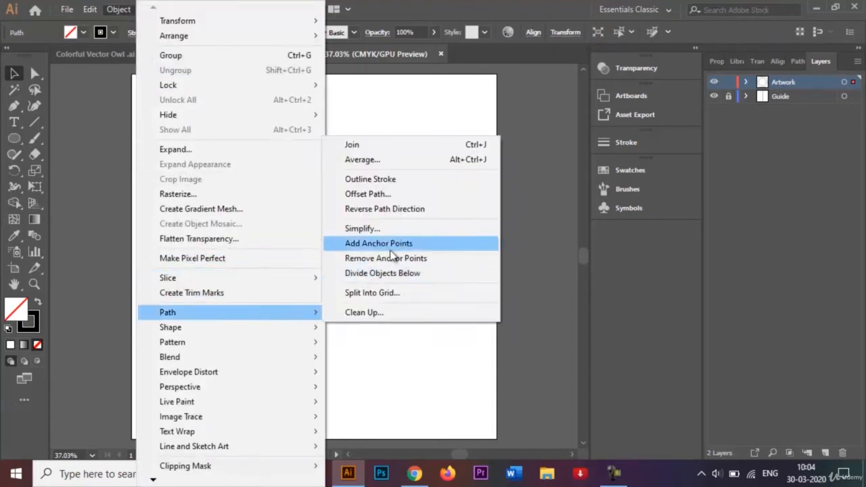
click(413, 195)
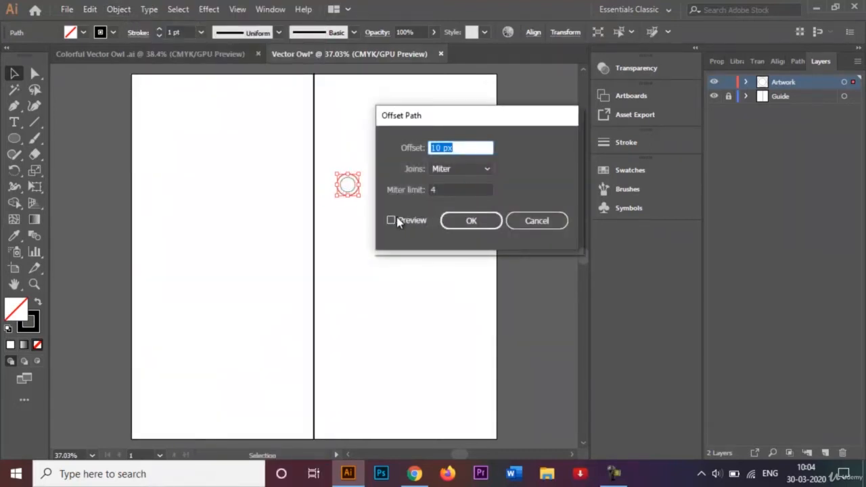
click(465, 228)
click(392, 175)
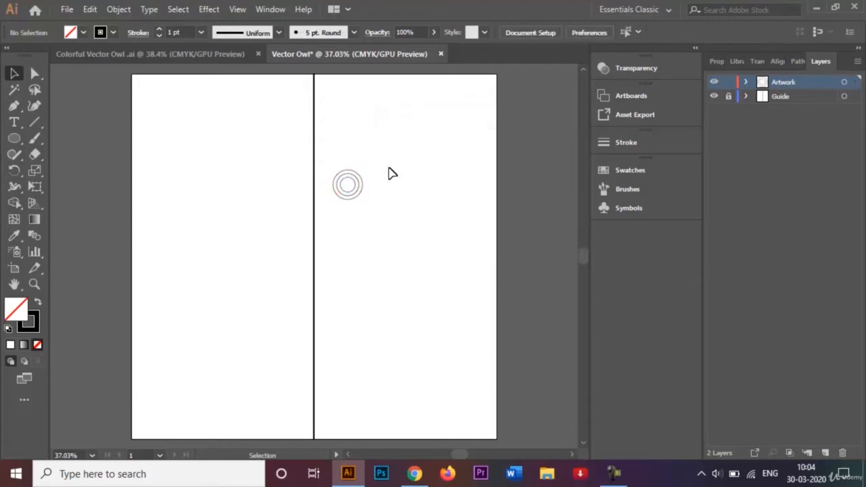
click(358, 177)
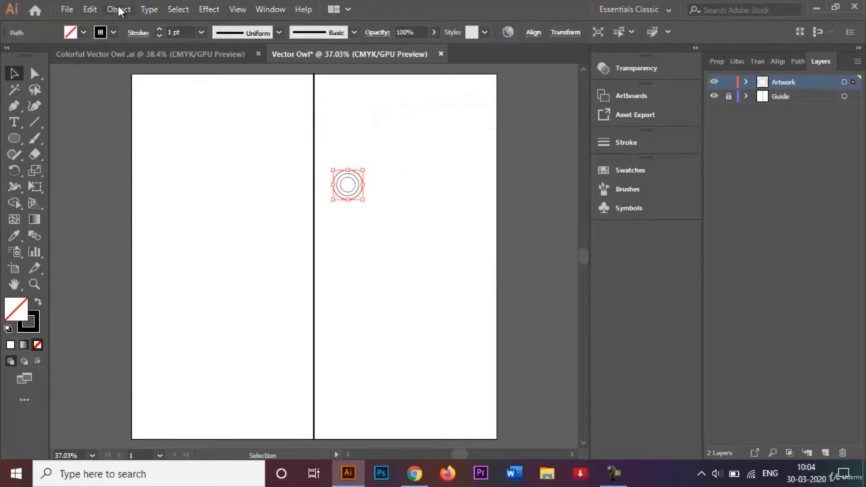
click(119, 9)
click(406, 155)
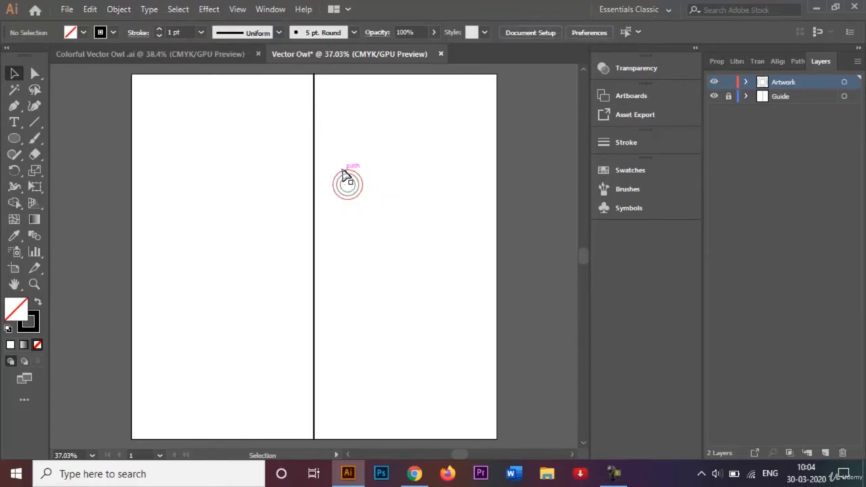
Offset the outermost of the three circles by 10 px to add a fourth concentric circle.
click(344, 175)
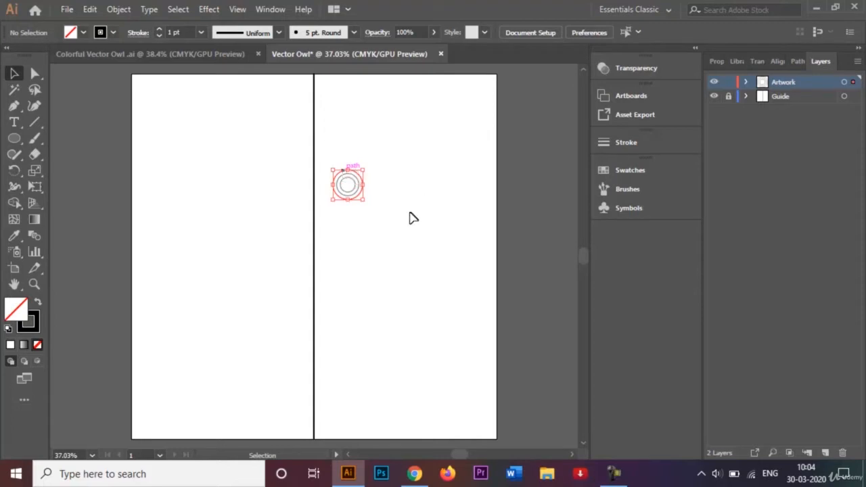
click(112, 10)
mouse_move(268, 313)
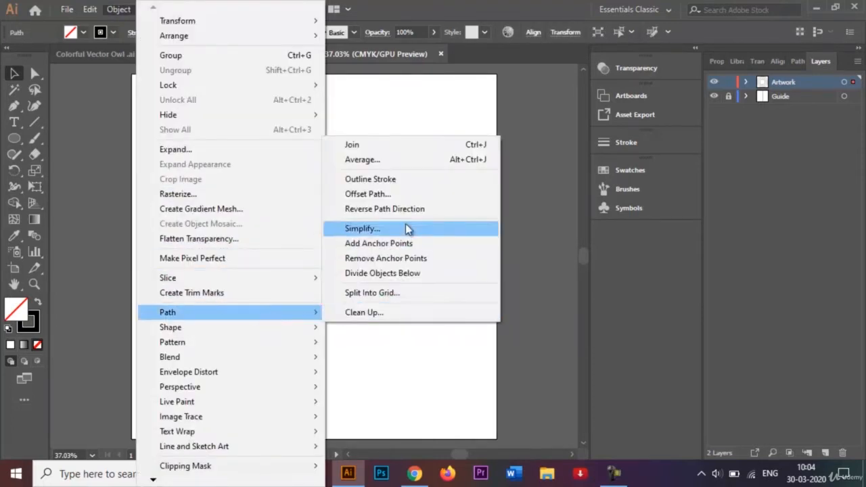
click(403, 193)
click(466, 220)
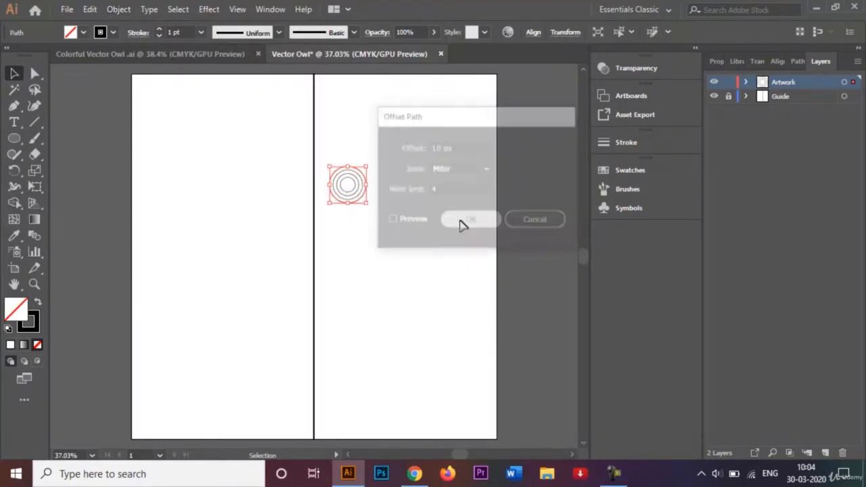
click(396, 150)
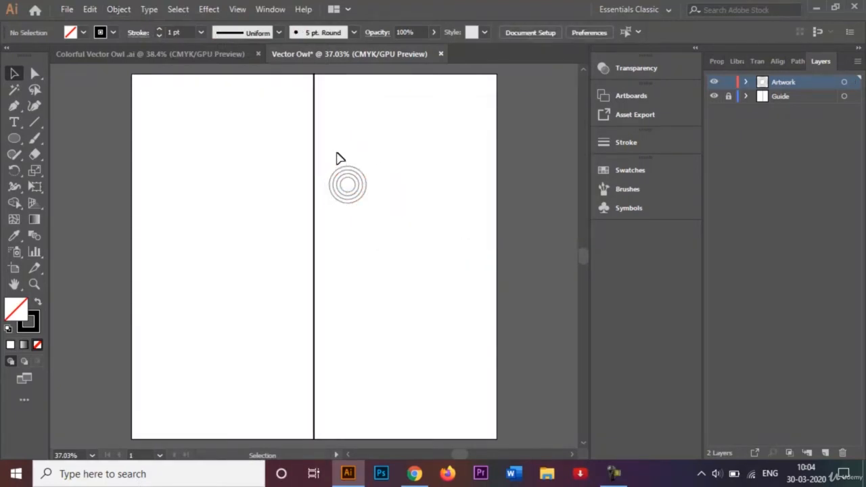
Check the eyes in the reference owl and give the innermost circle a black fill with no stroke.
key(ctrl+equal)
key(ctrl+equal)
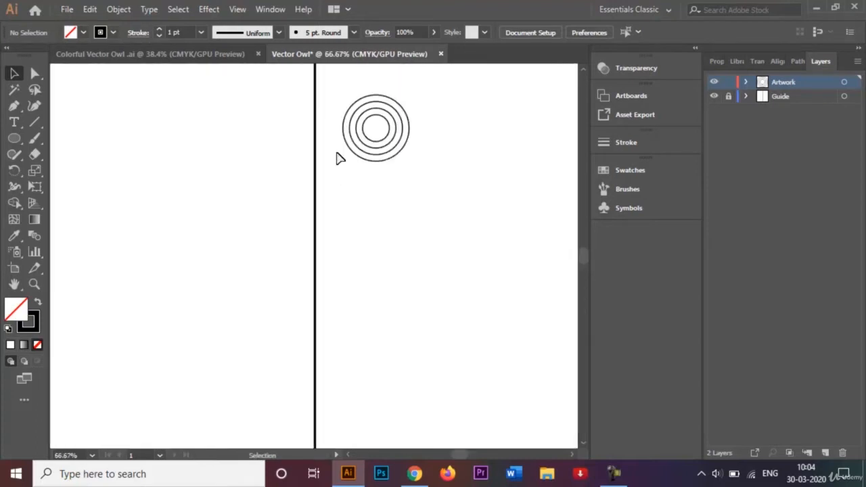
click(206, 59)
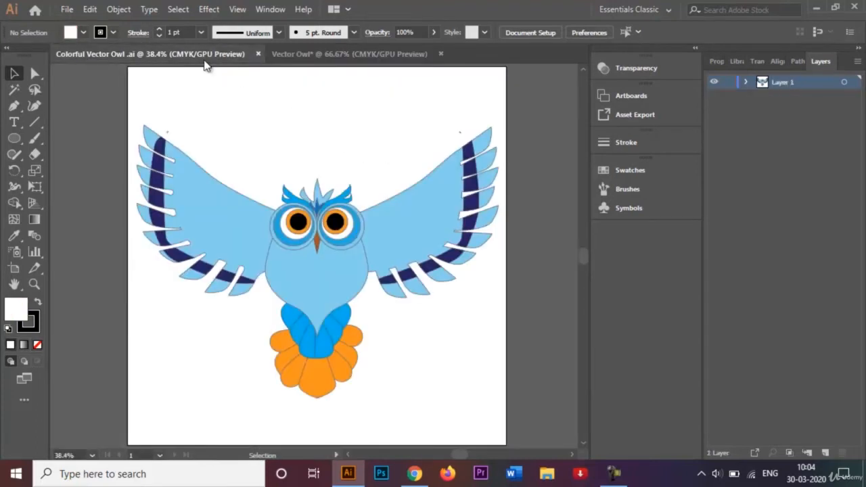
click(307, 53)
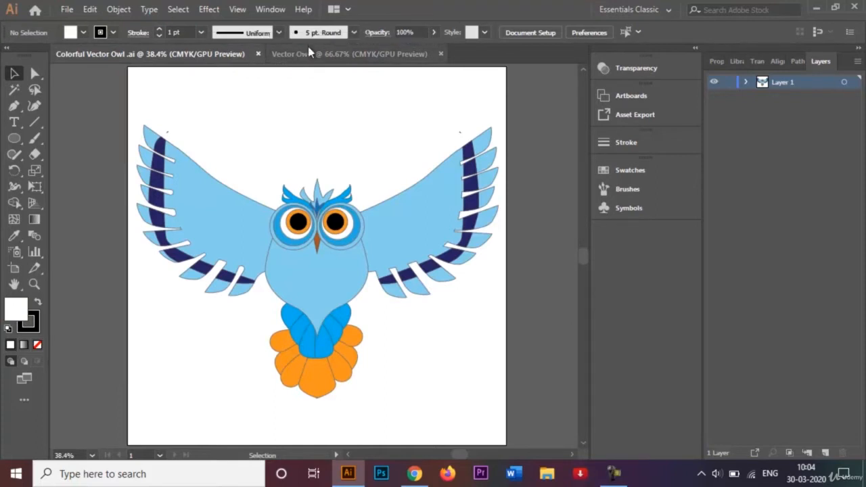
click(389, 123)
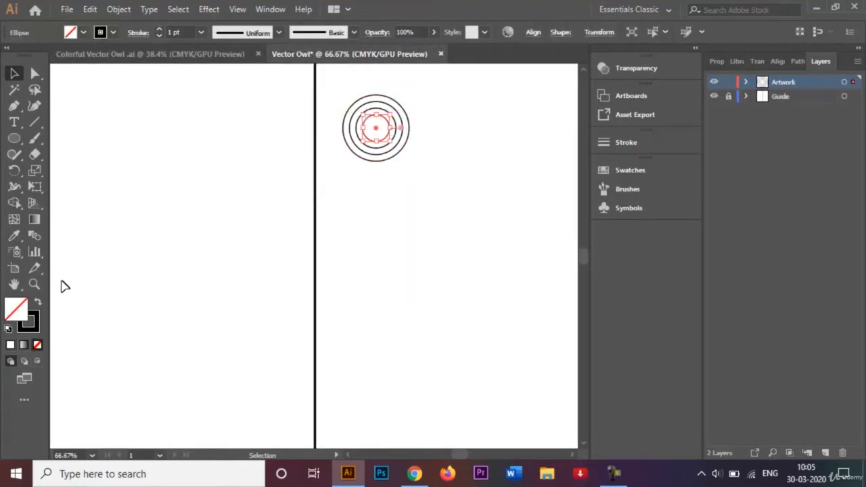
click(37, 305)
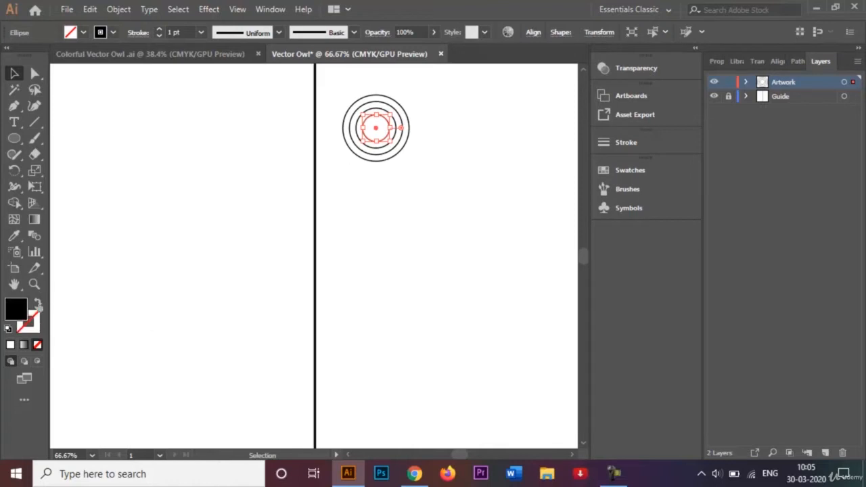
click(135, 269)
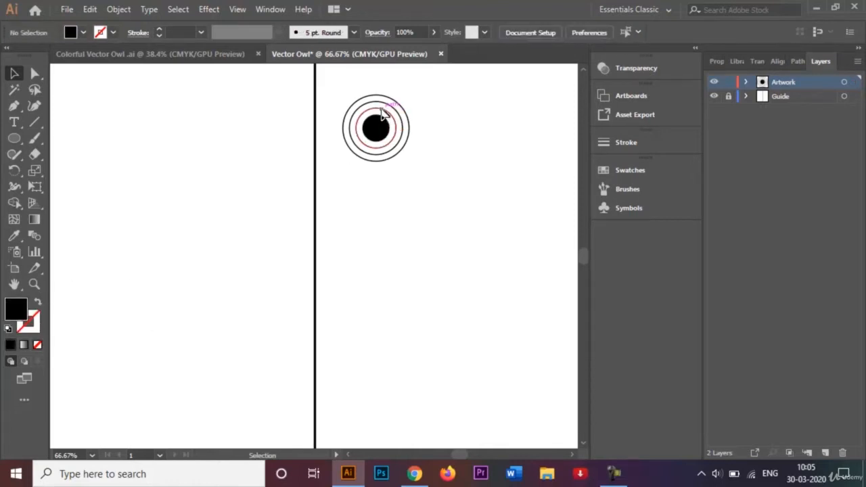
Give the second circle from the centre an orange fill and remove its stroke.
click(388, 107)
click(78, 32)
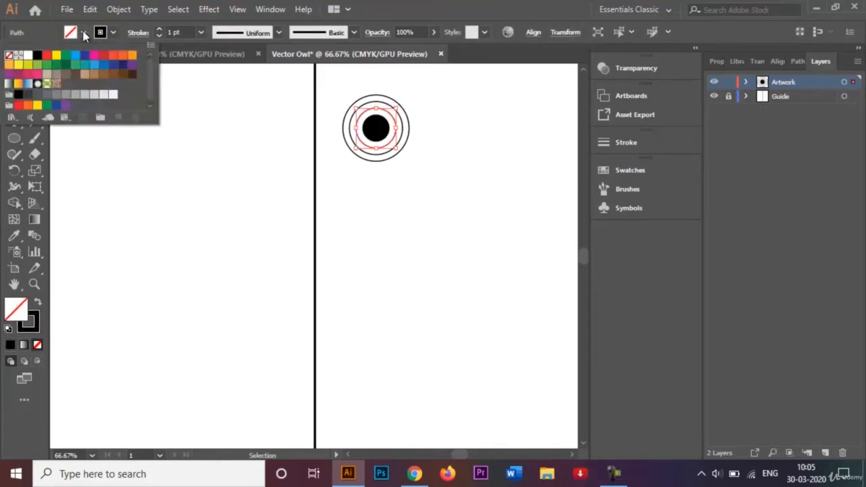
click(131, 56)
click(203, 180)
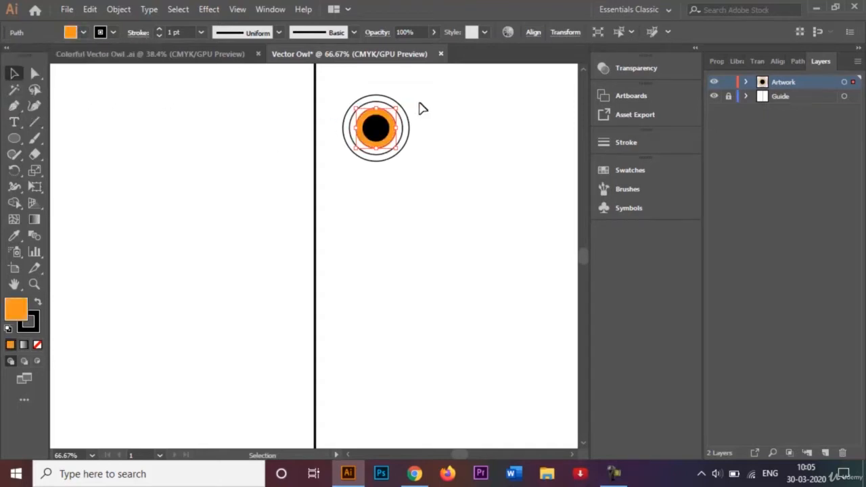
click(113, 32)
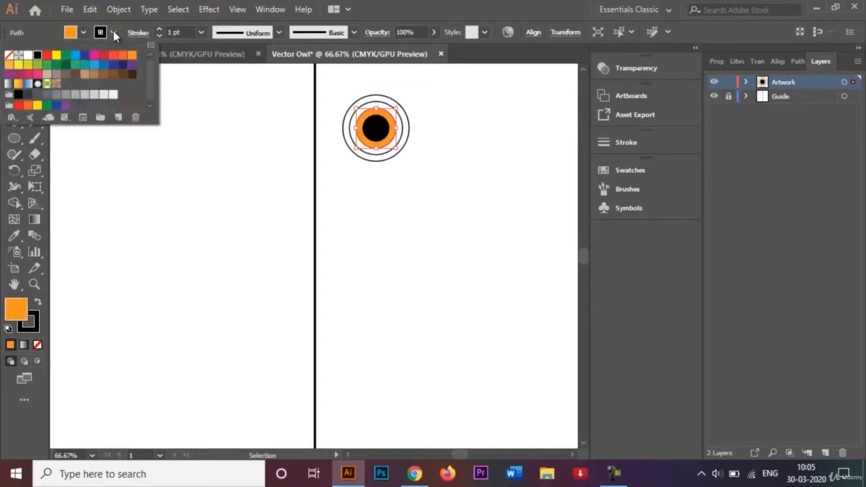
click(10, 55)
click(190, 191)
click(249, 186)
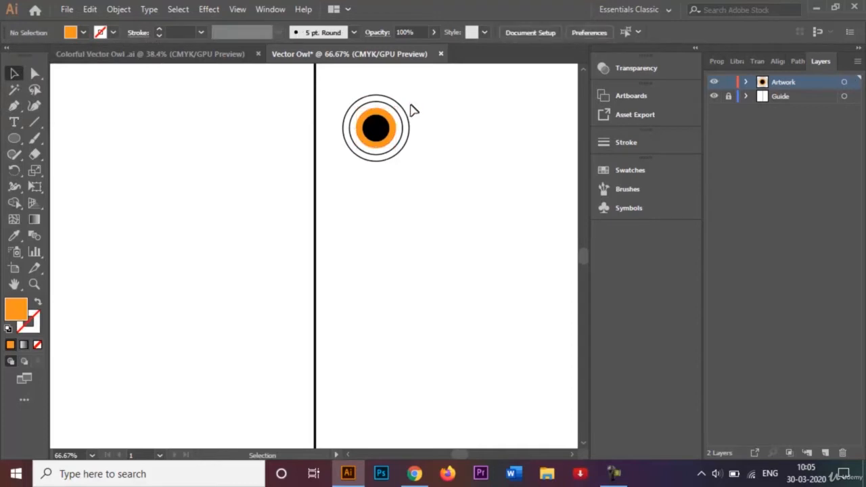
Give the third circle from the centre a white fill and remove its stroke.
click(389, 108)
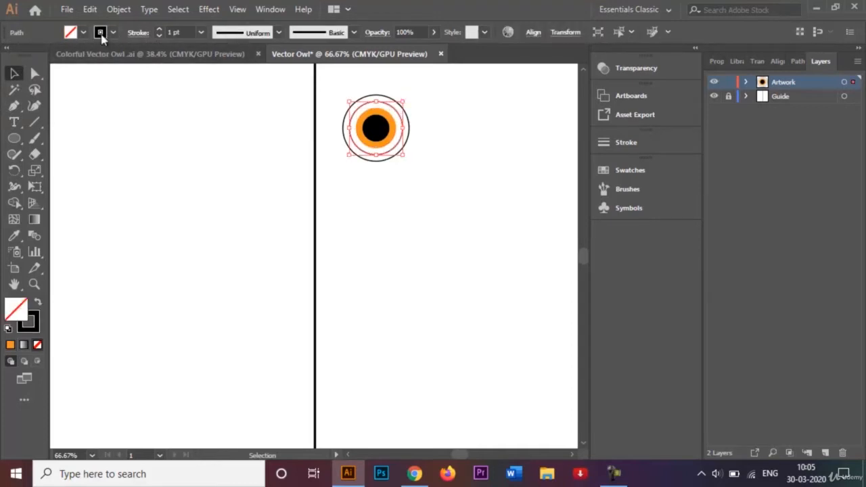
click(83, 32)
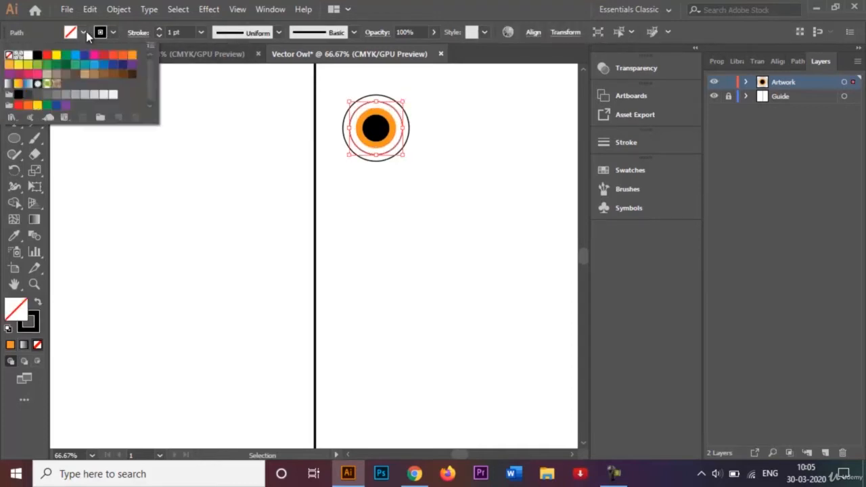
click(27, 56)
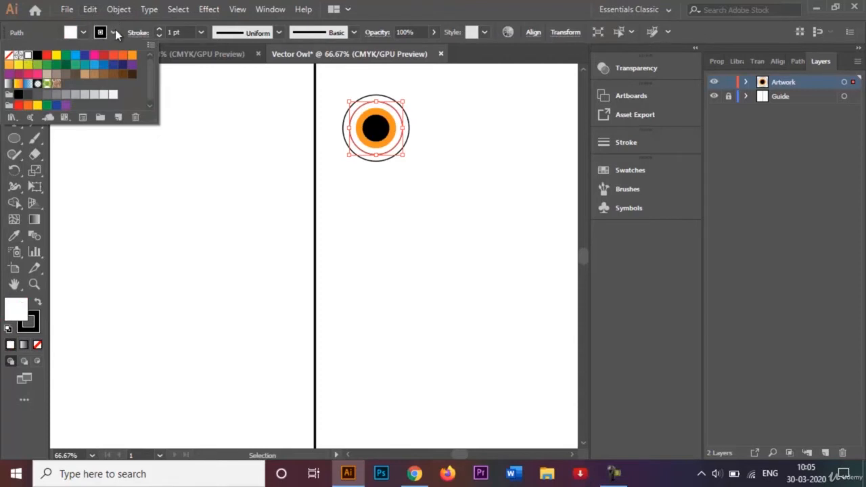
click(115, 30)
click(8, 55)
click(226, 158)
click(306, 155)
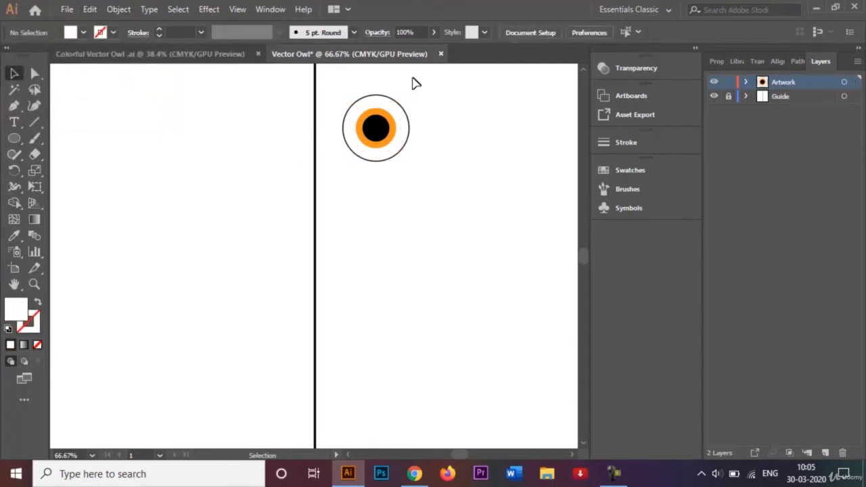
Give the outermost circle a light blue fill, hex 83e2ff, and remove its stroke.
click(394, 100)
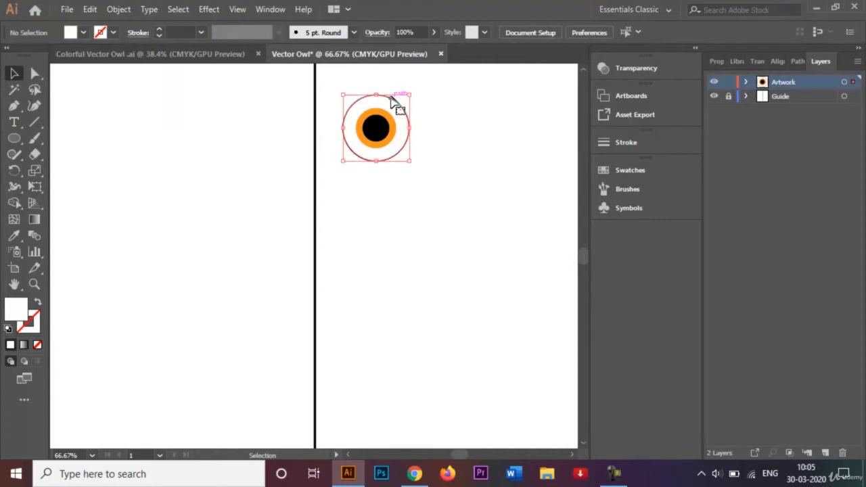
click(83, 37)
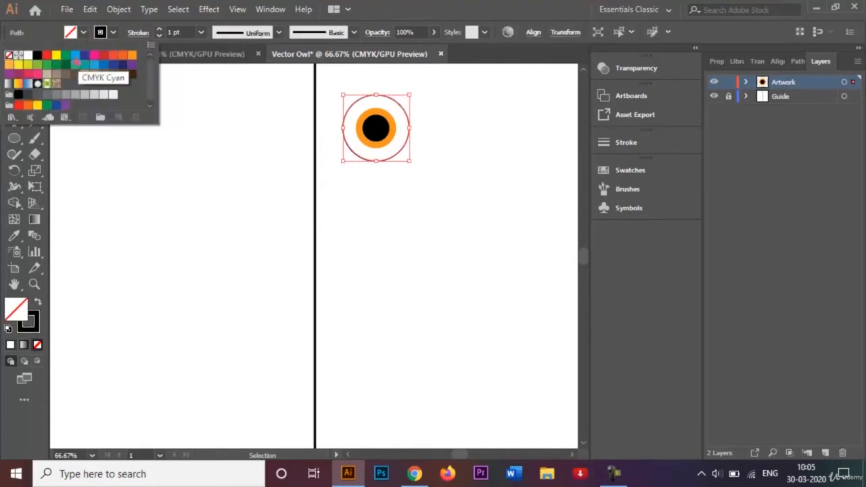
click(75, 57)
click(22, 318)
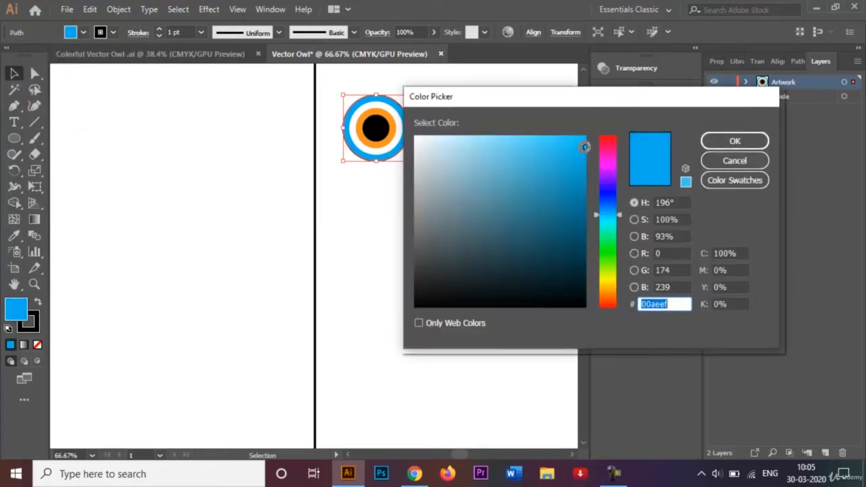
drag(585, 147, 500, 134)
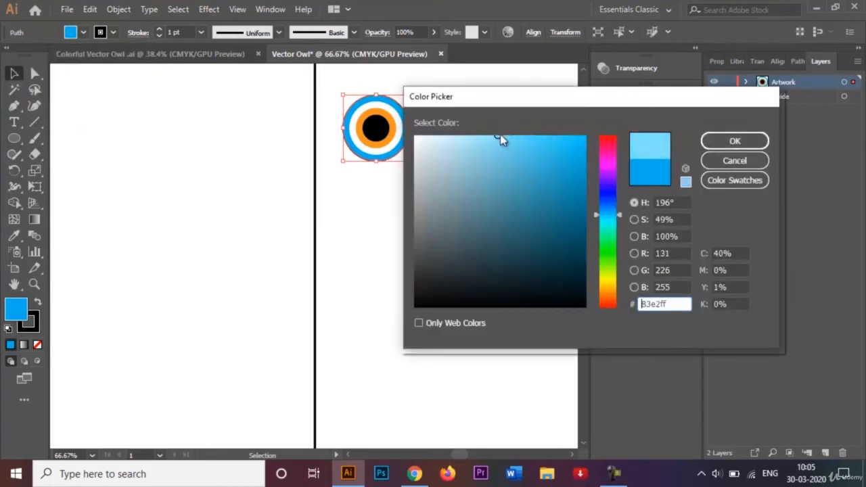
click(740, 140)
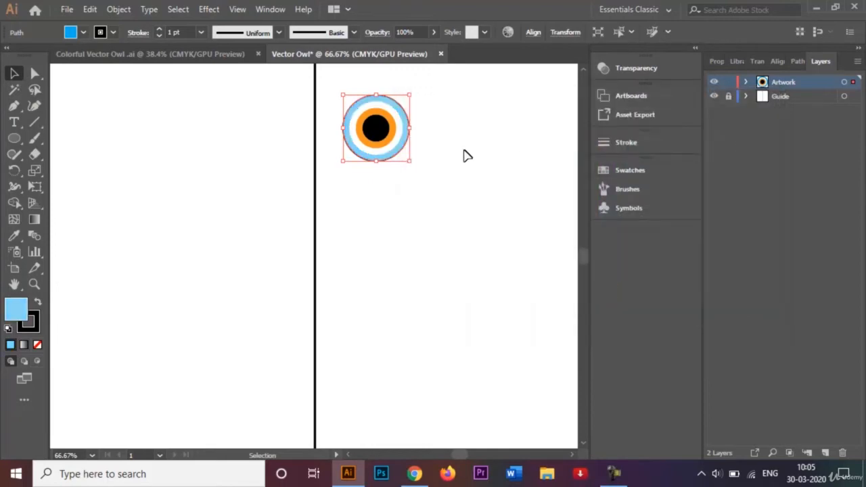
click(113, 33)
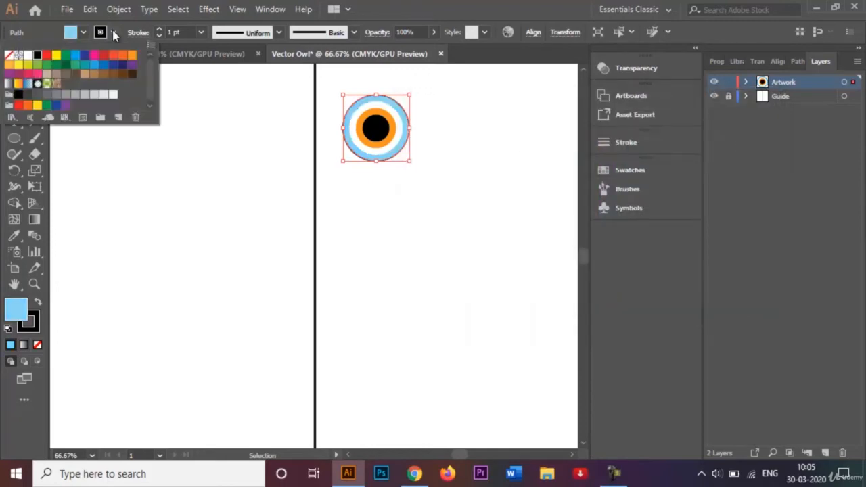
click(8, 56)
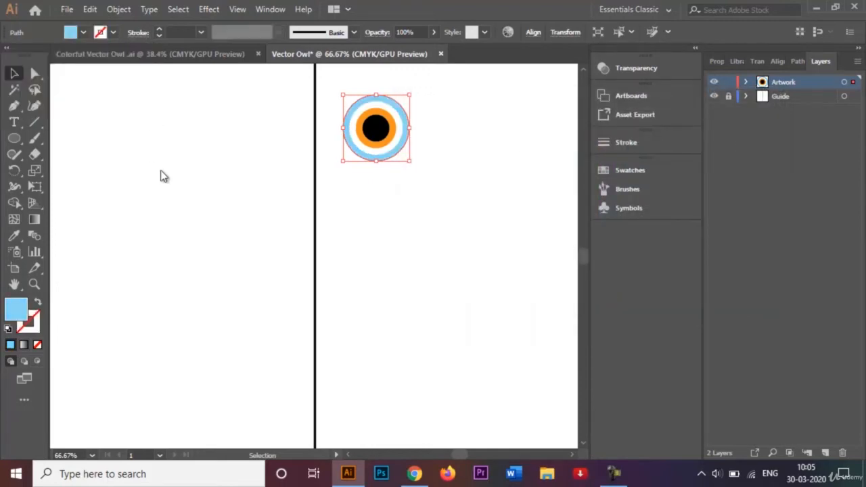
click(469, 238)
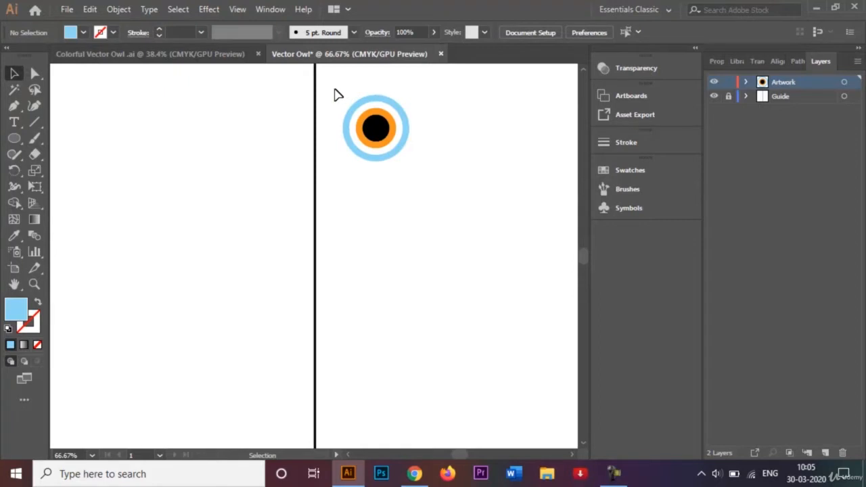
Group the four concentric circles into a single eye object.
click(583, 70)
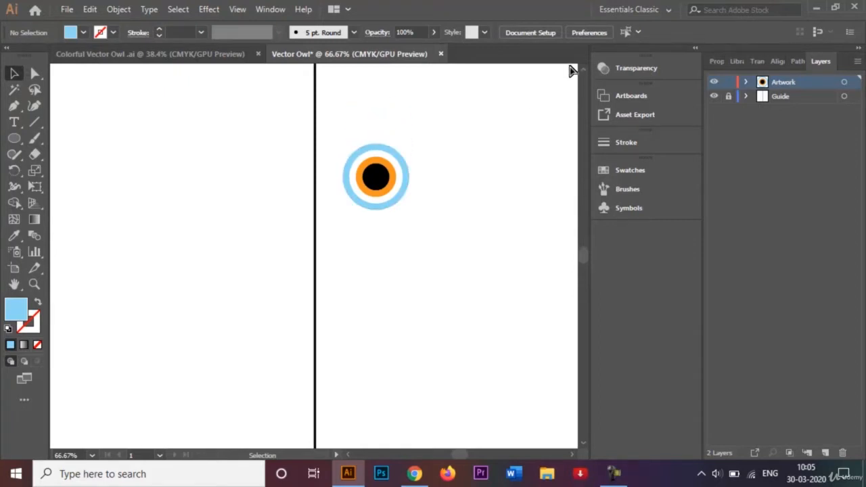
key(ctrl+minus)
key(ctrl+minus)
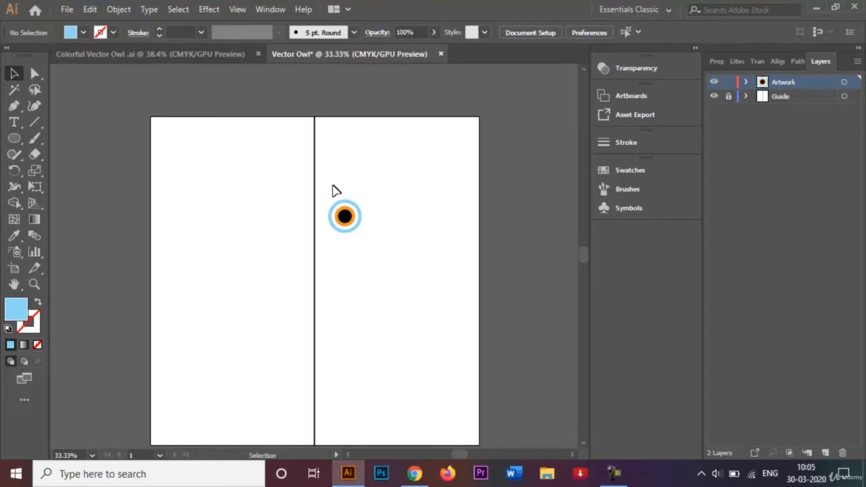
drag(328, 190, 379, 289)
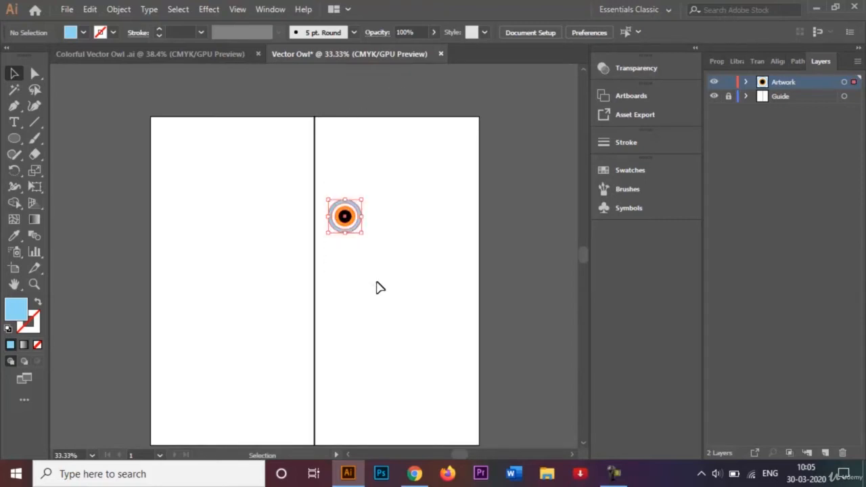
drag(353, 232, 355, 231)
right_click(347, 217)
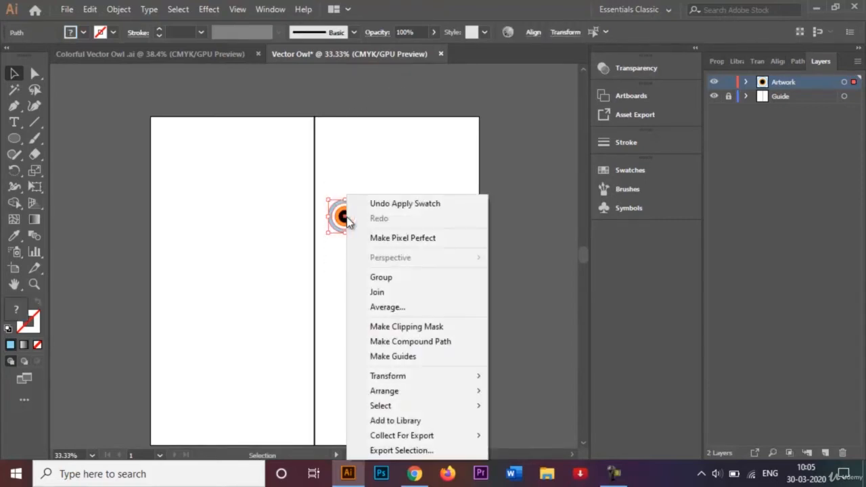
click(395, 277)
click(408, 224)
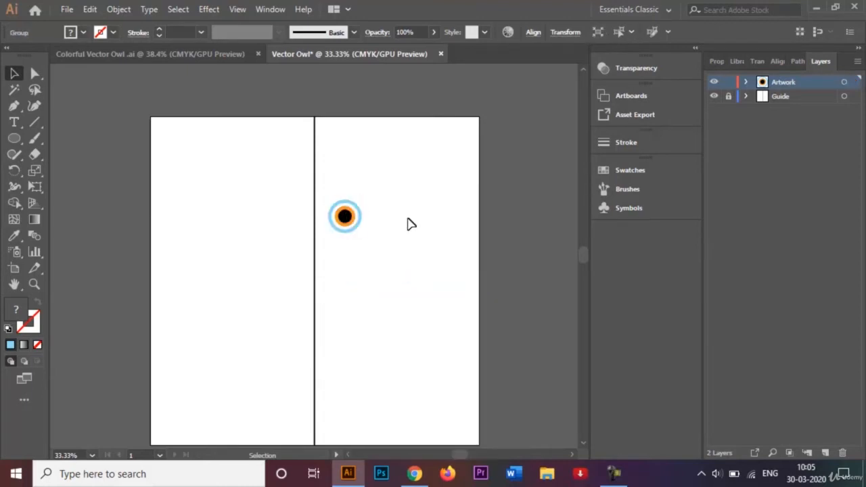
Move the grouped eye closer to the centre guide, leaving a small gap between them.
click(347, 217)
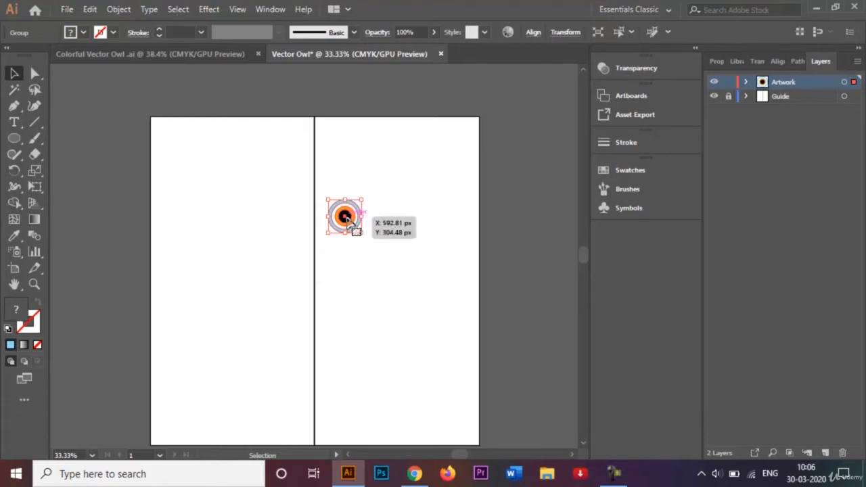
drag(344, 216, 336, 217)
click(400, 174)
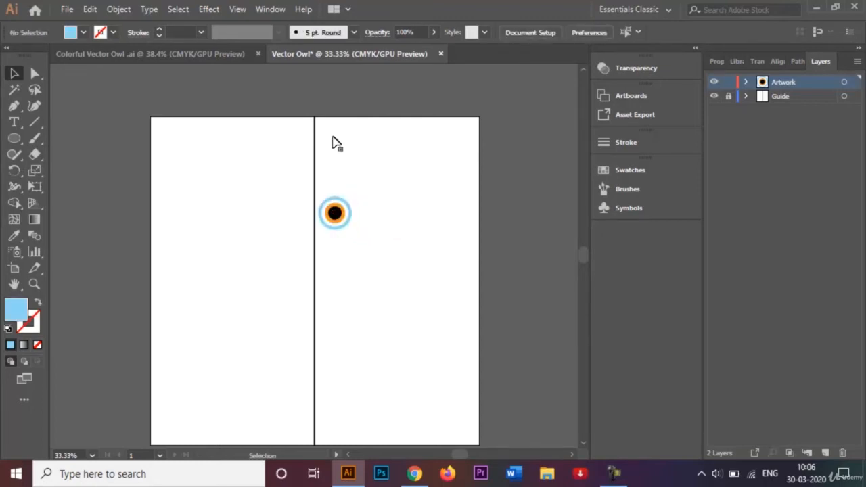
Check the head feathers in the reference owl and set up the Pen tool with a CMYK Cyan fill and no stroke.
click(181, 56)
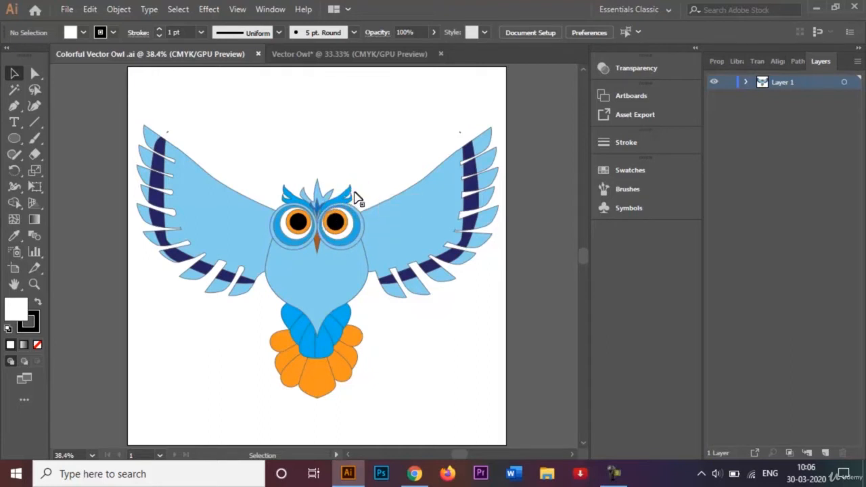
click(324, 54)
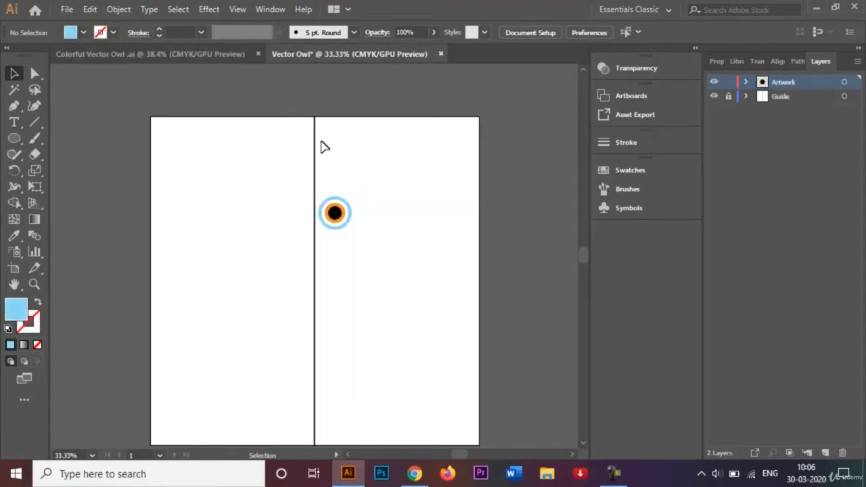
key(ctrl+equal)
key(ctrl+equal)
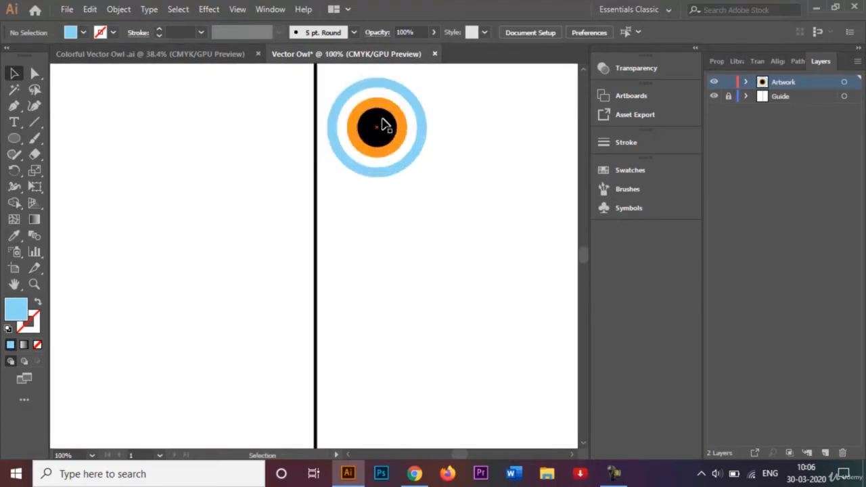
scroll(582, 70, up, 3)
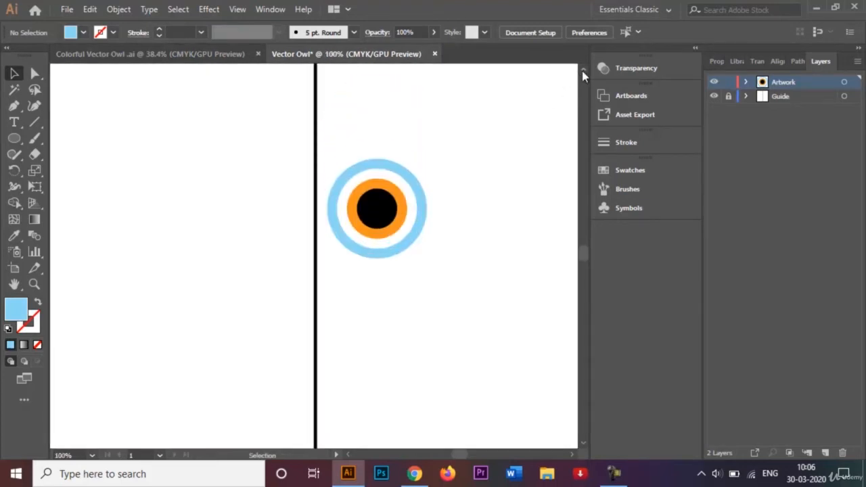
click(10, 111)
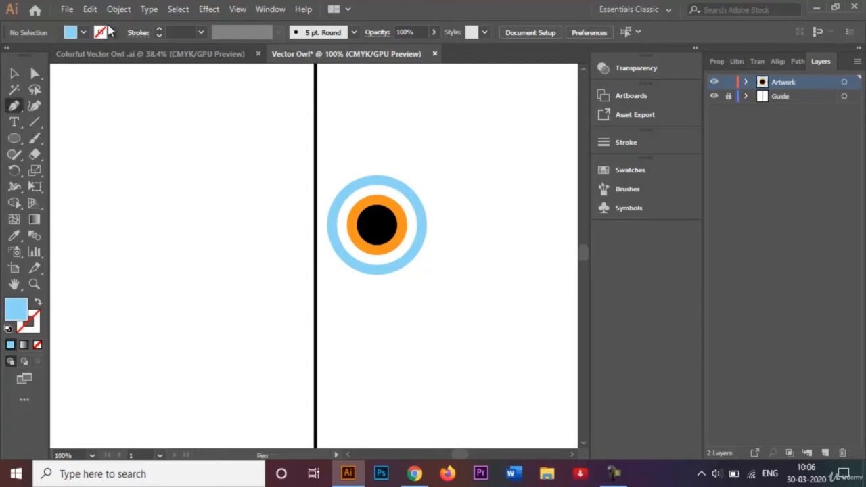
click(83, 33)
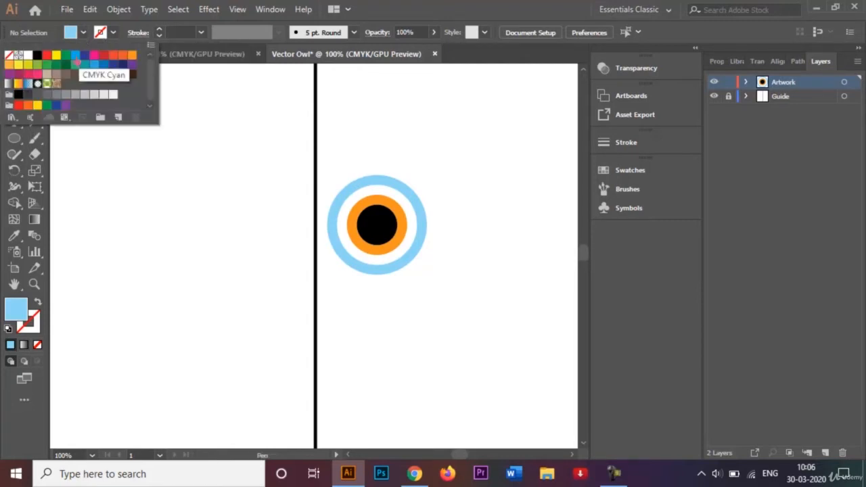
click(76, 62)
click(279, 201)
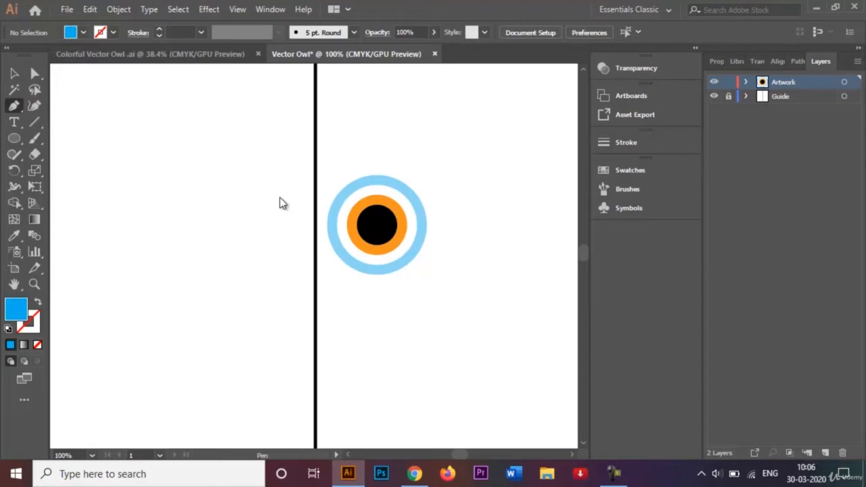
Draw a tall curved feather above the eye, starting with a vertical edge on the guide and rising to a pointed tip.
click(316, 225)
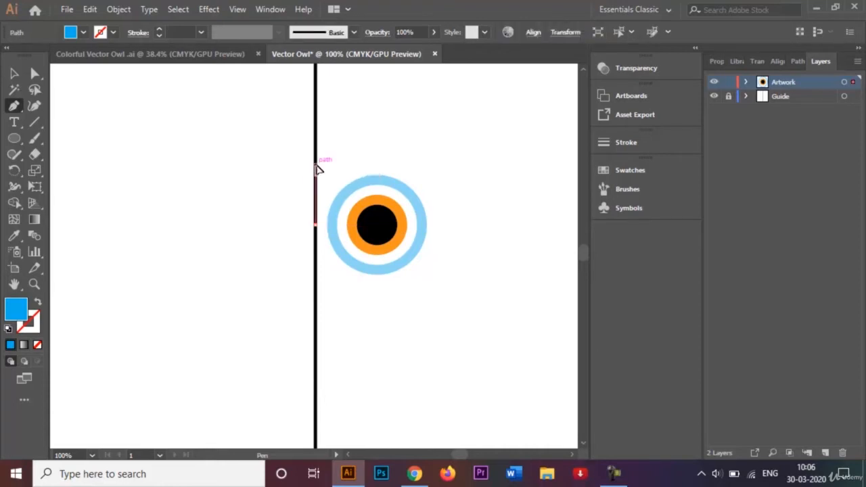
click(316, 165)
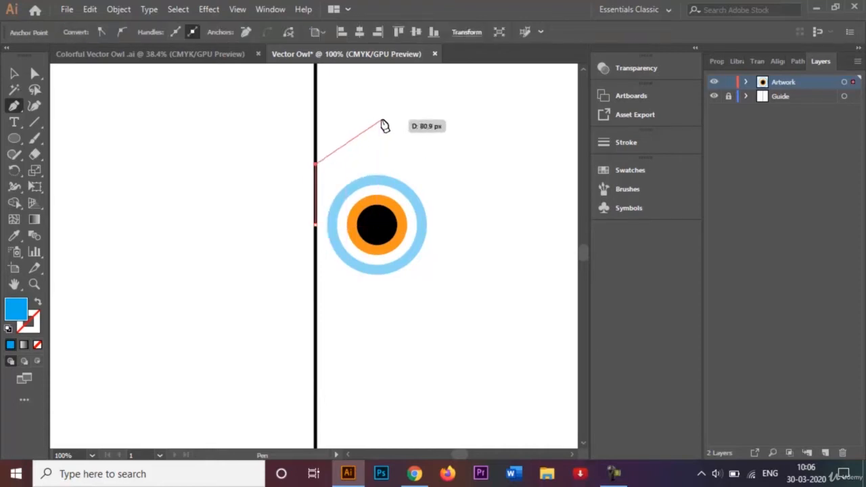
drag(385, 116, 384, 146)
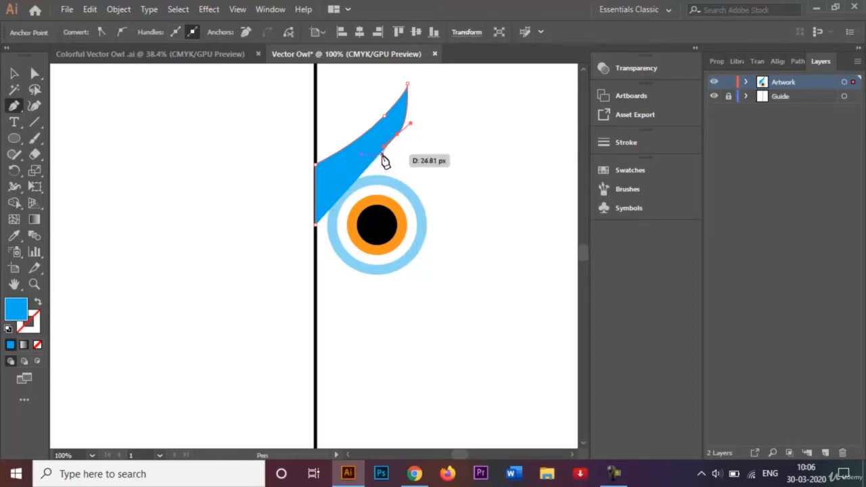
Continue the path with a second, shorter feather tip and curve its lower edge back to the top of the eye's outer circle.
drag(383, 152, 434, 101)
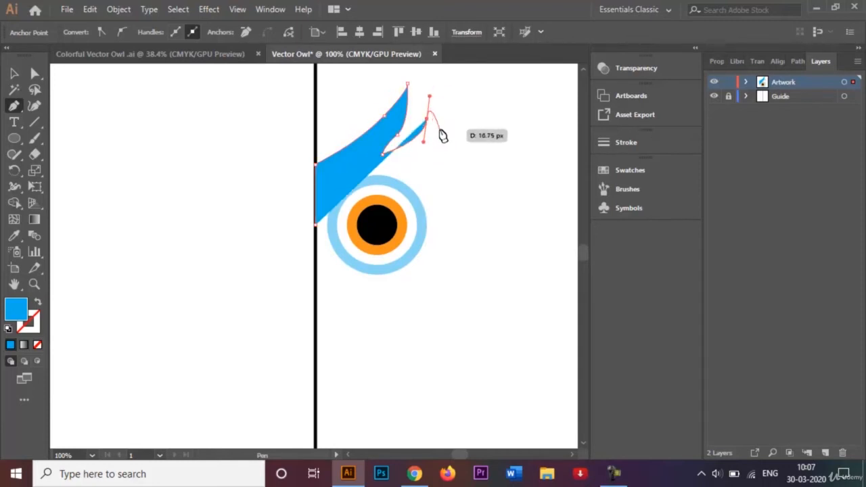
click(427, 102)
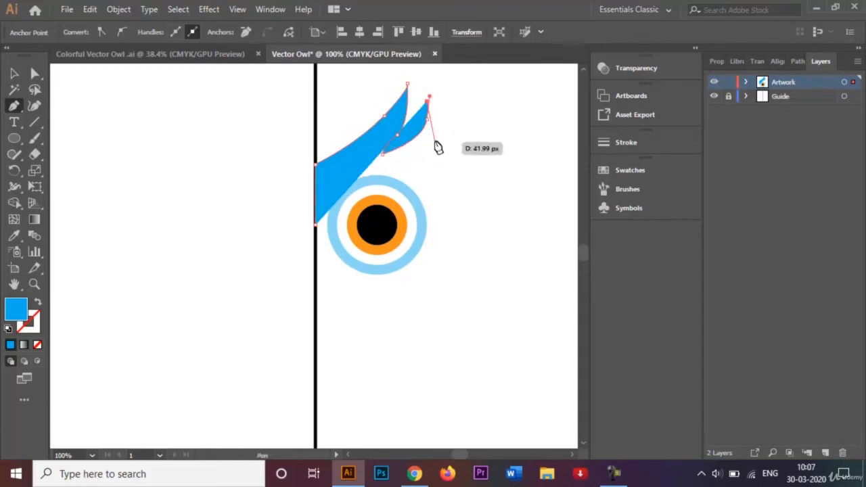
drag(436, 150, 434, 159)
drag(431, 168, 431, 167)
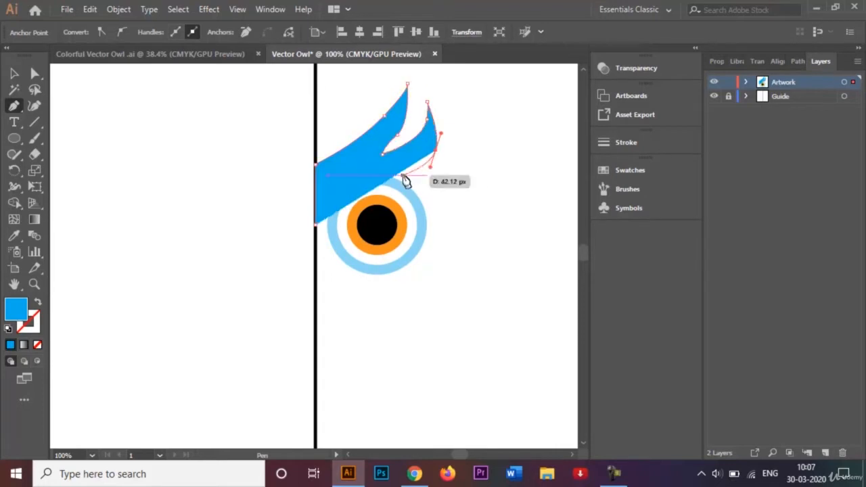
click(391, 176)
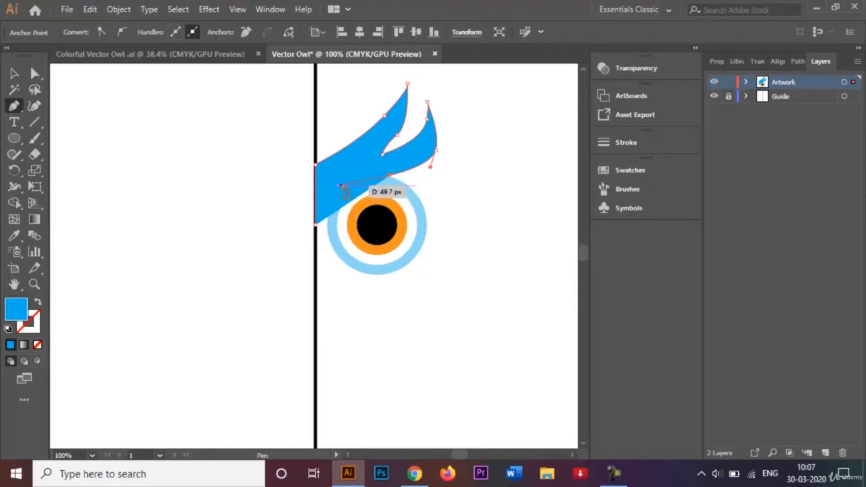
click(343, 191)
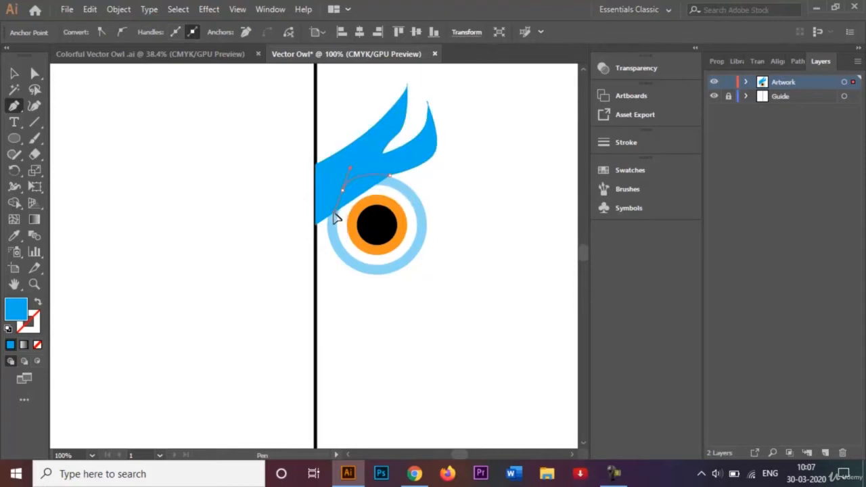
drag(333, 212, 327, 237)
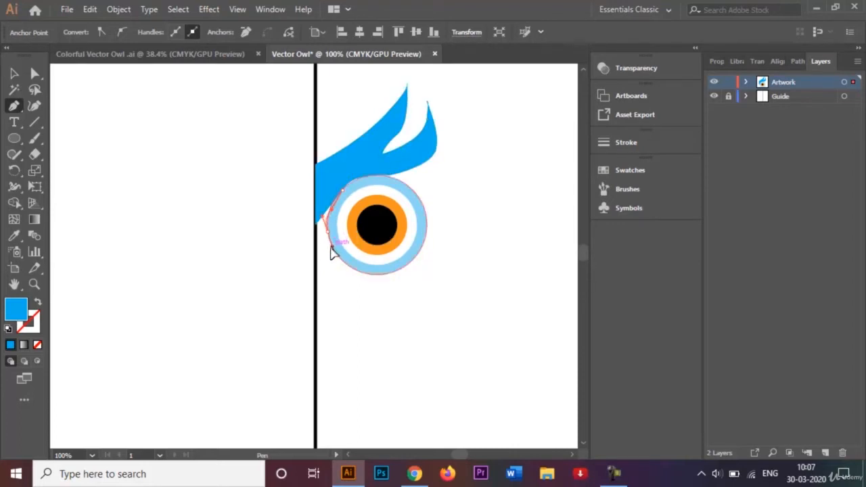
drag(332, 262, 314, 263)
key(ctrl+plus)
key(ctrl+plus)
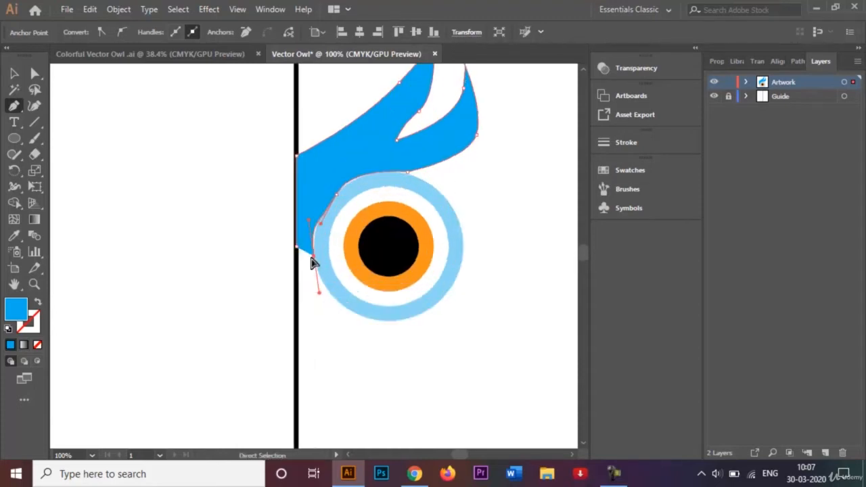
key(ctrl+z)
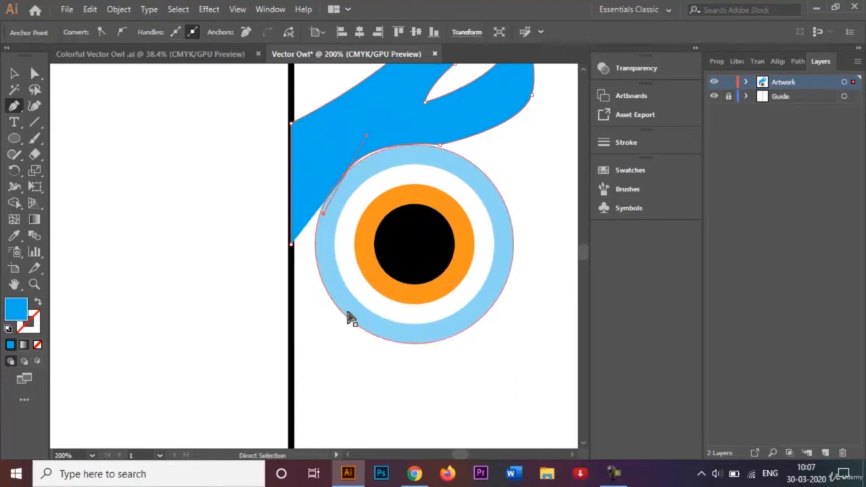
key(ctrl+z)
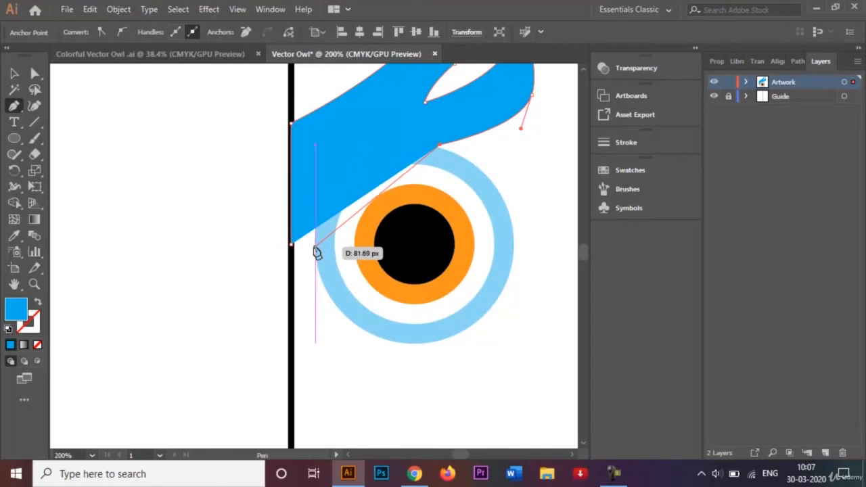
Curve the feather path's lower edge around the eye's outer circle and close the path on the centre guide.
click(325, 191)
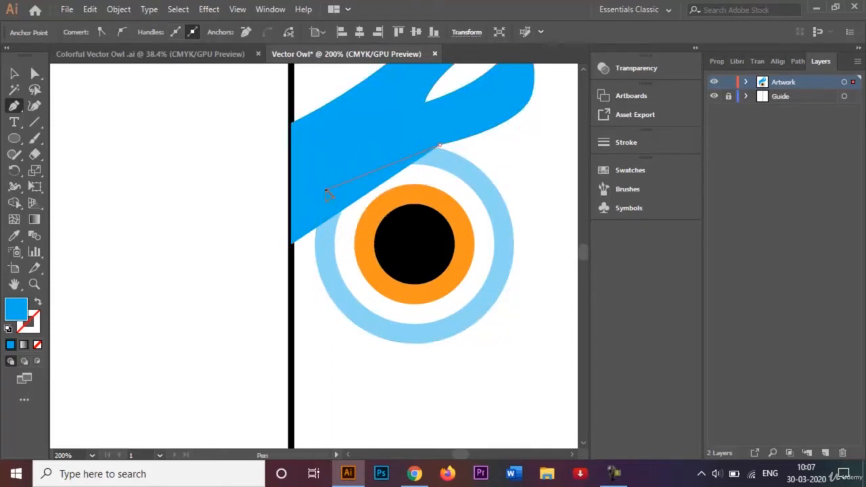
click(297, 238)
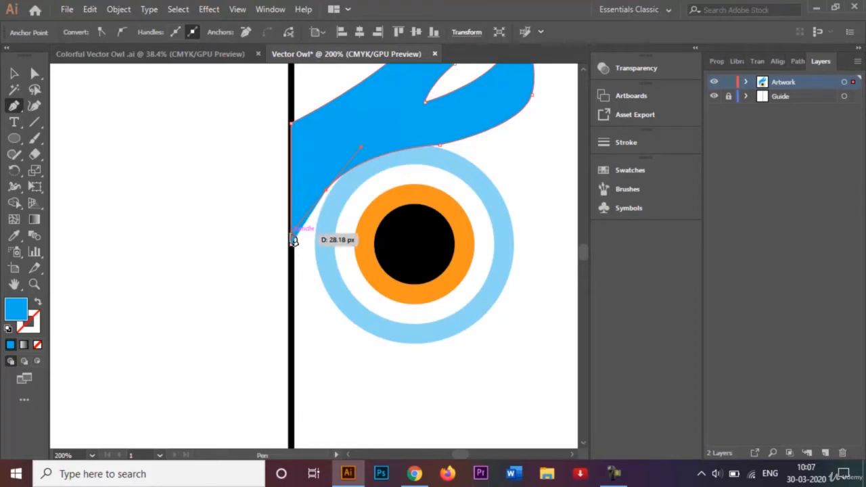
mouse_move(307, 252)
mouse_down()
mouse_move(296, 242)
mouse_move(294, 255)
mouse_move(294, 246)
mouse_up()
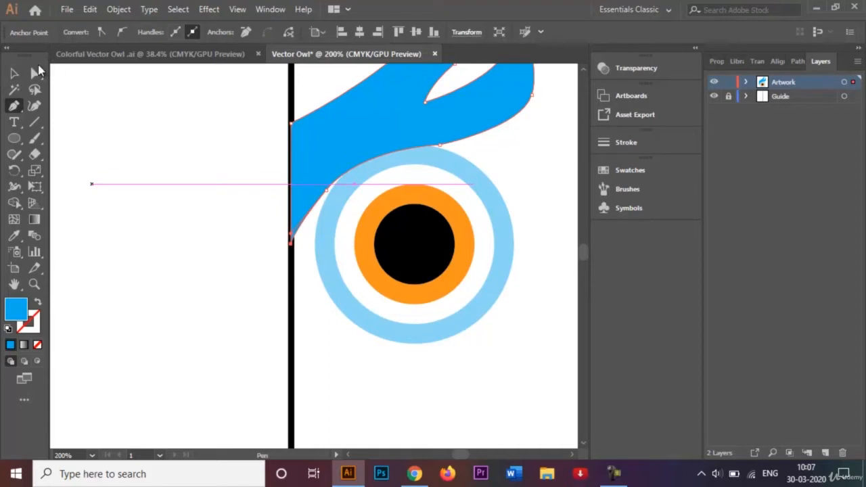
Fine-tune the feather shape's lower anchors beside the eye and on the guide, and deselect the shape.
click(36, 72)
drag(326, 189, 326, 196)
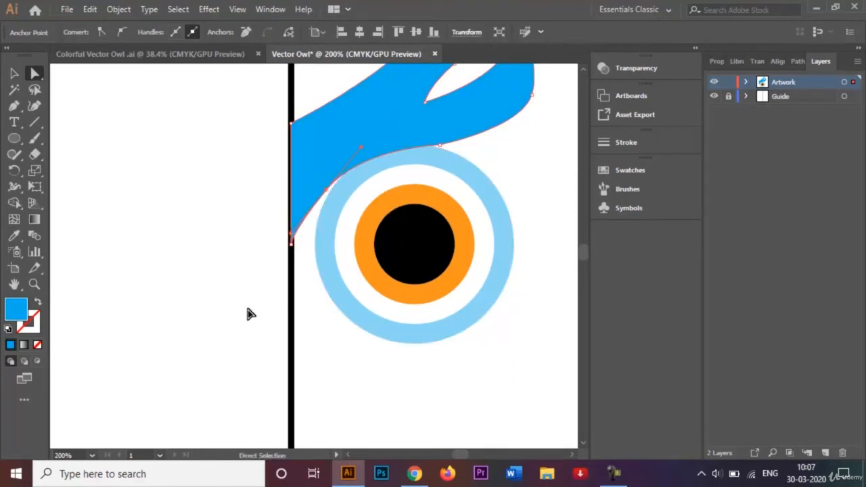
drag(290, 247, 290, 243)
click(14, 73)
click(203, 228)
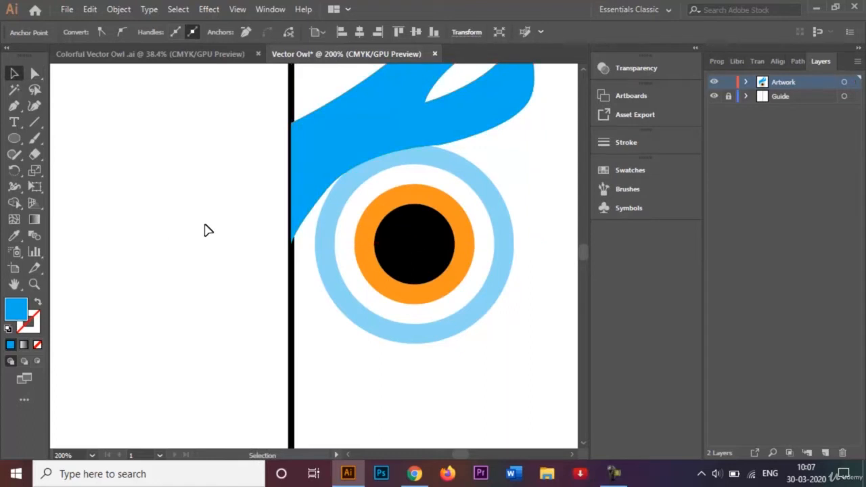
Nudge the grouped eye toward the centre guide and slightly down until its outer circle meets the guide beneath the feather shape.
click(430, 271)
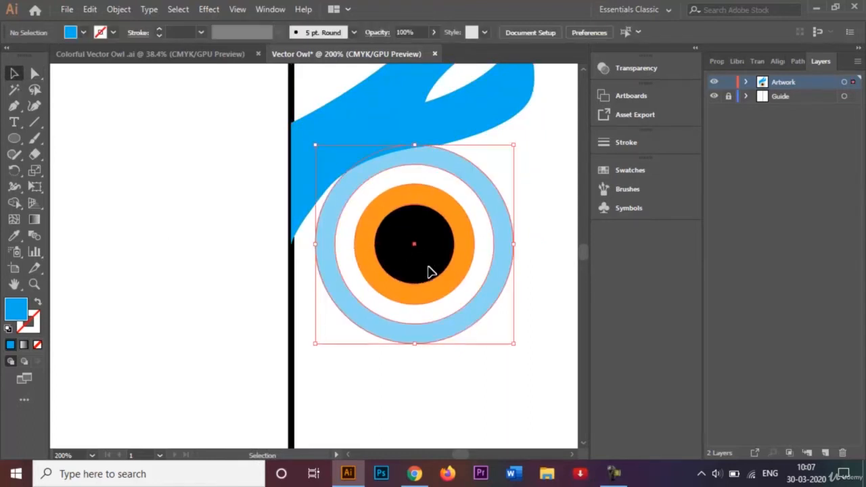
key(Left)
key(Left)
key(Left)
key(Left)
key(Left)
key(Left)
key(Left)
key(Left)
key(Left)
key(Left)
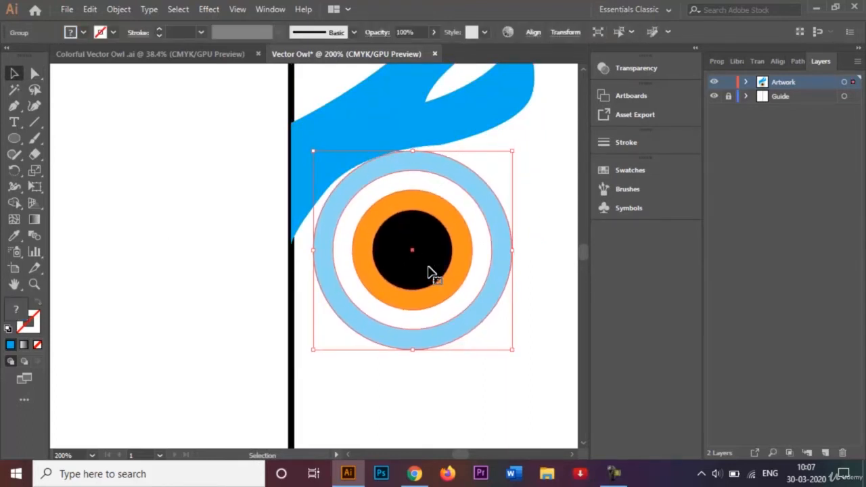
key(Down)
key(Down)
key(Down)
key(Left)
key(Left)
key(Left)
key(Left)
key(Left)
key(Left)
key(Left)
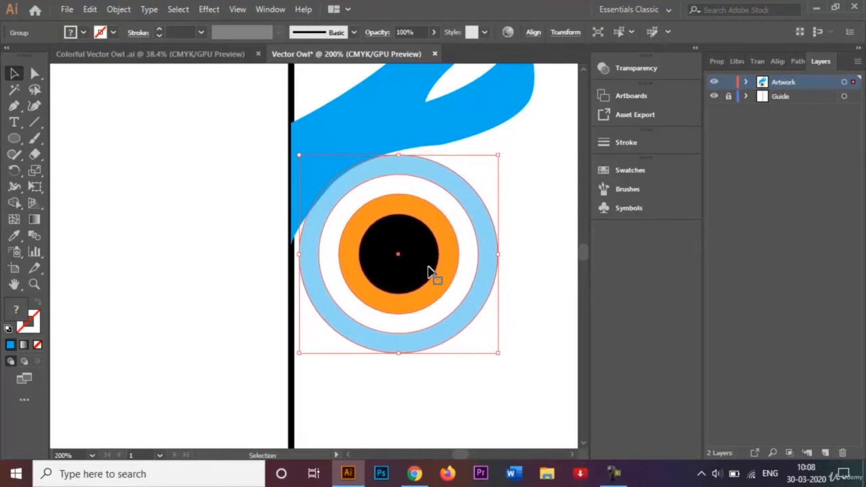
key(Left)
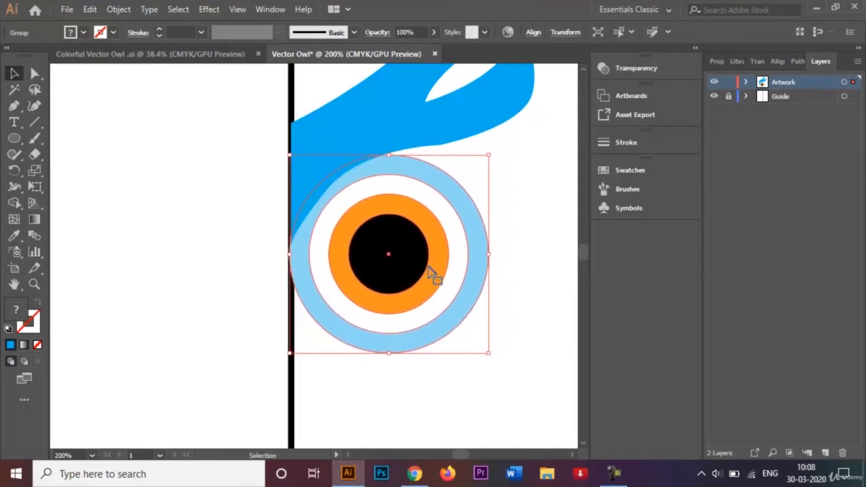
key(Up)
key(Up)
key(Up)
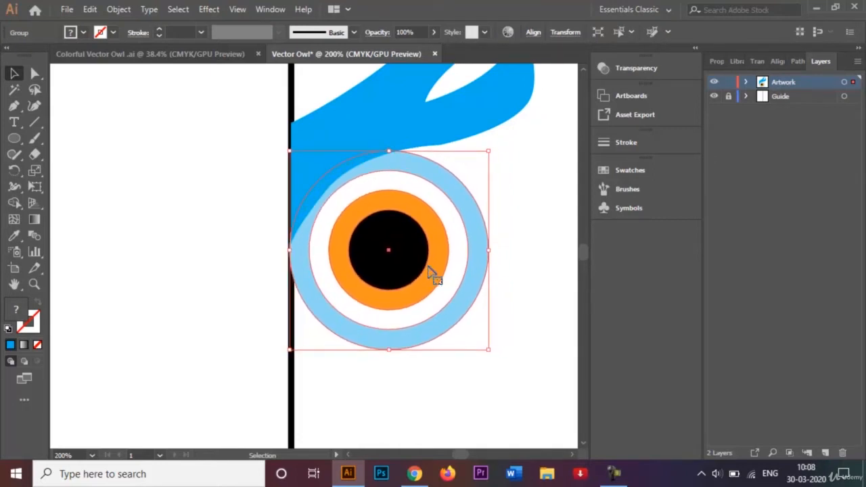
click(526, 203)
Move the feather shape's lowest anchor to the eye's outer edge at the guide and round that corner by about 0.68 px.
click(347, 145)
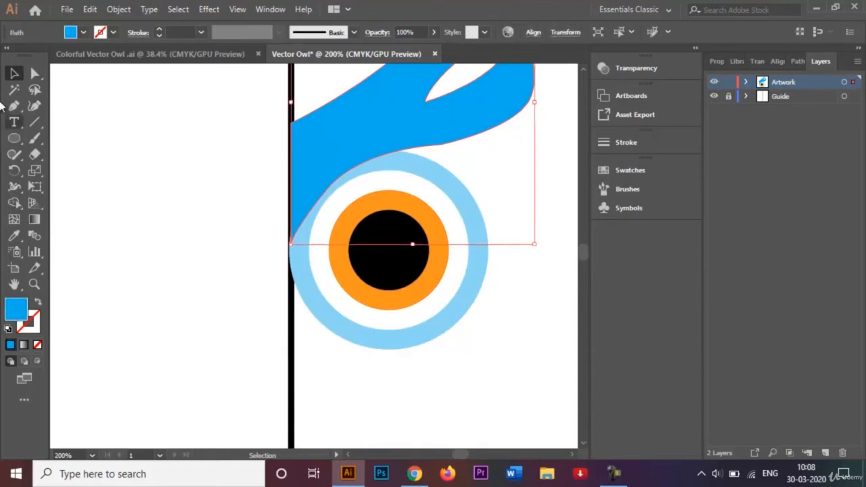
click(35, 73)
click(73, 125)
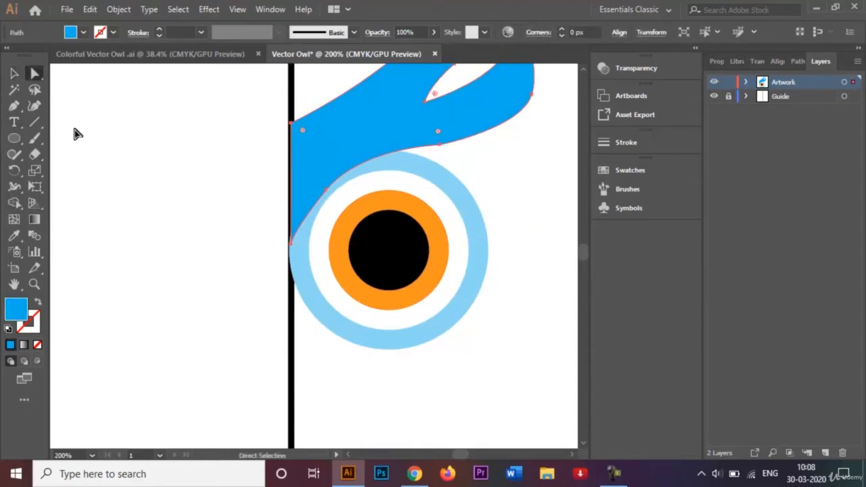
click(291, 243)
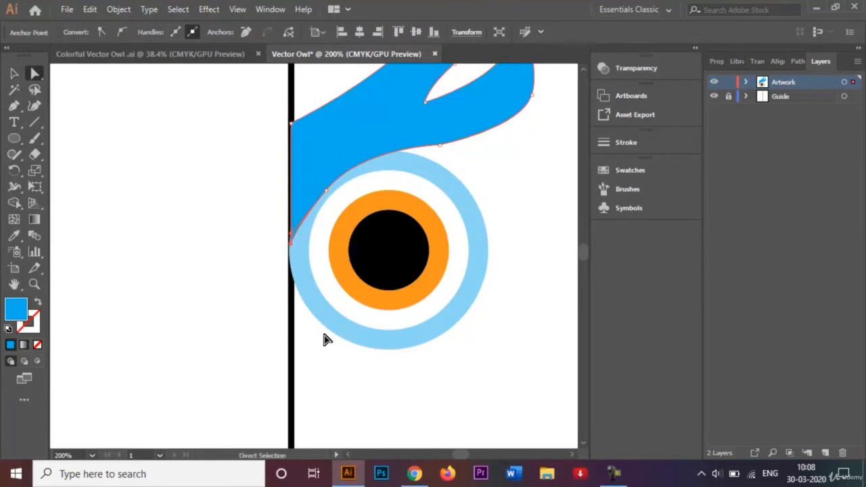
key(ctrl+equal)
key(ctrl+equal)
key(ctrl+equal)
drag(324, 333, 325, 262)
key(ctrl+z)
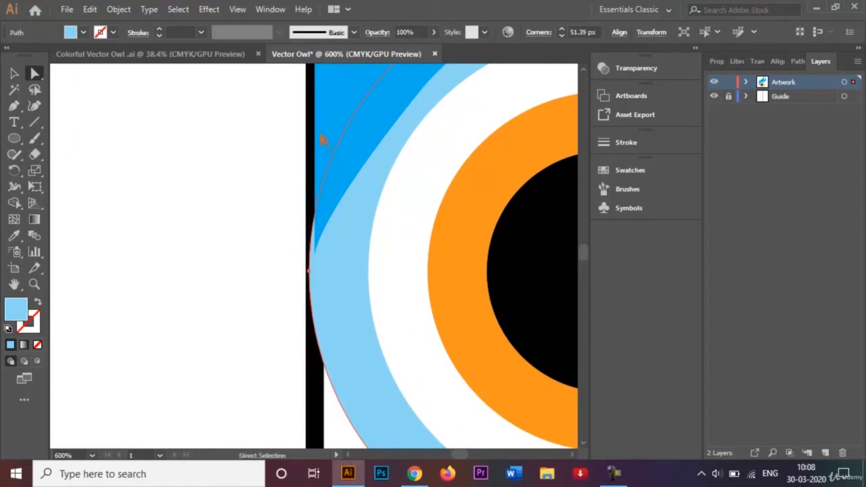
drag(324, 140, 312, 233)
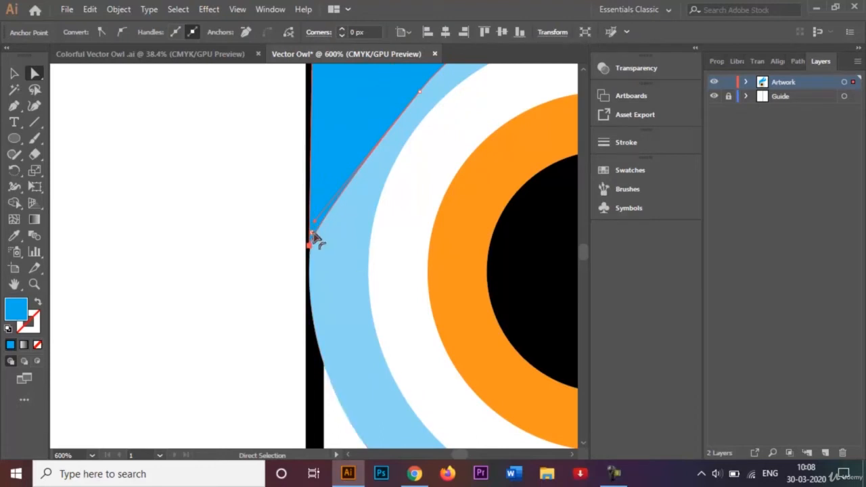
drag(314, 235, 318, 232)
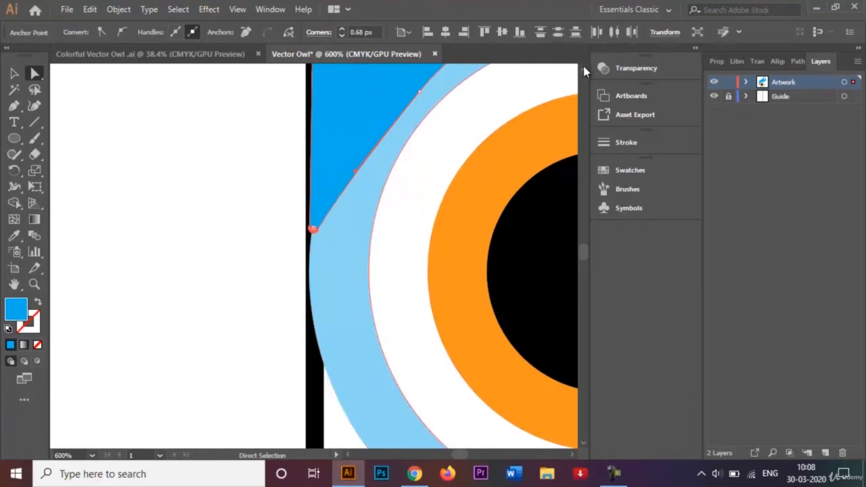
Round the feather shape's upper corner on the guide by about 1.22 px and deselect the shape.
scroll(584, 67, up, 8)
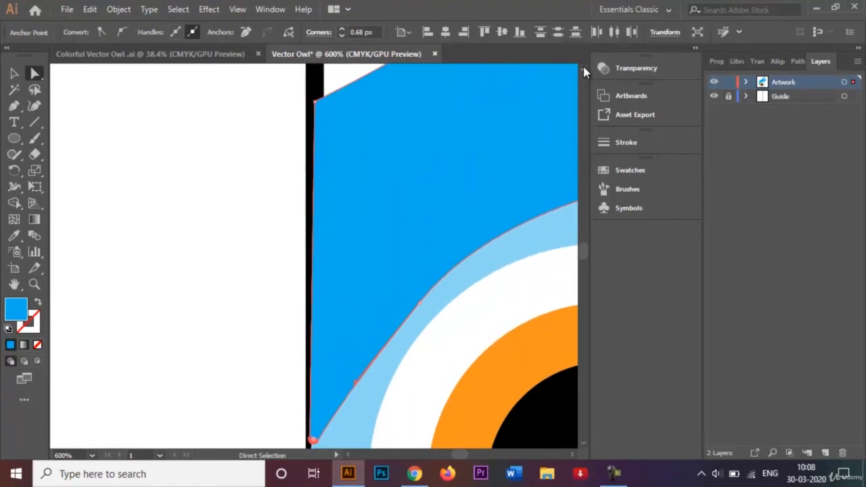
click(316, 167)
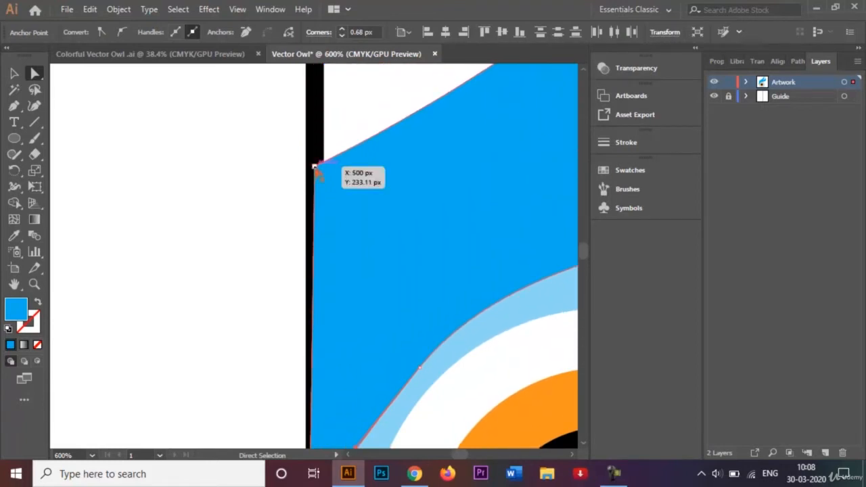
click(315, 168)
drag(327, 178, 323, 177)
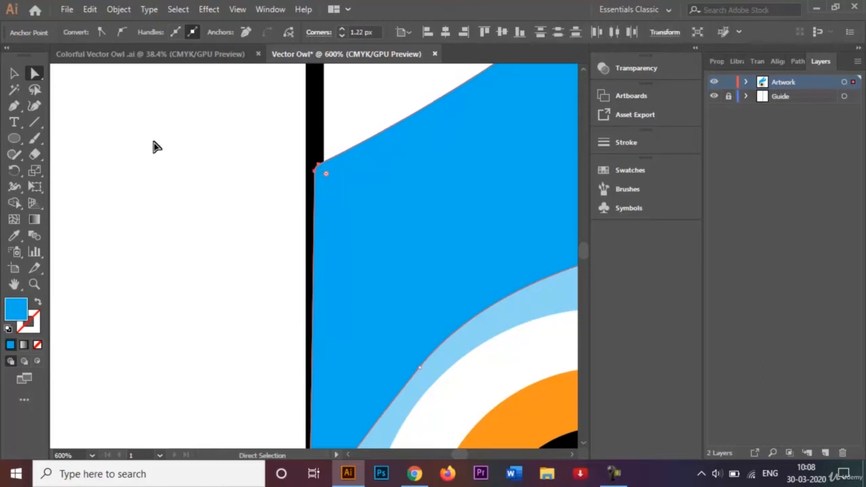
click(15, 73)
click(201, 170)
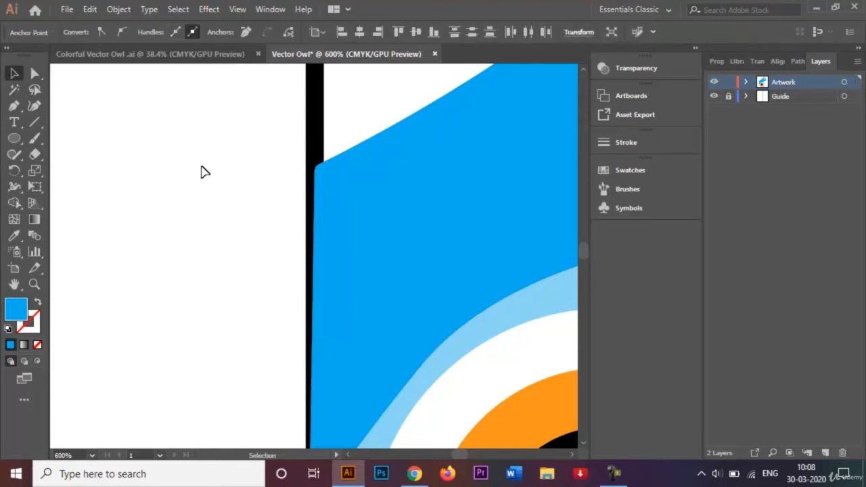
Examine the body shape in the reference owl document and return to the Vector Owl drawing with the whole artboard in view.
key(ctrl+minus)
key(ctrl+minus)
key(ctrl+minus)
key(ctrl+minus)
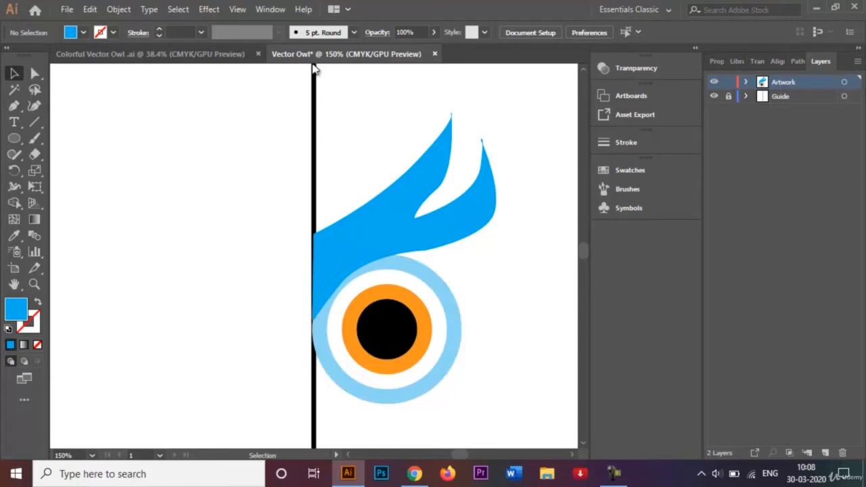
click(213, 56)
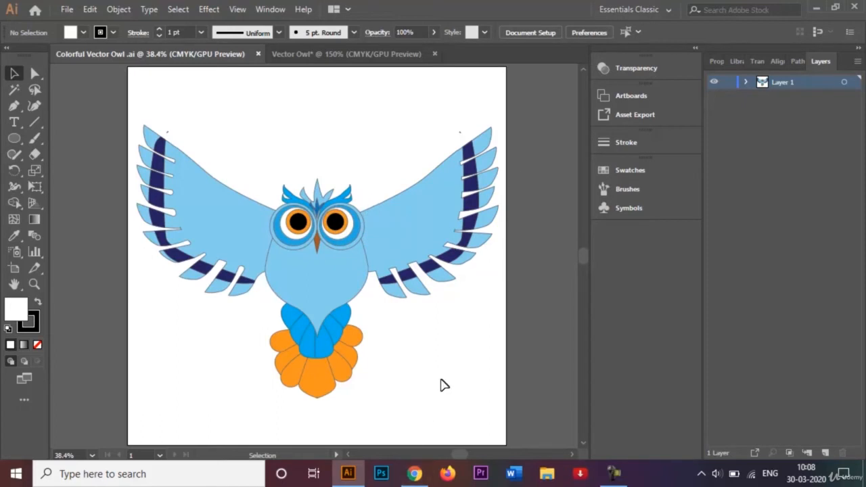
click(333, 58)
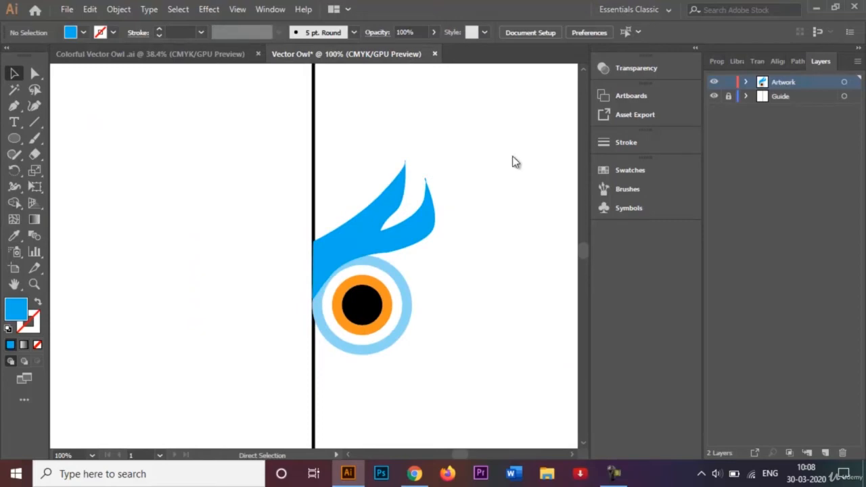
key(ctrl+o)
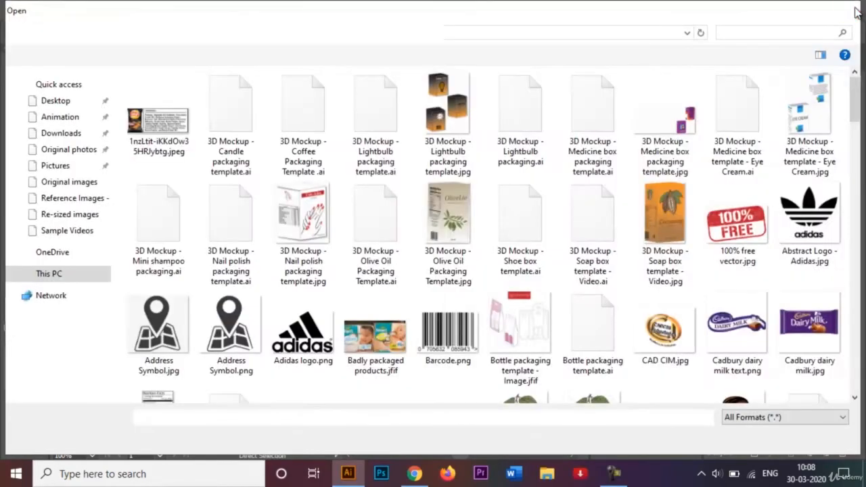
click(857, 11)
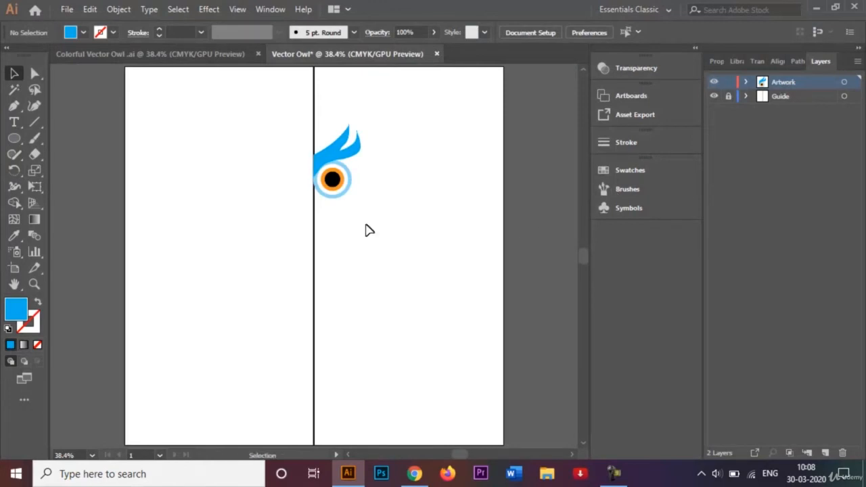
Draw the owl's half body with the Pen tool, curving from the eye's outer edge down to a point on the guide and back up along it.
click(14, 105)
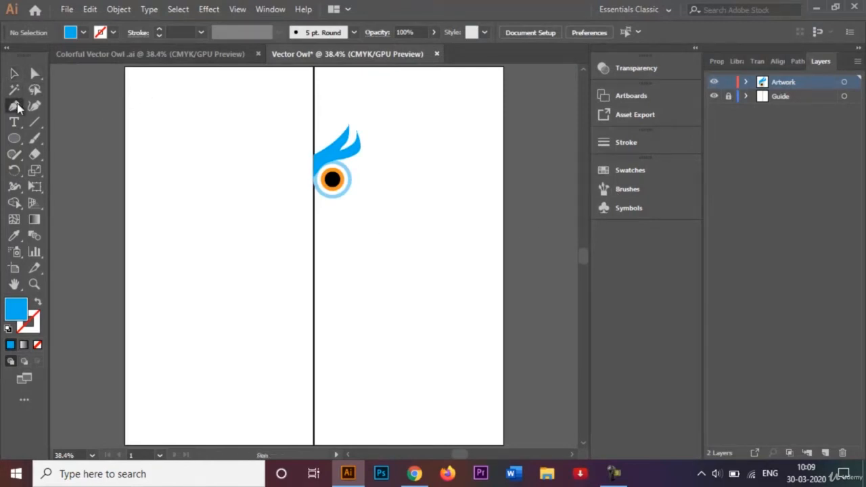
click(348, 187)
drag(357, 231, 350, 258)
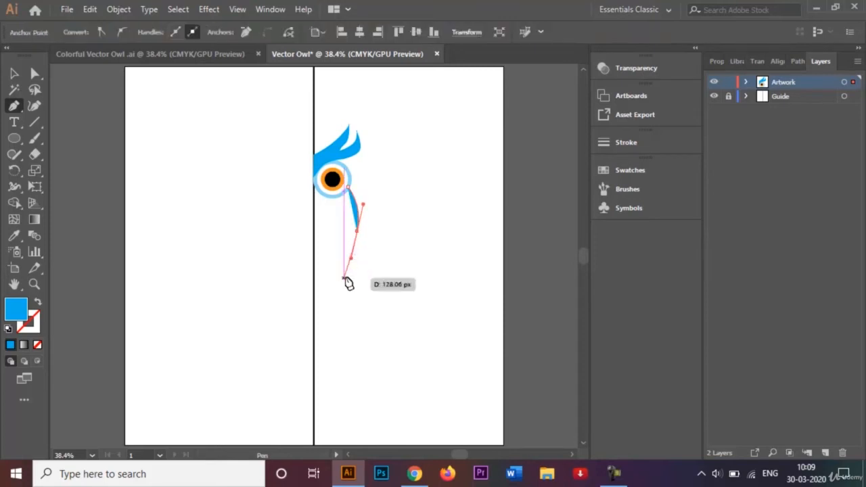
click(313, 300)
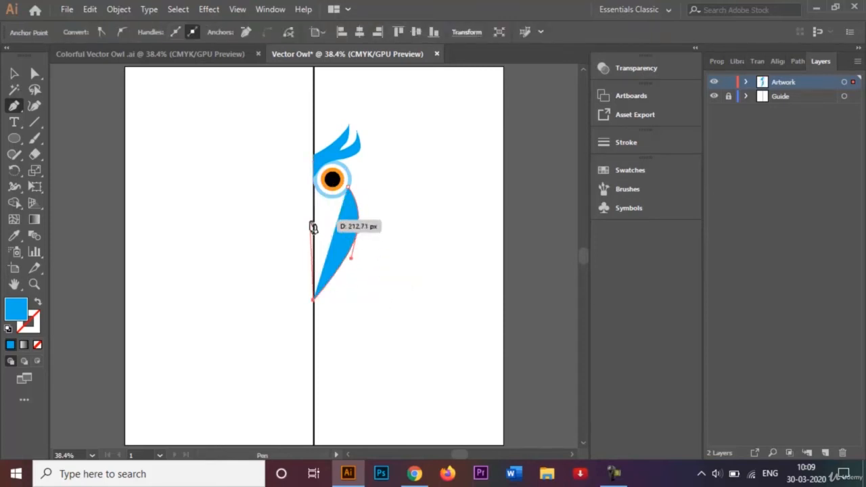
click(313, 181)
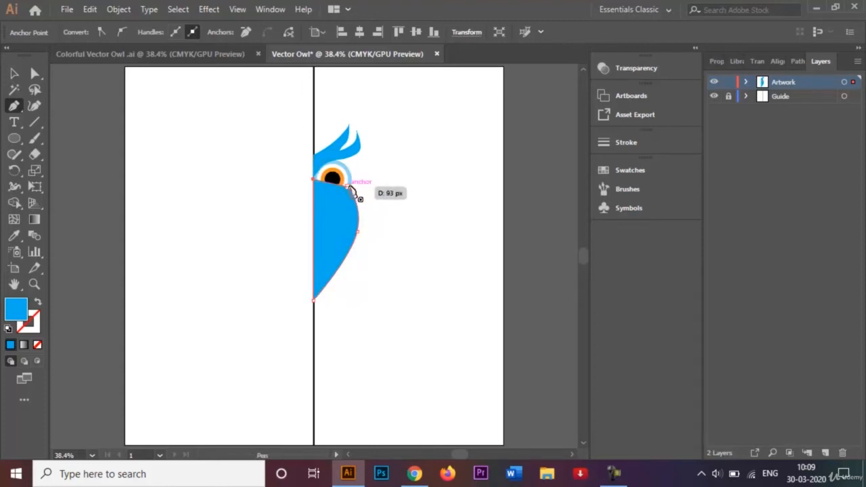
Send the half body shape to the back, behind the eye, and deselect it.
click(15, 72)
right_click(337, 245)
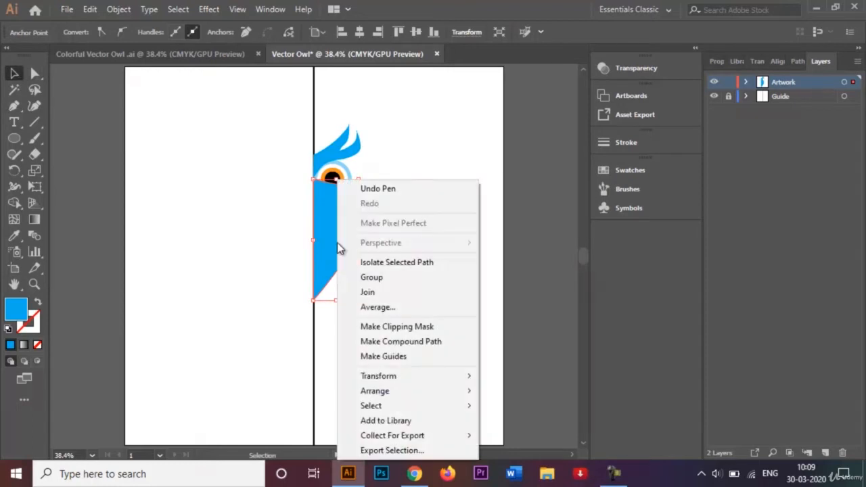
mouse_move(456, 391)
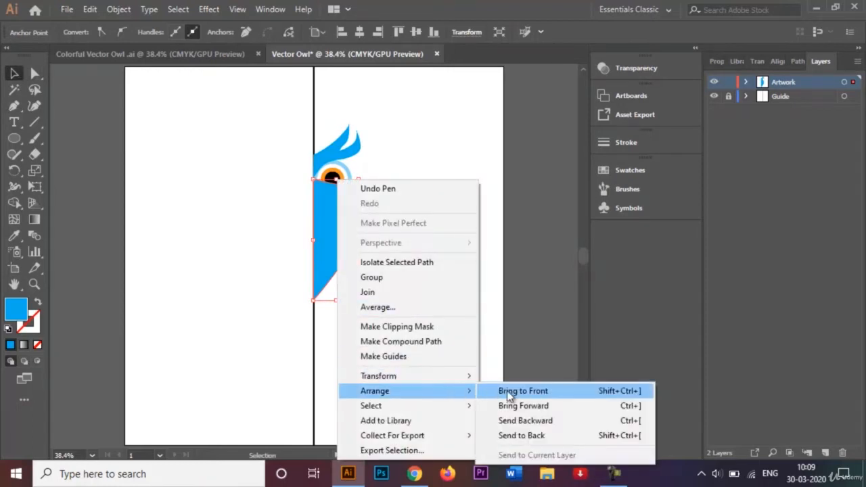
click(540, 436)
click(407, 300)
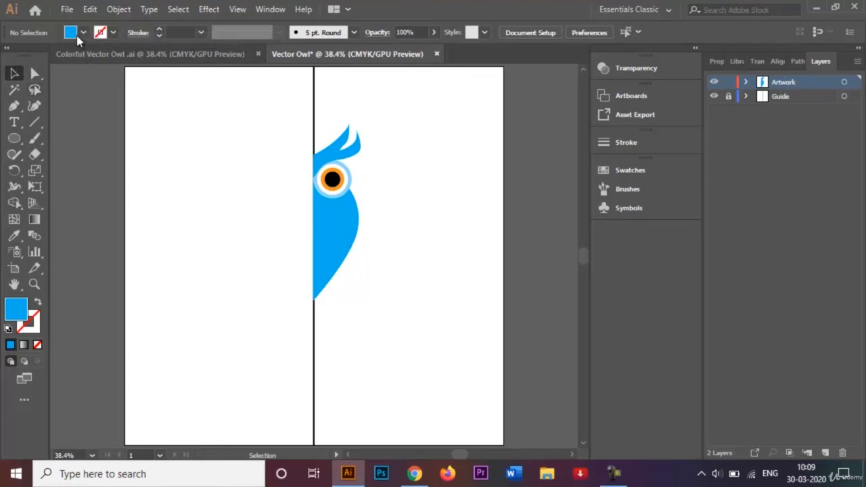
Set the fill colour to red-orange with no stroke, ready for a new Pen tool shape above the owl's eye.
click(14, 106)
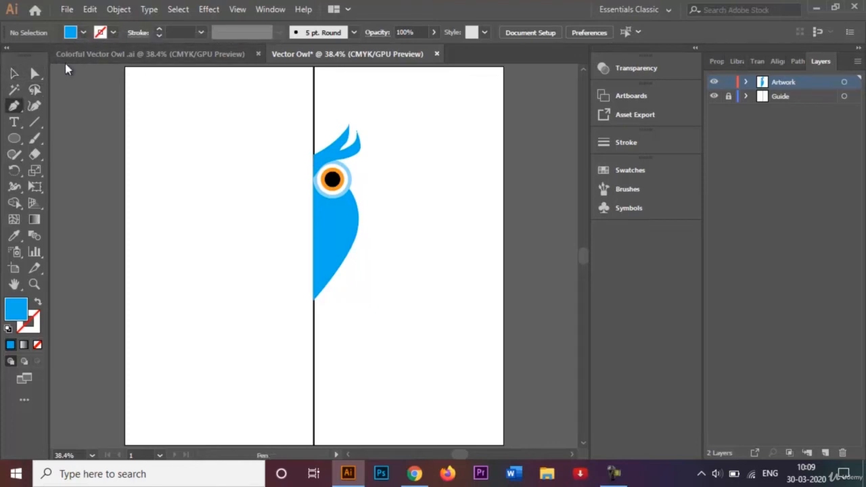
click(83, 32)
click(132, 55)
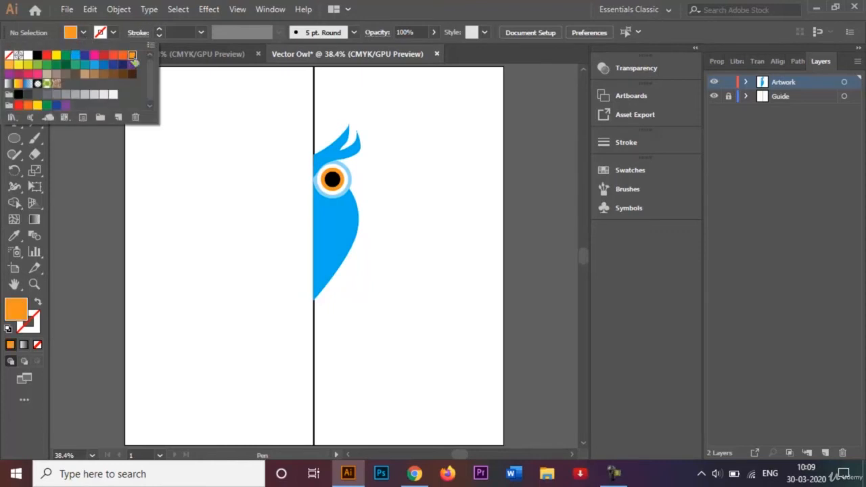
key(ctrl+1)
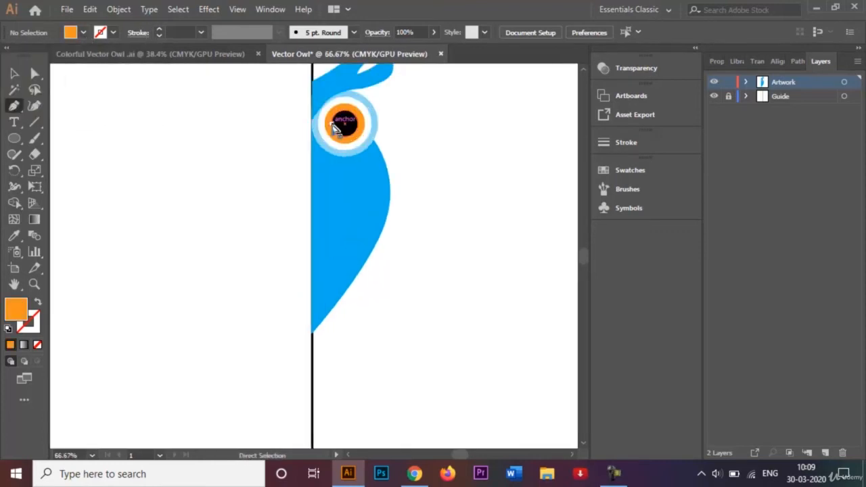
click(100, 33)
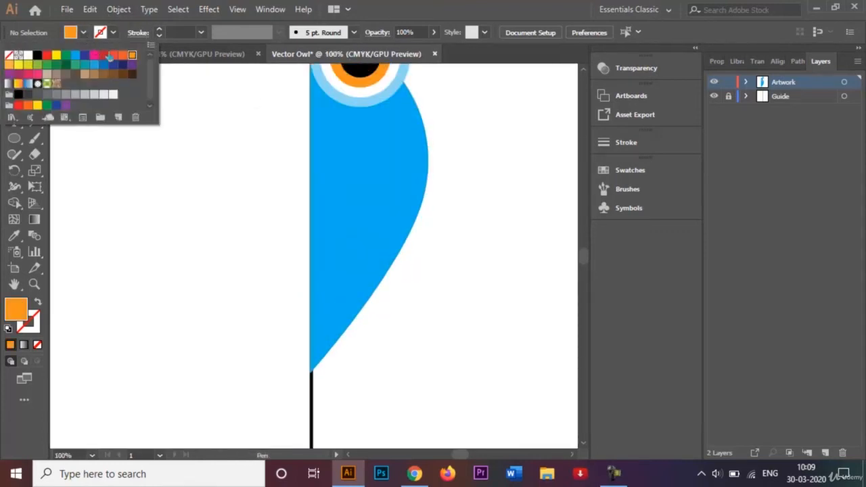
click(113, 55)
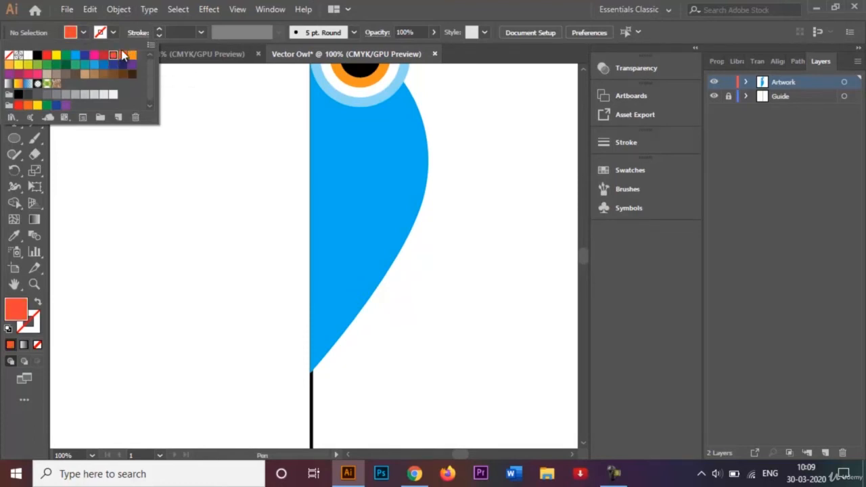
Examine the head feathers in the reference owl document and return to the Vector Owl drawing.
click(585, 67)
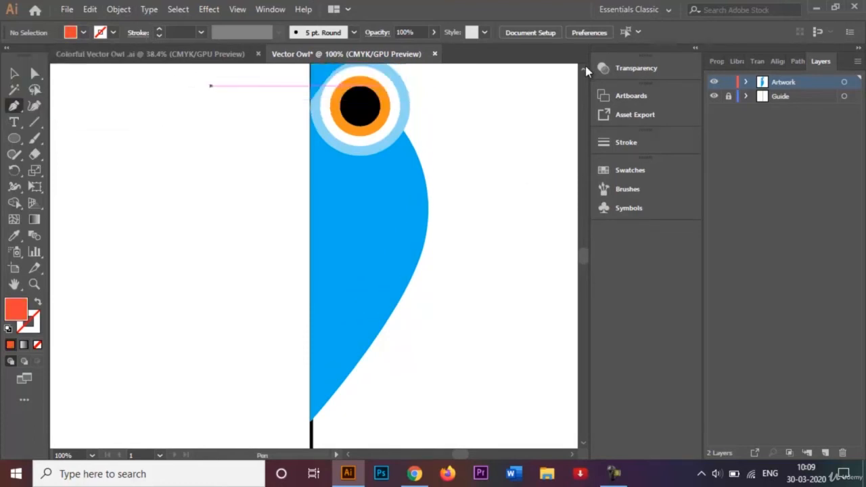
click(586, 67)
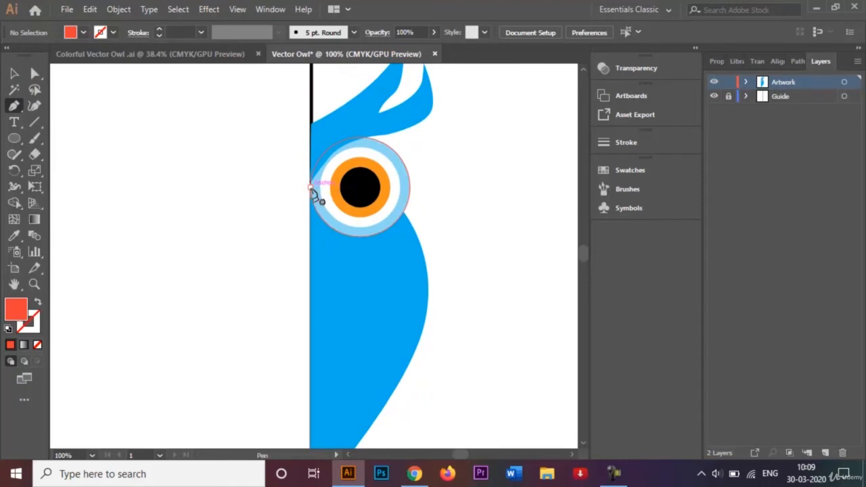
click(12, 73)
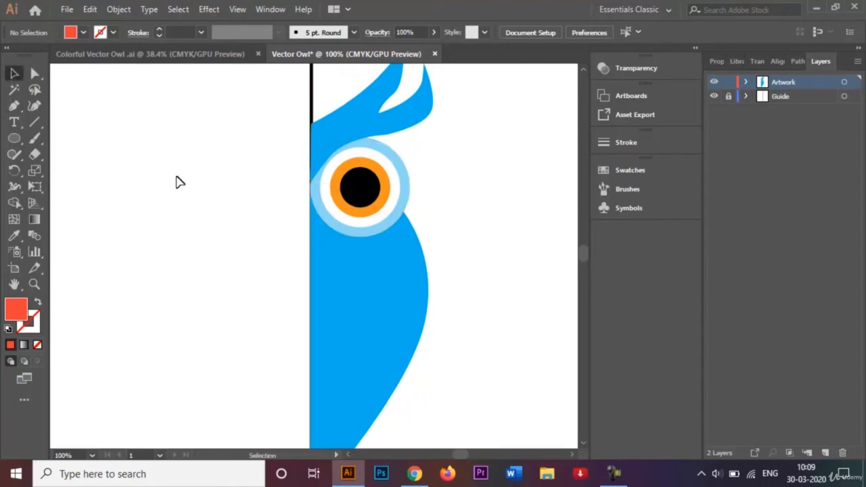
click(584, 76)
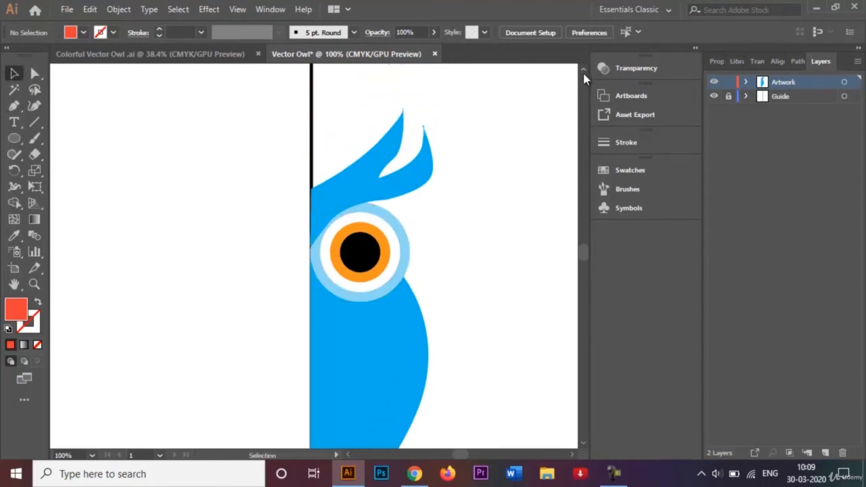
click(175, 59)
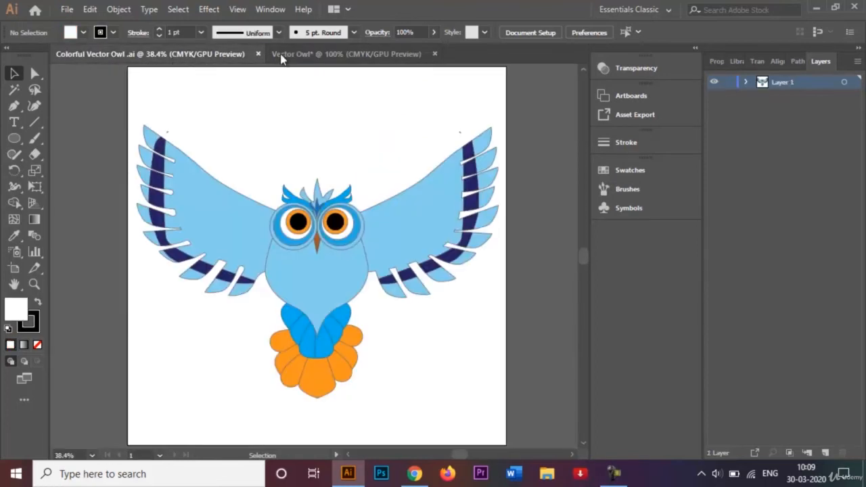
click(301, 55)
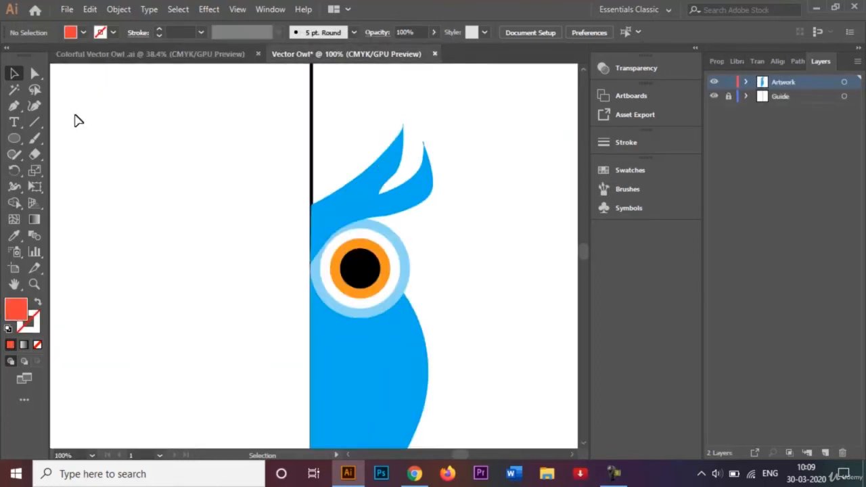
Draw a red-orange crest feather with the Pen tool, rising from the guide to a curved tip and returning to the guide beside the eye.
click(15, 110)
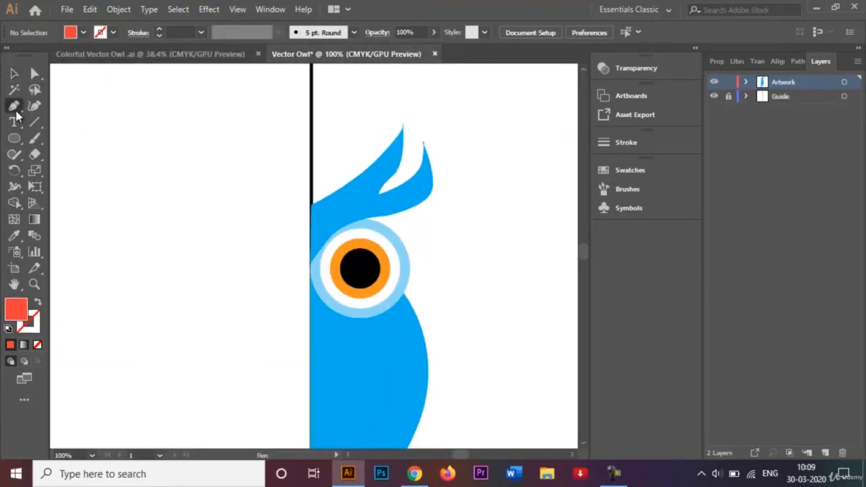
click(310, 235)
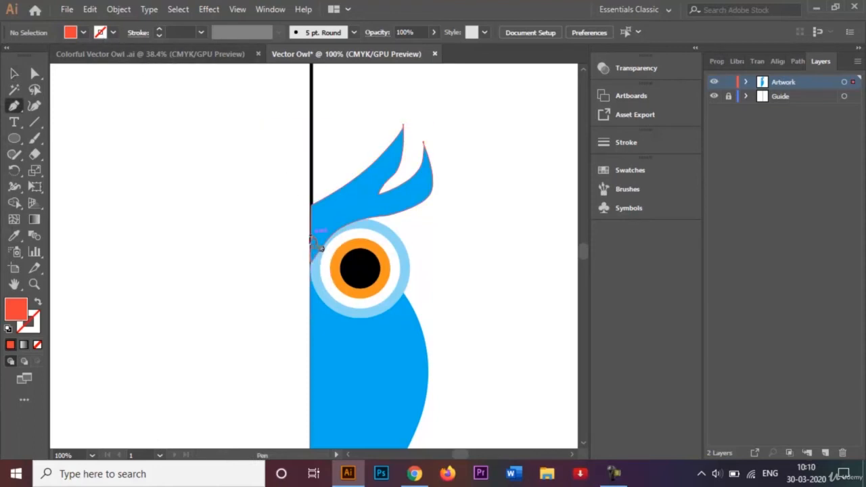
click(311, 143)
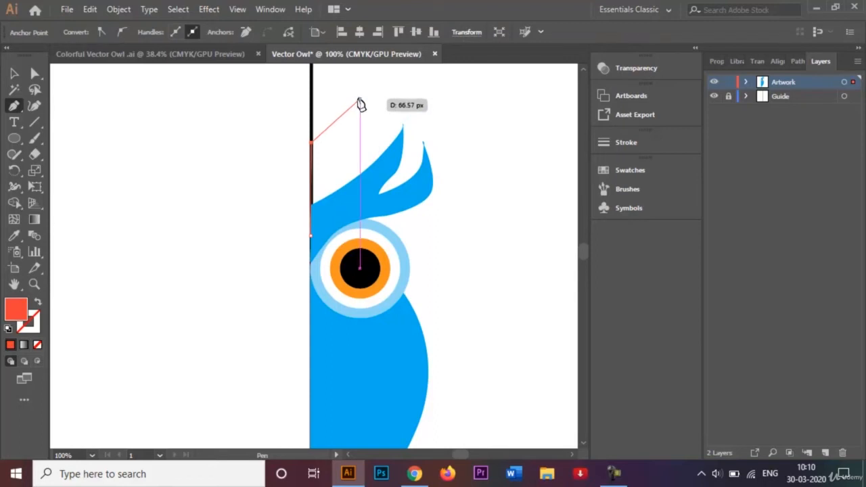
mouse_move(359, 100)
mouse_down()
mouse_move(370, 94)
mouse_move(374, 73)
mouse_move(382, 120)
mouse_move(374, 107)
mouse_up()
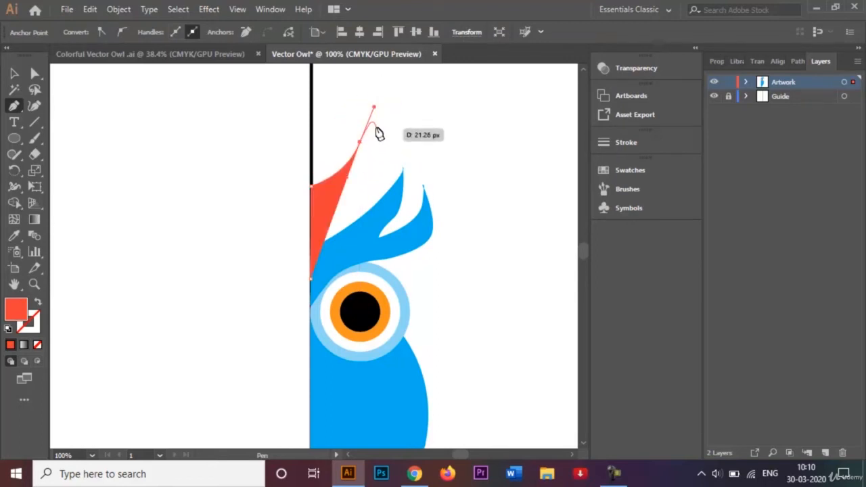
click(358, 105)
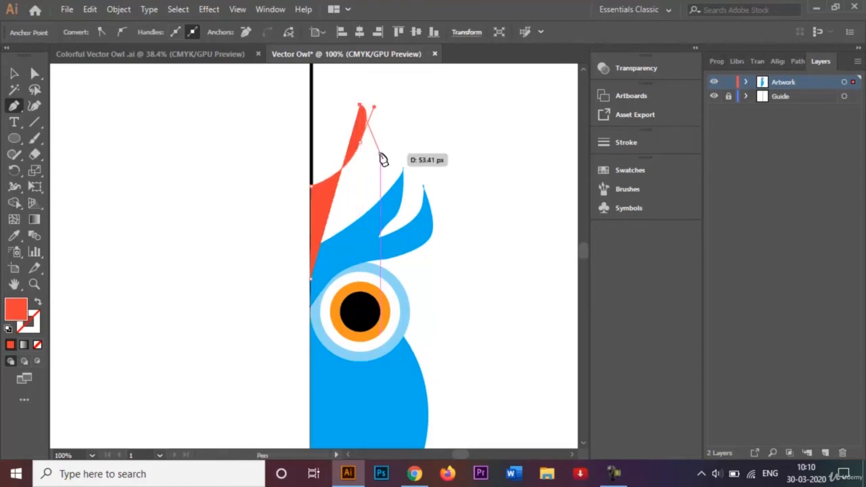
drag(380, 153, 377, 179)
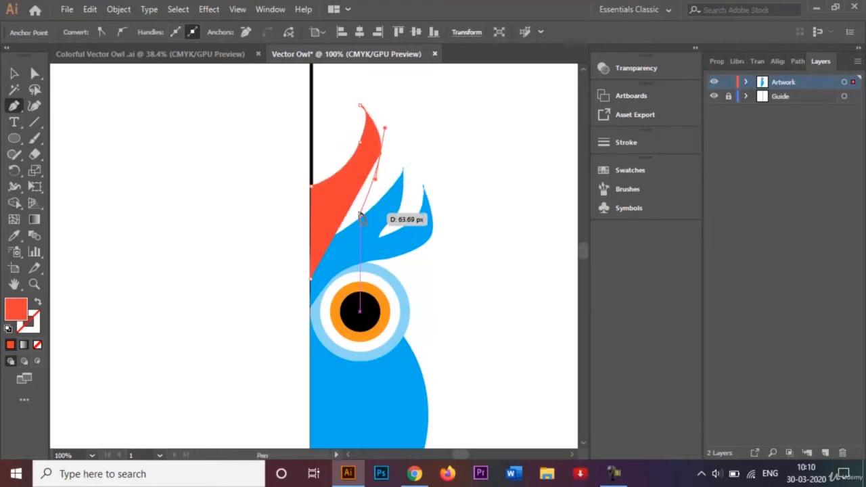
click(370, 218)
drag(369, 218, 323, 274)
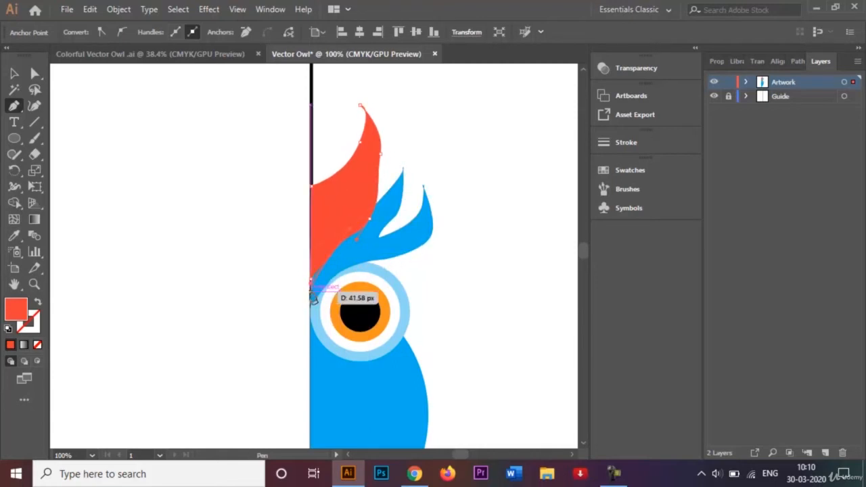
click(311, 291)
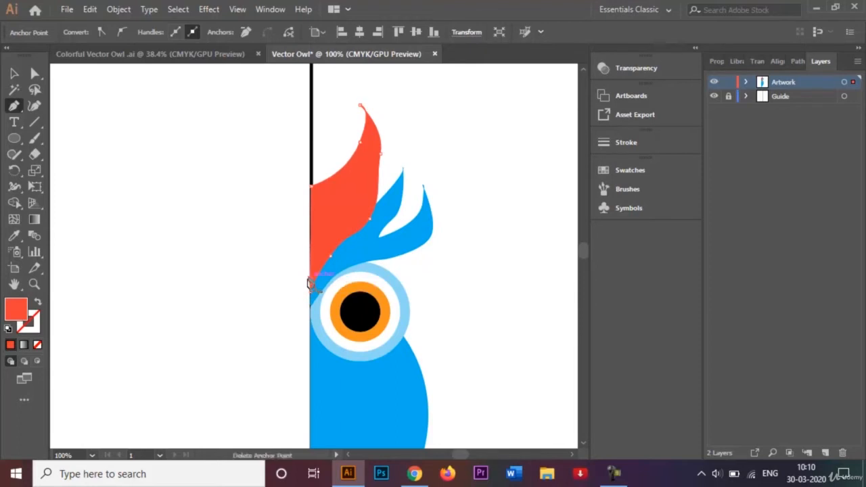
Send the red-orange crest feather to the back, behind the blue head feathers, and deselect it.
click(15, 74)
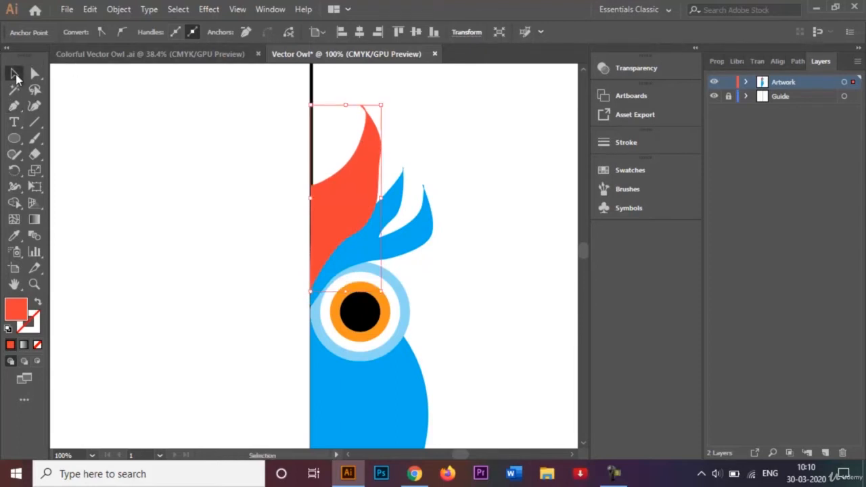
right_click(357, 195)
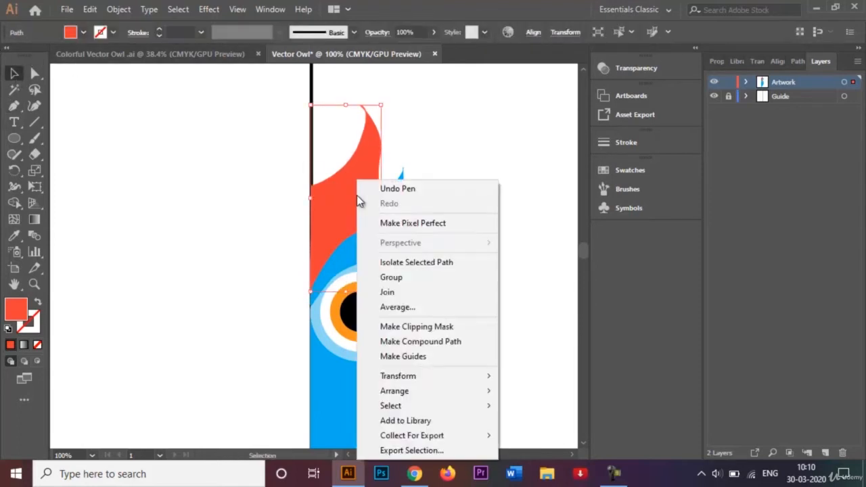
mouse_move(432, 392)
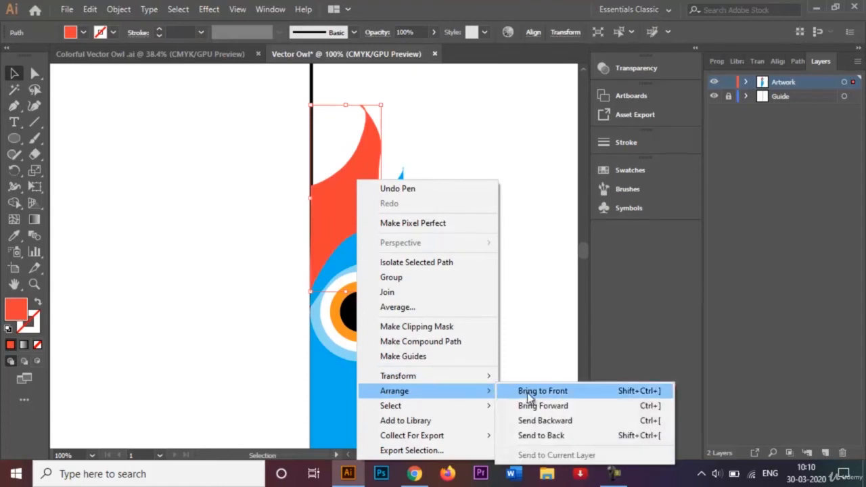
click(539, 438)
click(493, 282)
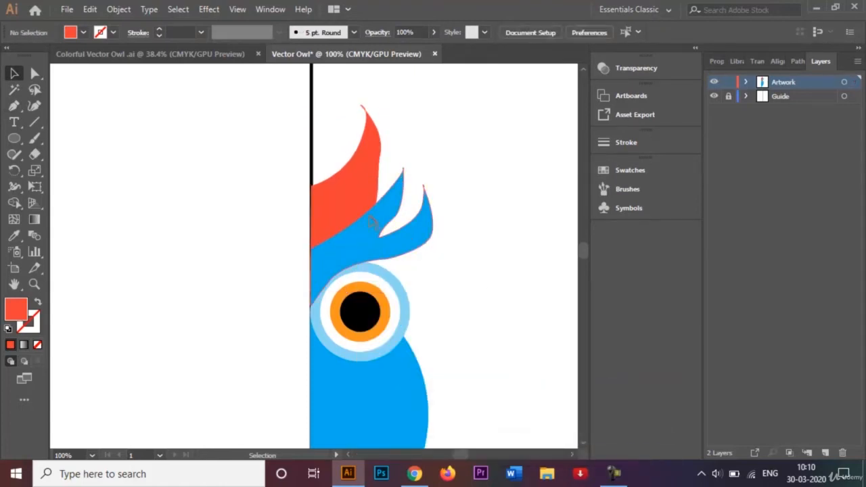
Round the red-orange crest feather's upper corner on the guide by about 38.68 px and deselect the shape.
click(342, 179)
click(34, 73)
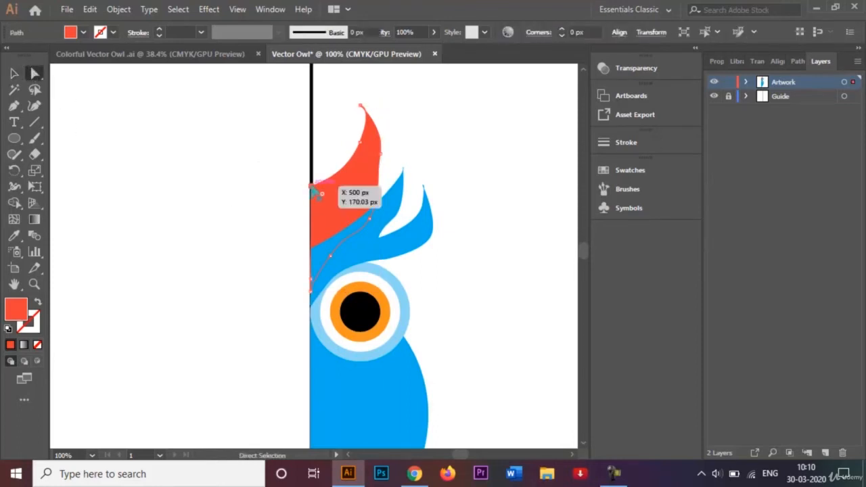
click(322, 194)
drag(324, 197, 332, 249)
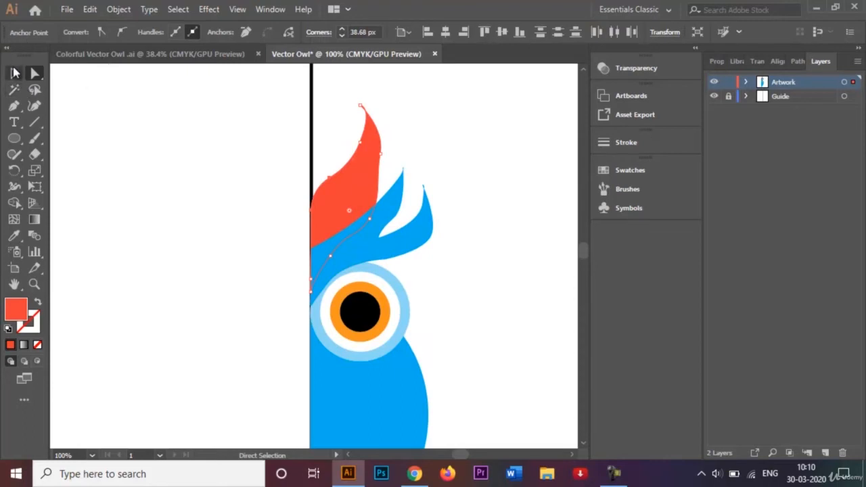
click(15, 73)
click(130, 154)
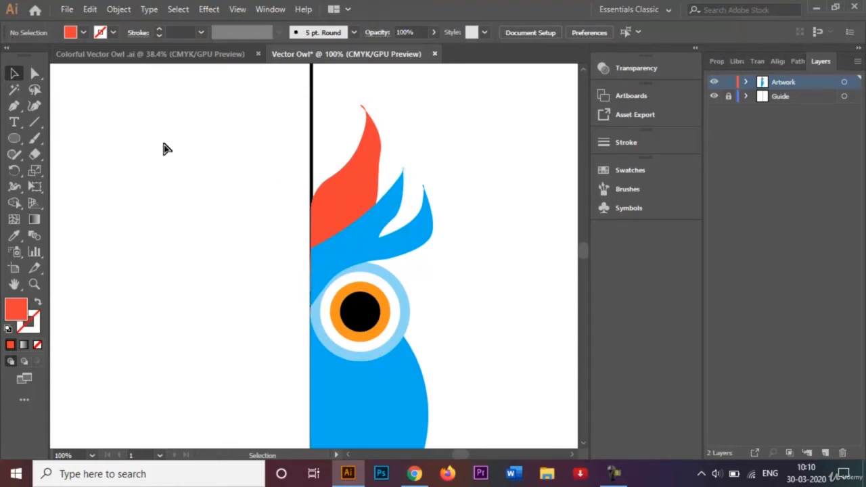
Compare the half owl with the tail in the reference owl document and return to the Vector Owl drawing.
key(ctrl+minus)
key(ctrl+minus)
key(ctrl+minus)
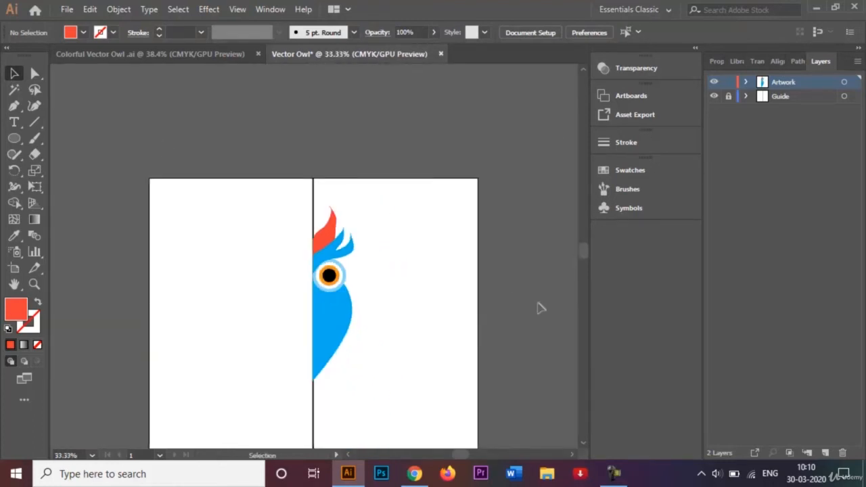
scroll(584, 446, down, 3)
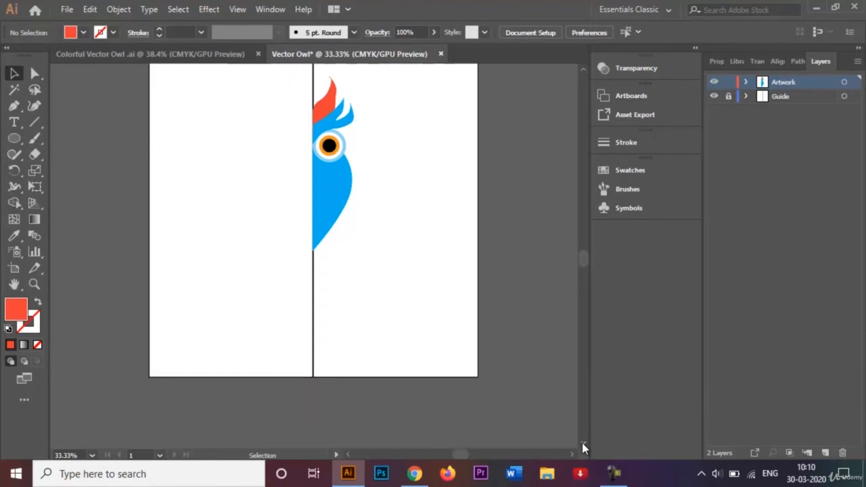
click(153, 54)
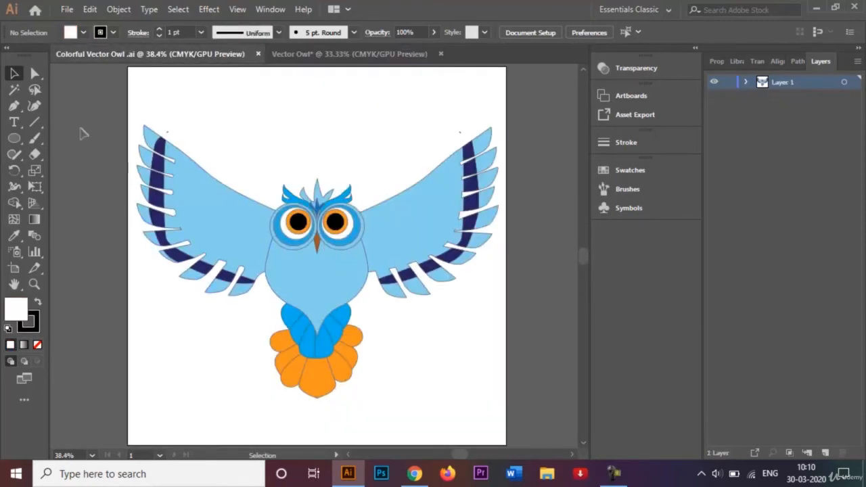
click(293, 57)
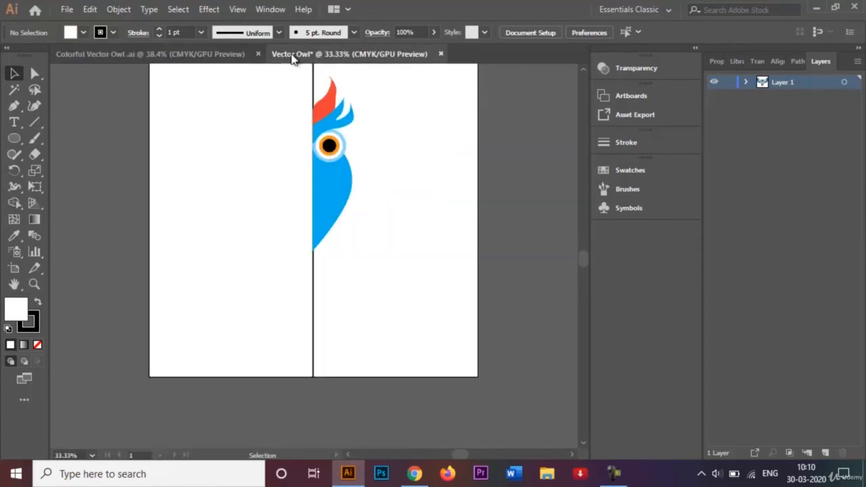
Draw a red-orange half tail shape with the Pen tool, curving out from the lower body and back to the guide below it.
click(18, 111)
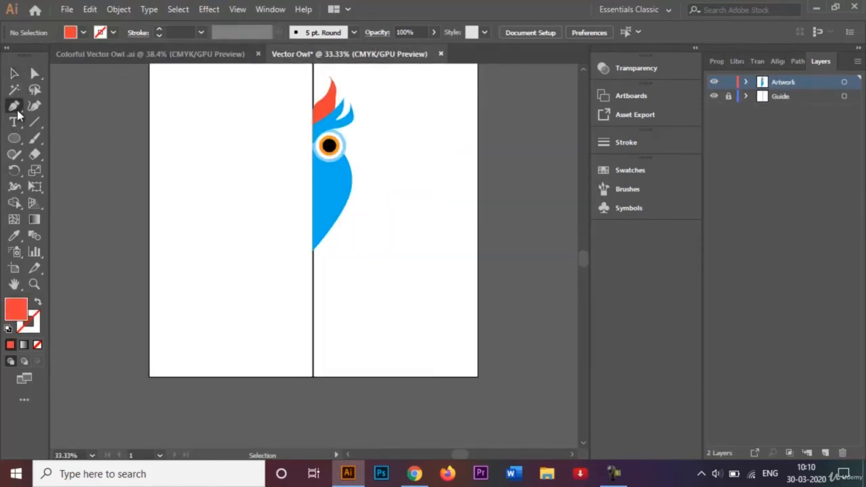
click(312, 224)
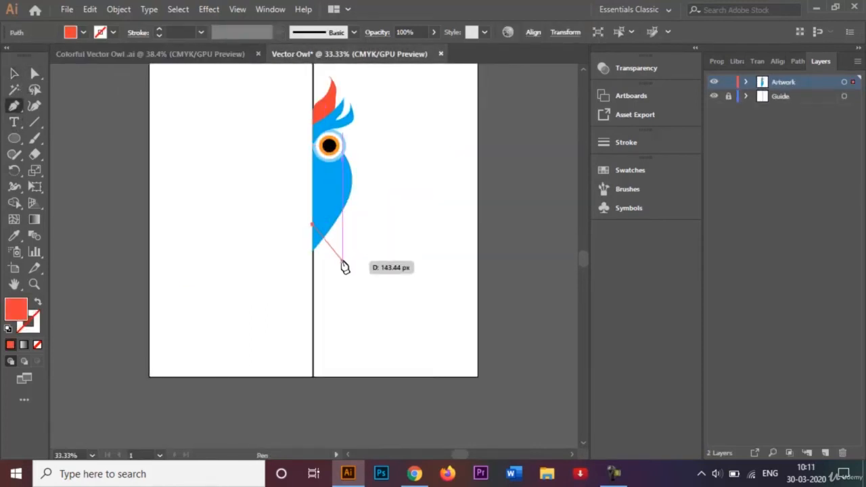
drag(339, 262, 333, 278)
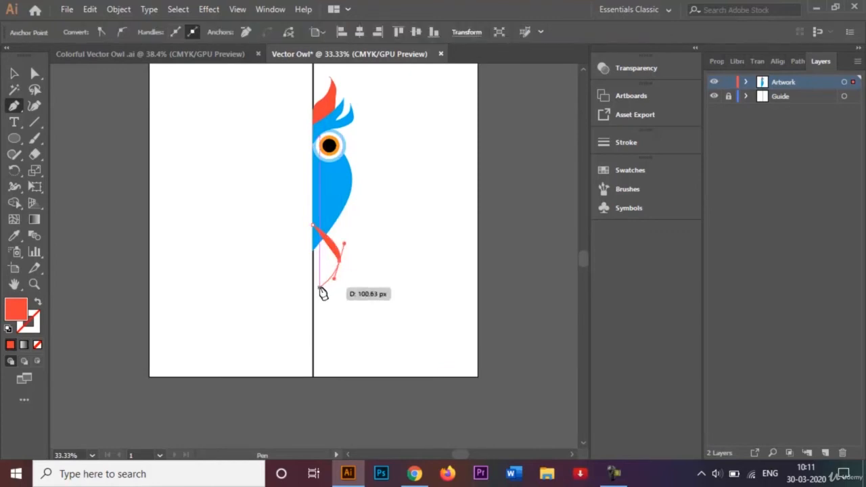
click(315, 291)
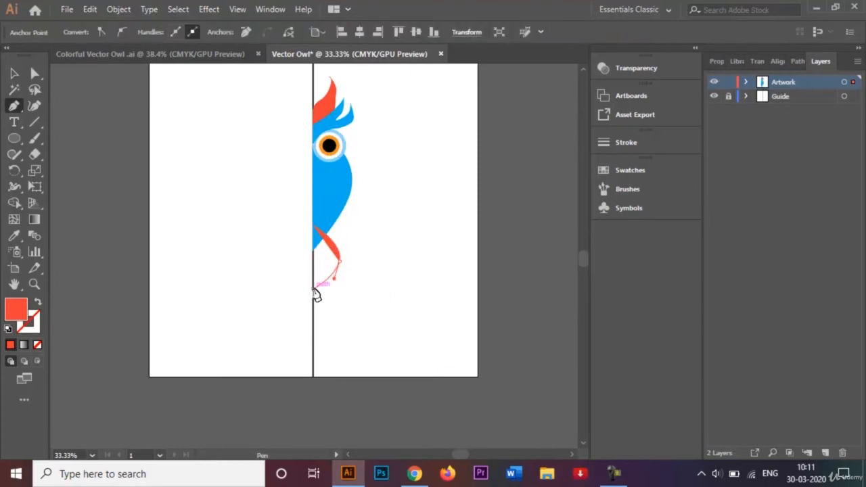
click(313, 226)
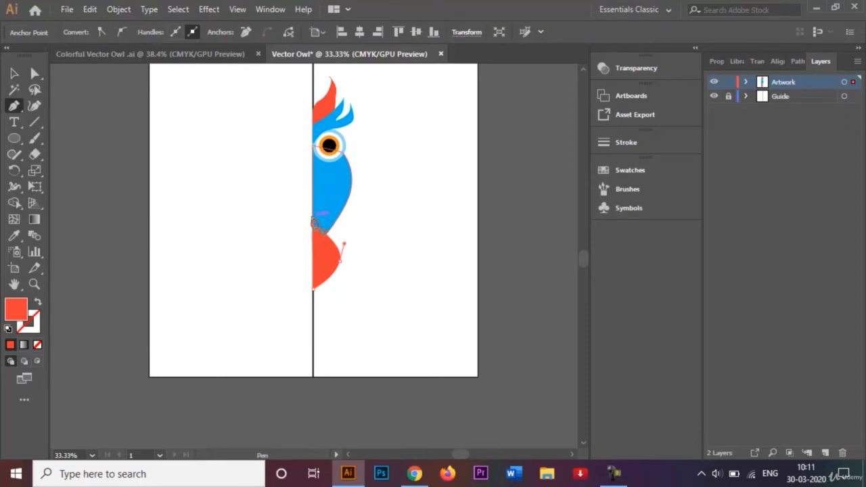
click(313, 218)
drag(353, 228, 358, 241)
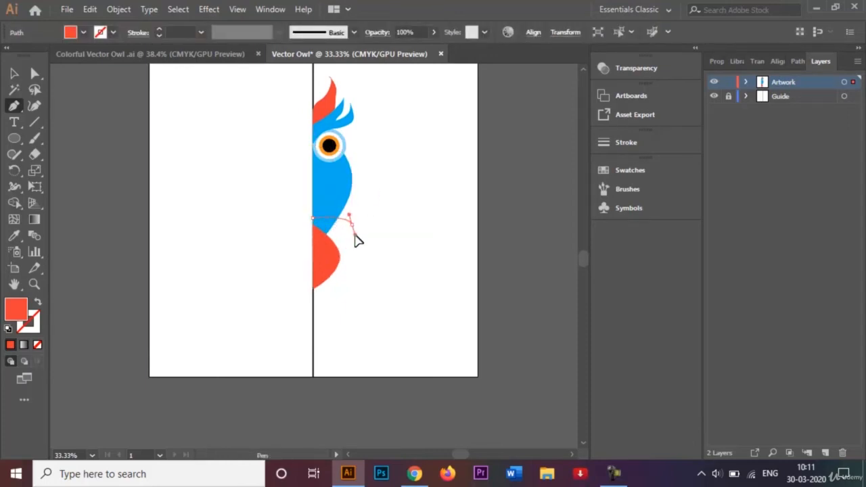
click(348, 272)
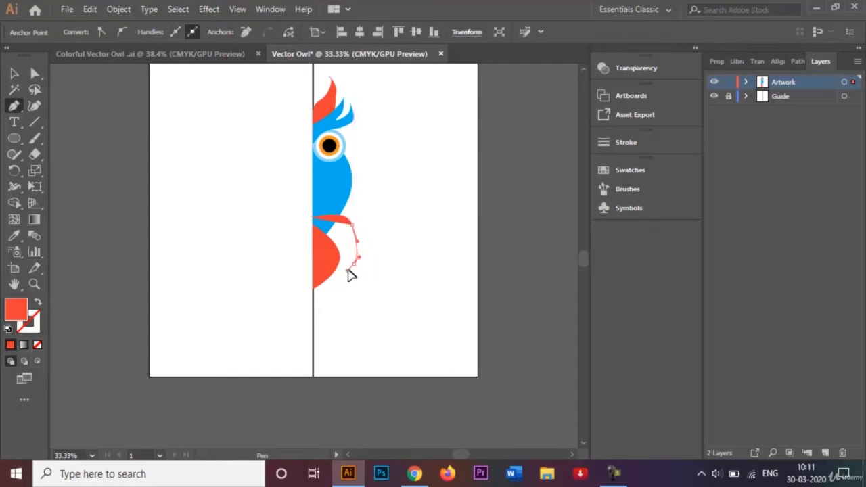
drag(349, 271, 346, 272)
key(ctrl+z)
key(ctrl+z)
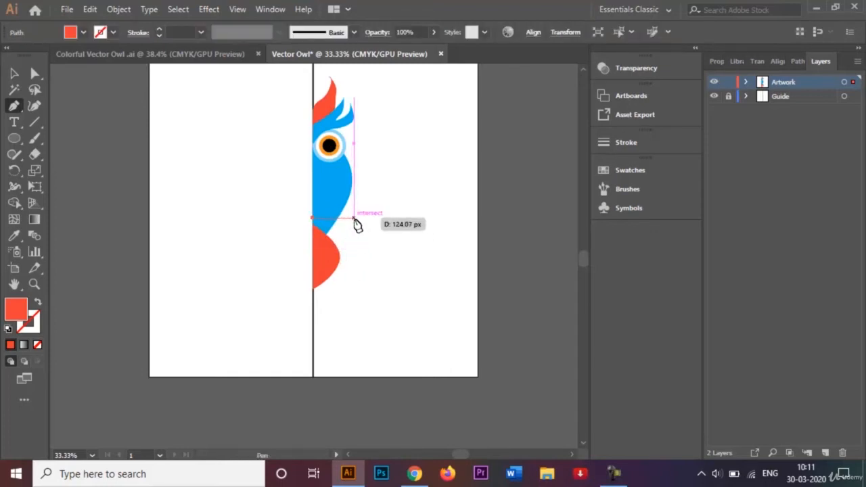
drag(354, 218, 363, 235)
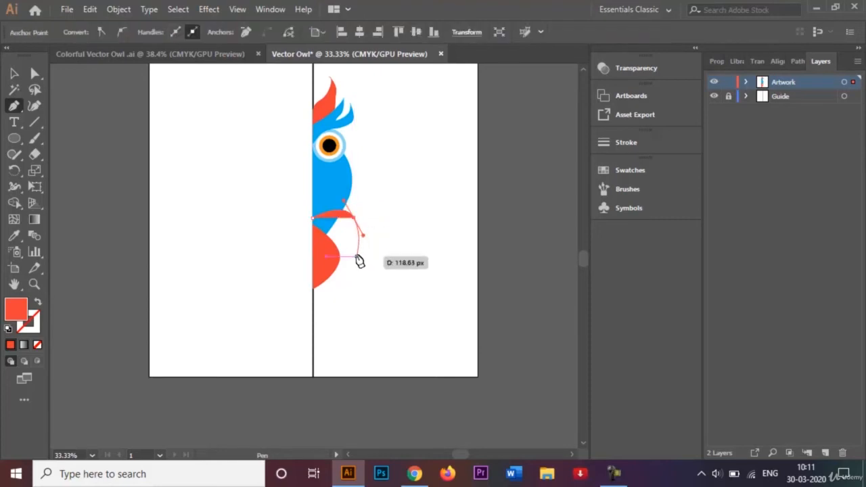
drag(352, 265, 321, 249)
Draw a rounded red-orange side tail feather with the Pen tool, curving out from the guide across the lower body and back to the guide.
click(311, 218)
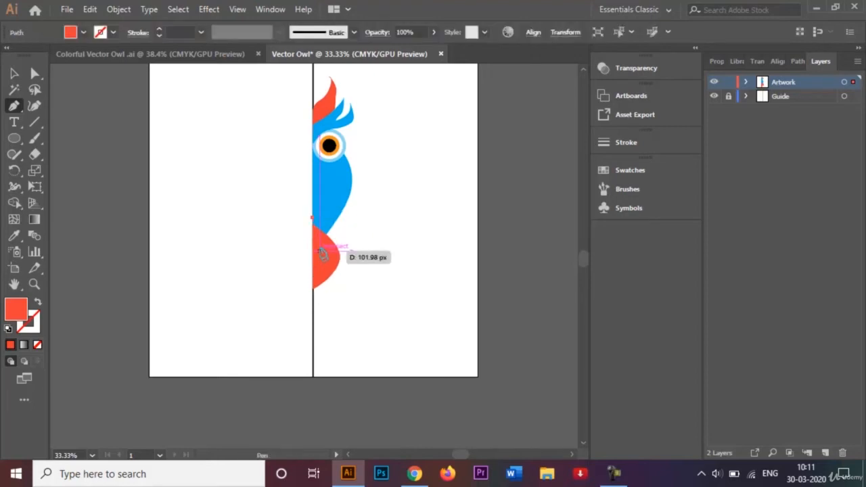
key(ctrl+1)
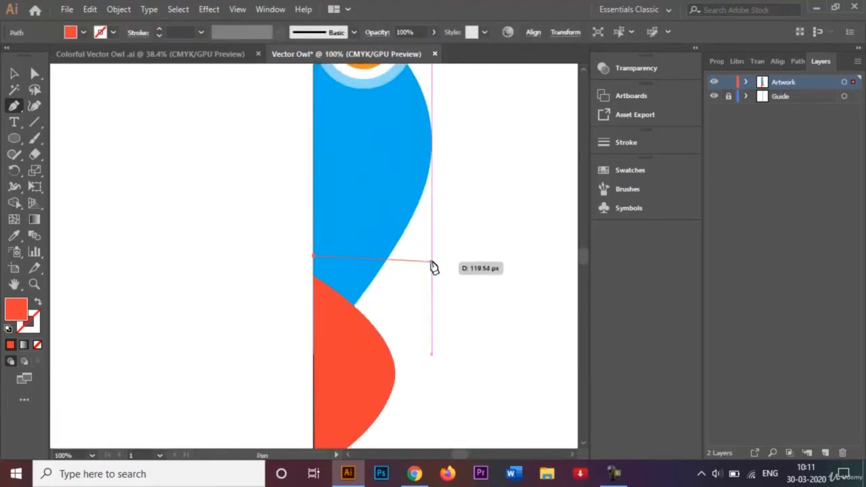
drag(432, 261, 459, 296)
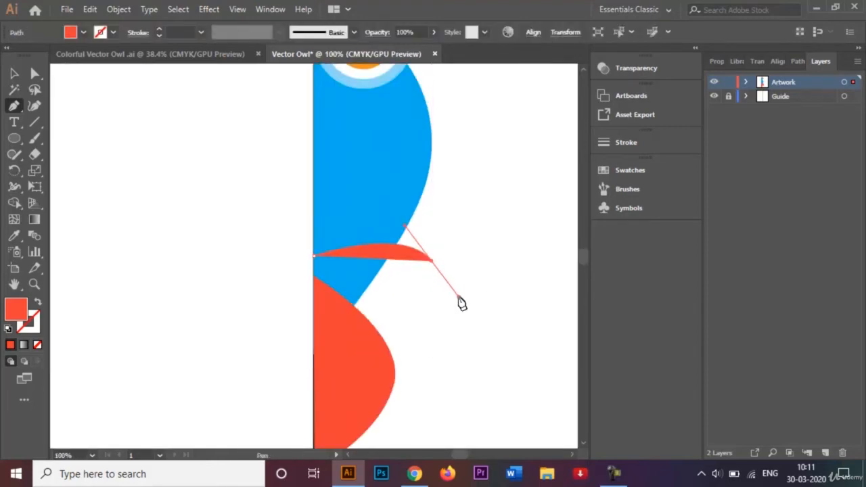
right_click(453, 349)
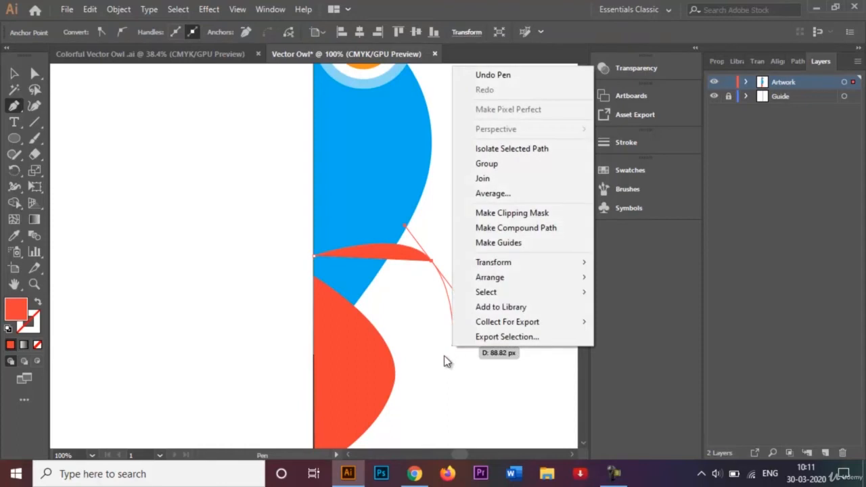
drag(443, 354, 430, 366)
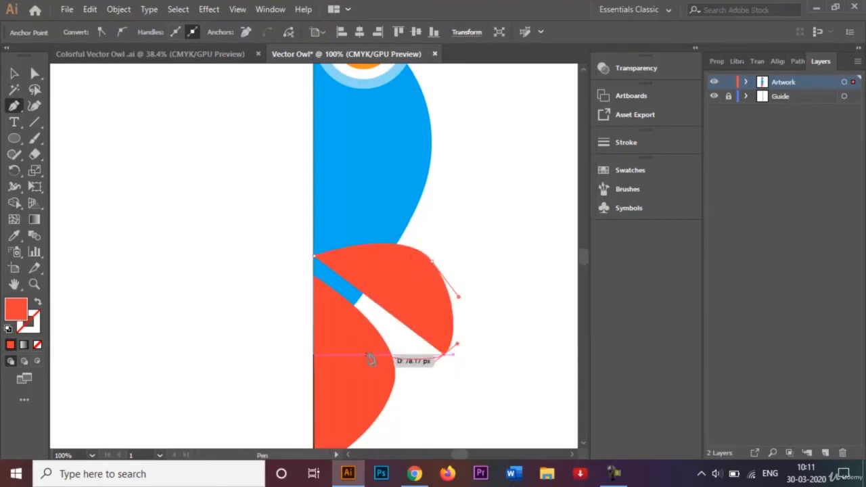
click(342, 342)
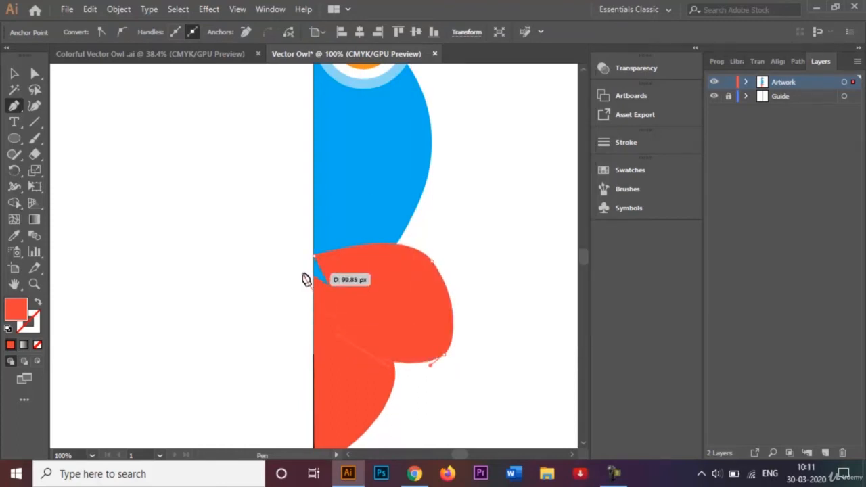
mouse_move(313, 259)
mouse_down()
mouse_move(315, 288)
mouse_move(315, 258)
mouse_up()
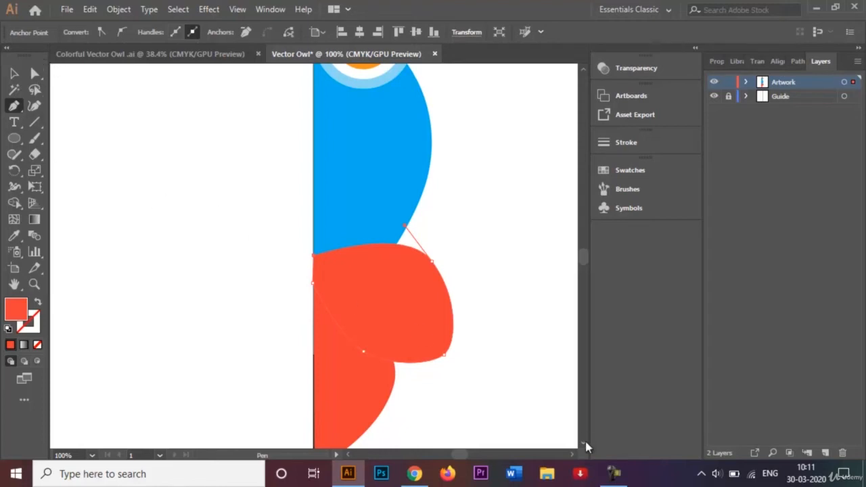
Draw a second rounded red-orange tail feather between the upper side feather and the central tail shape, close its path and deselect it.
scroll(585, 447, down, 5)
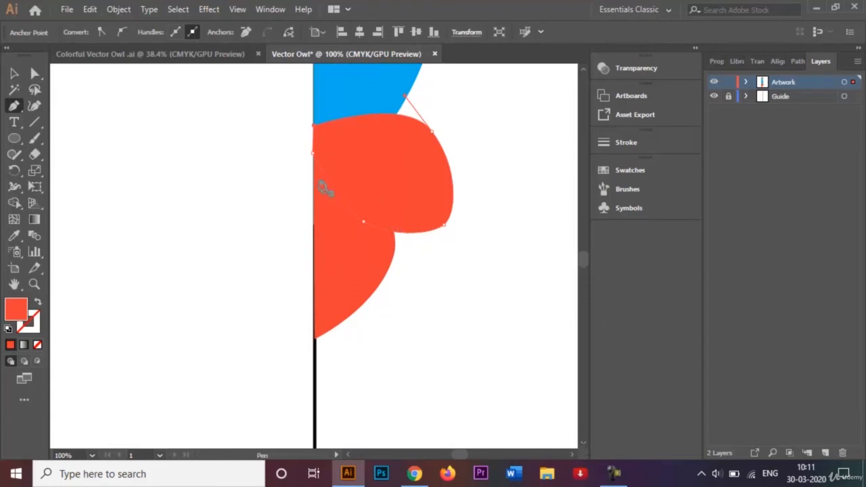
click(319, 174)
drag(377, 289, 409, 305)
drag(447, 293, 451, 256)
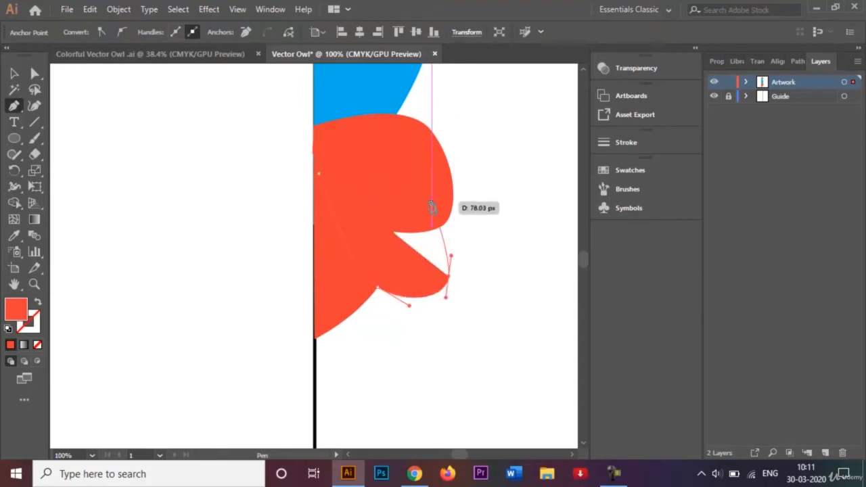
drag(428, 201, 398, 193)
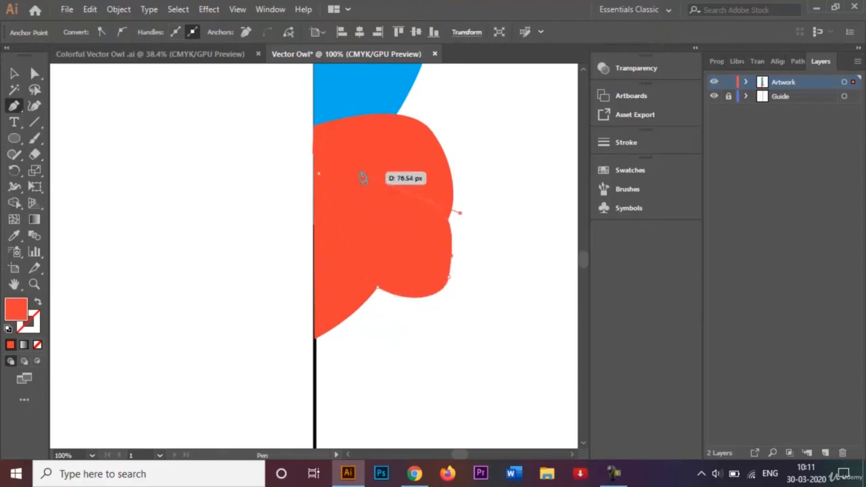
click(319, 175)
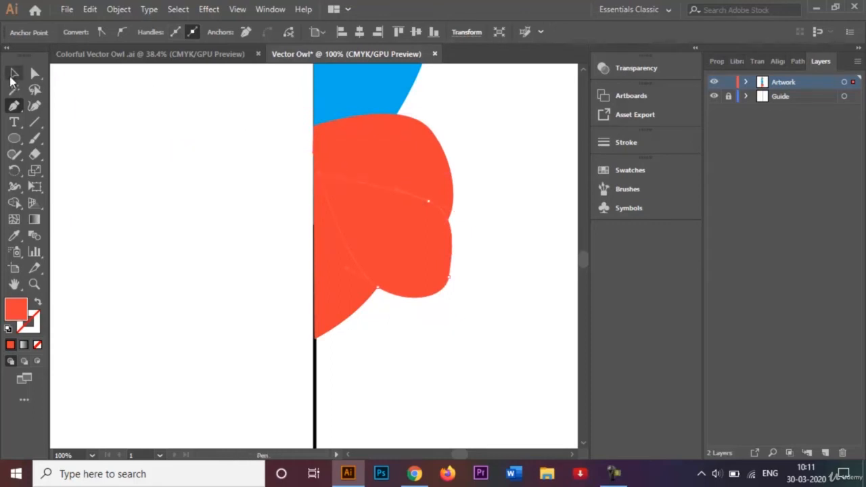
click(15, 74)
click(159, 174)
Fill the lower side tail feather with the dark orange swatch and deselect it.
key(ctrl+minus)
key(ctrl+minus)
key(ctrl+minus)
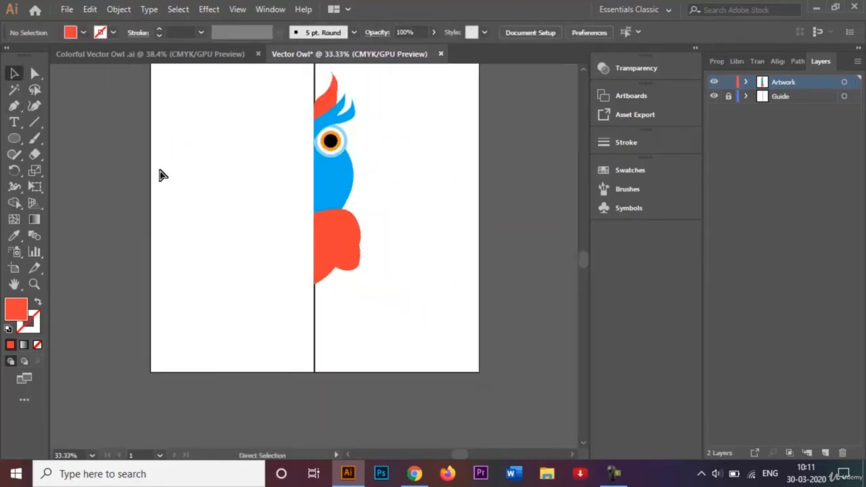
click(339, 233)
click(84, 33)
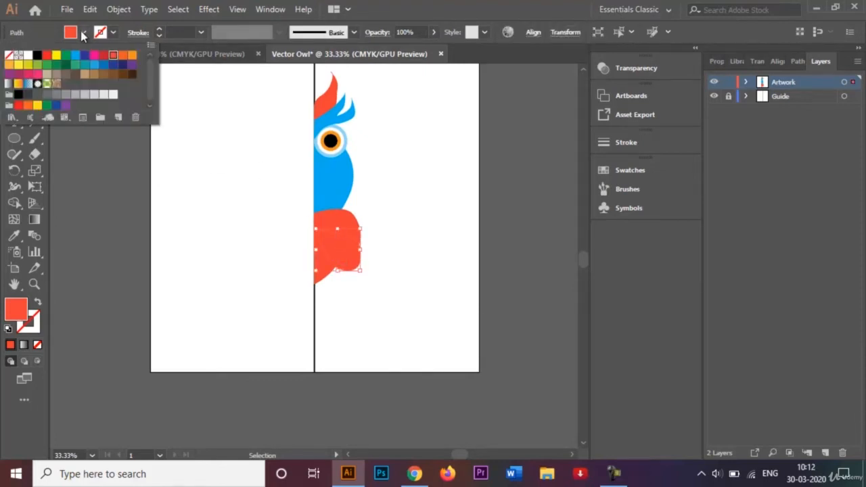
click(123, 57)
click(210, 252)
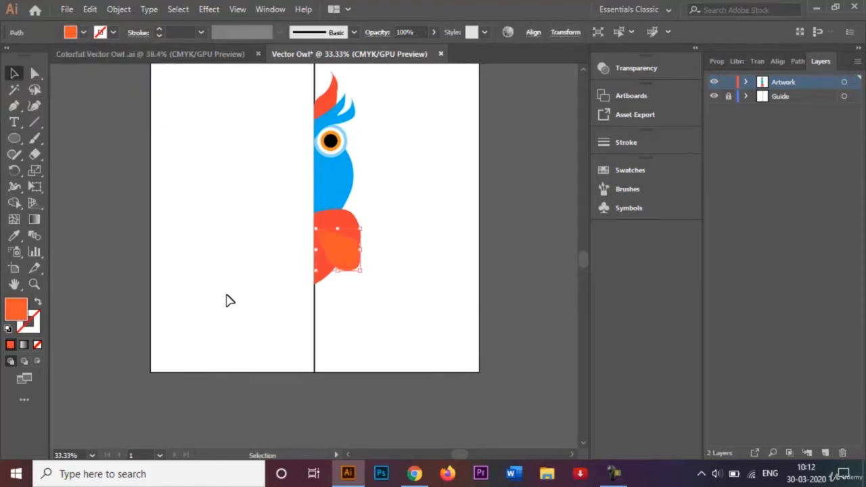
click(269, 283)
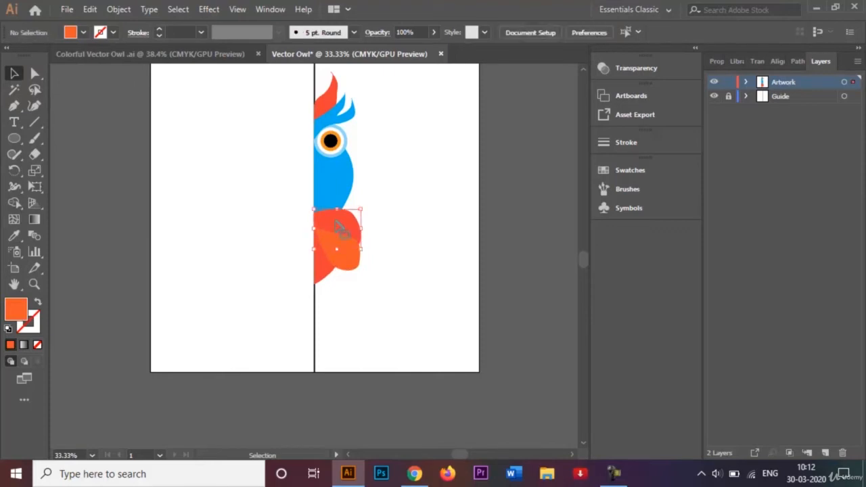
Fill the upper side tail feather with the lighter yellow-orange swatch and deselect it.
click(82, 32)
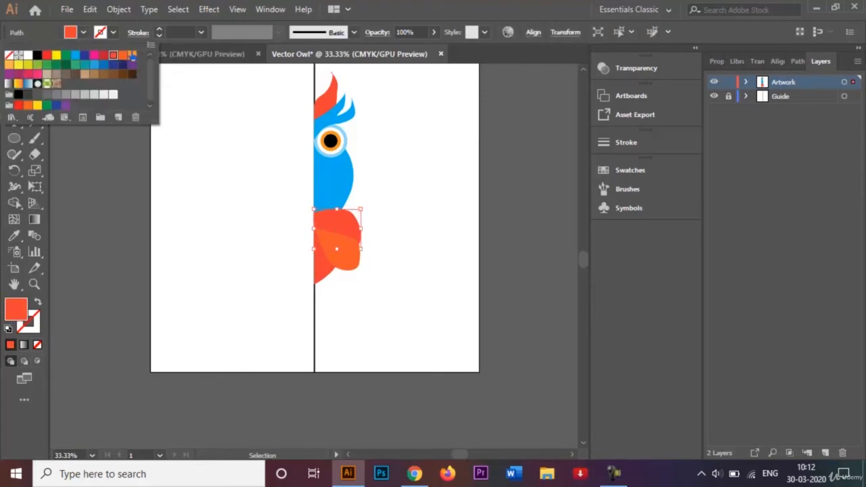
click(123, 54)
click(237, 177)
click(237, 245)
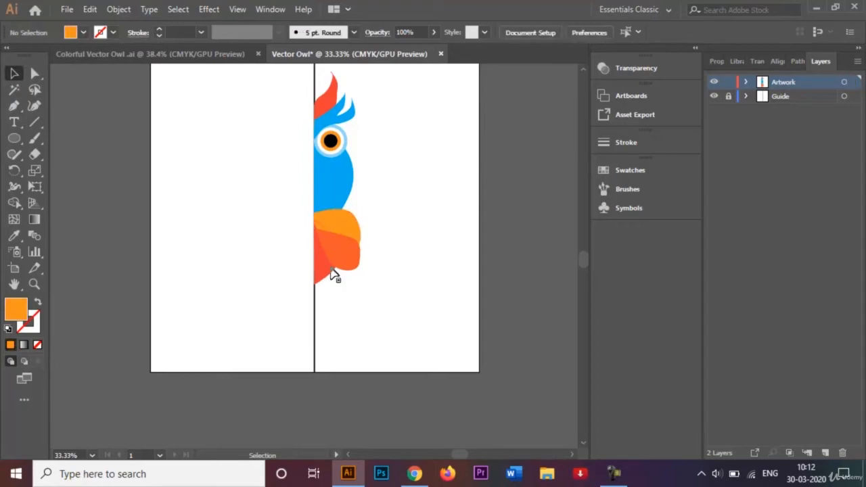
Send both orange side tail feathers to the back, behind the blue body and the central tail shape.
click(350, 251)
shift+click(338, 226)
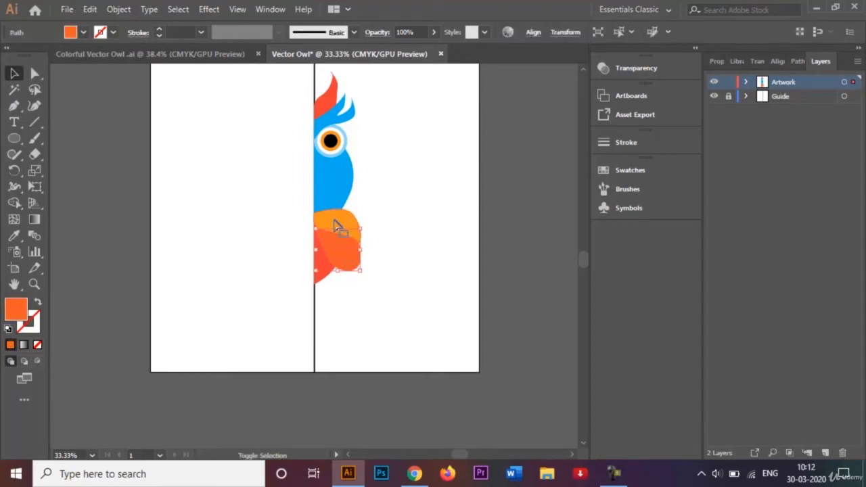
right_click(334, 220)
mouse_move(437, 396)
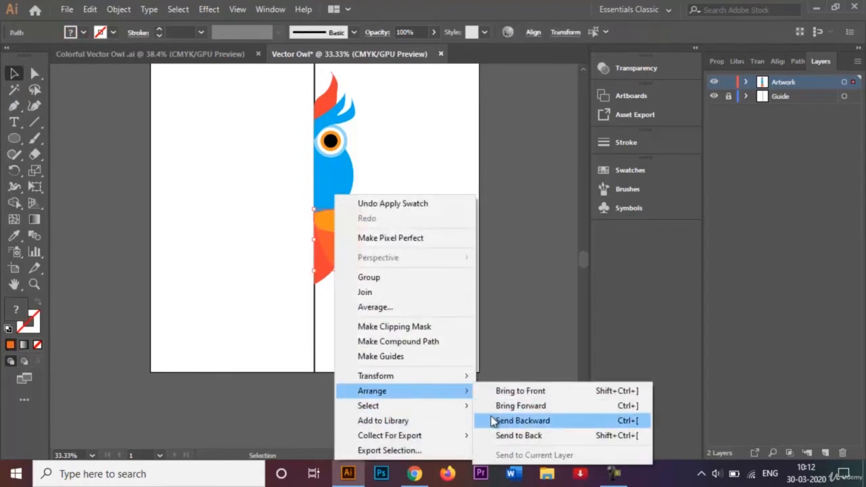
click(507, 436)
click(391, 268)
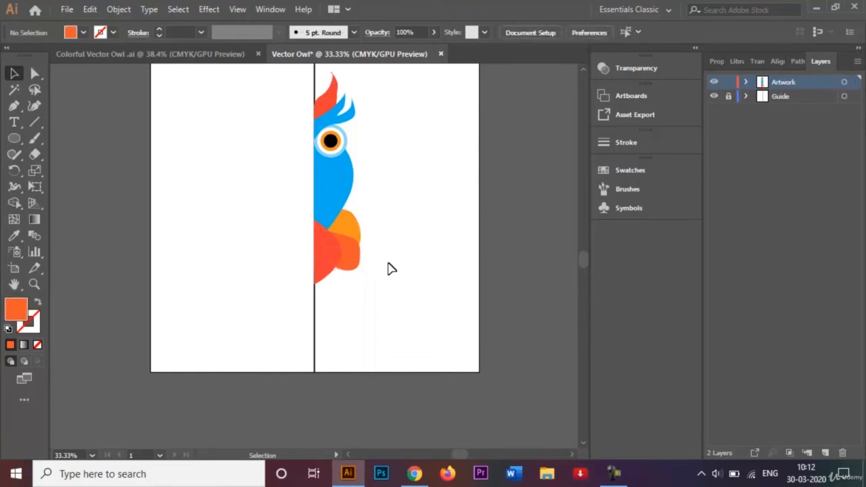
Send the red-orange central tail shape to the back, behind the body and the side feathers, and deselect it.
right_click(332, 272)
mouse_move(429, 391)
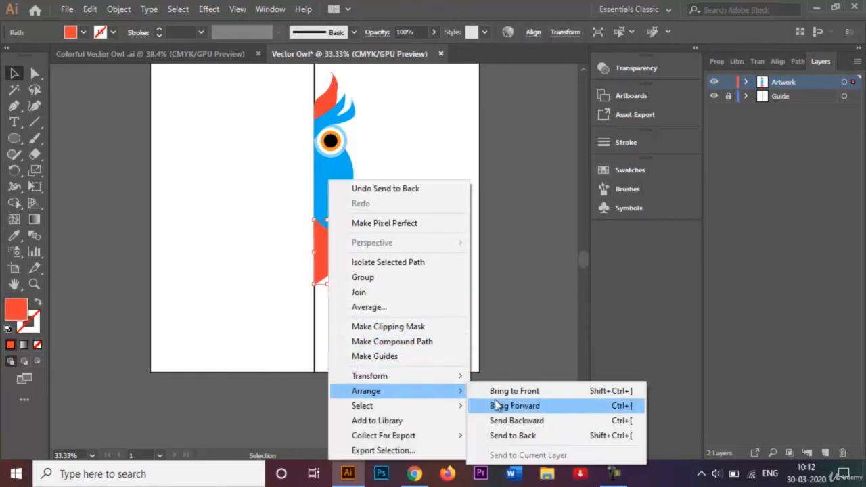
click(538, 435)
click(452, 327)
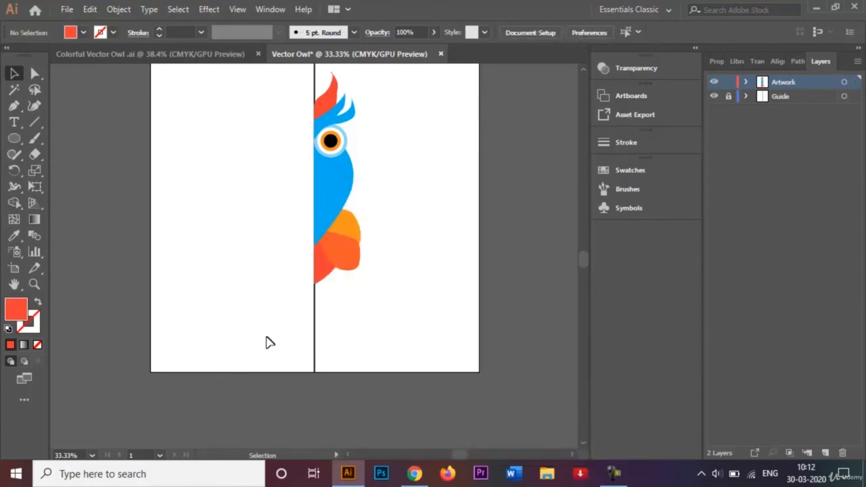
Check the layered tail in the reference owl document, and duplicate the three tail feathers straight down in the Vector Owl drawing.
click(189, 60)
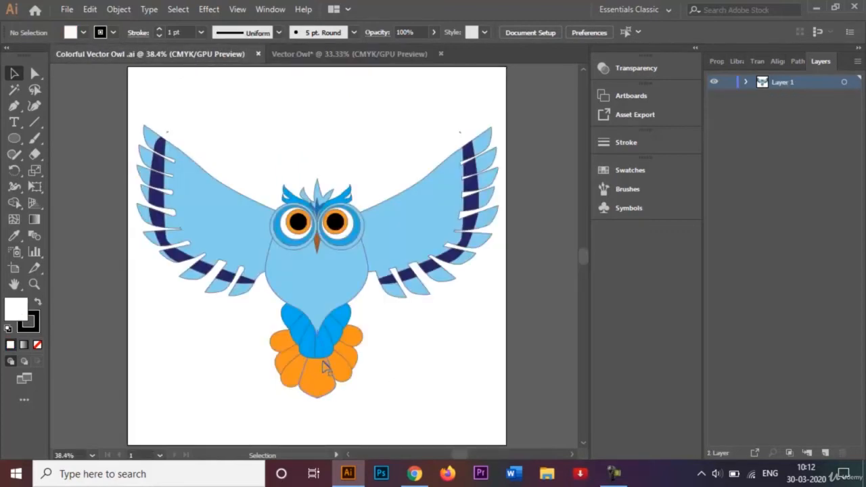
click(302, 55)
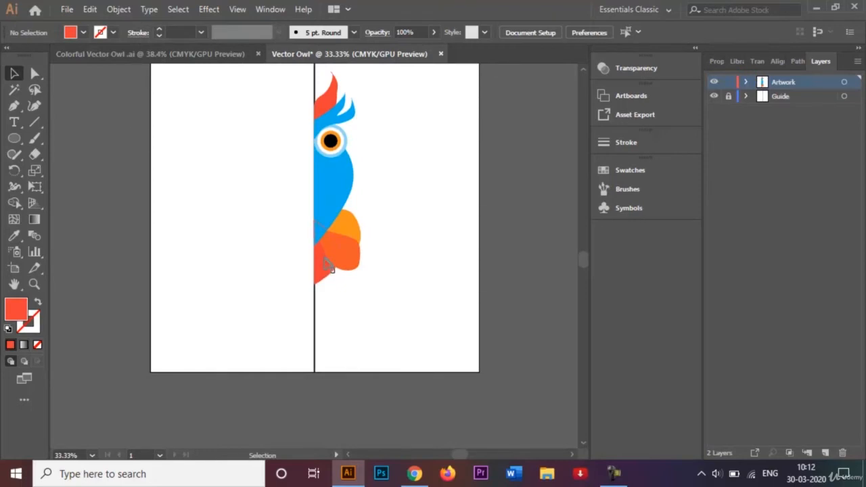
click(326, 263)
shift+click(353, 260)
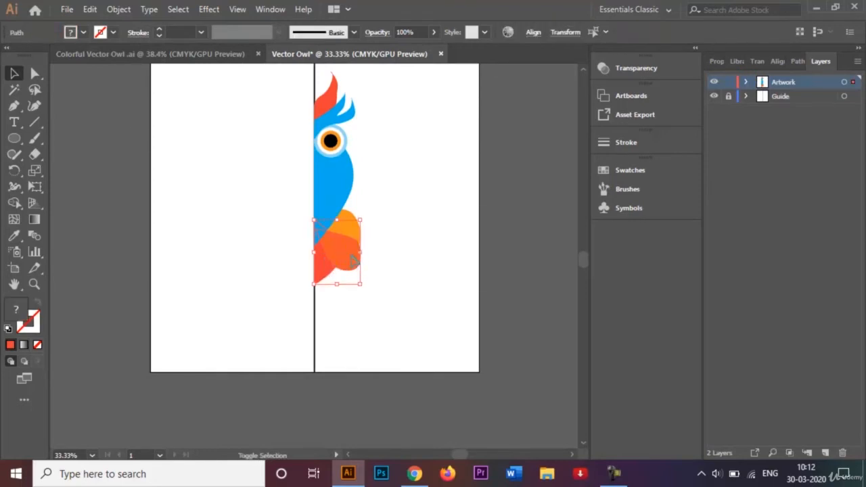
shift+click(359, 241)
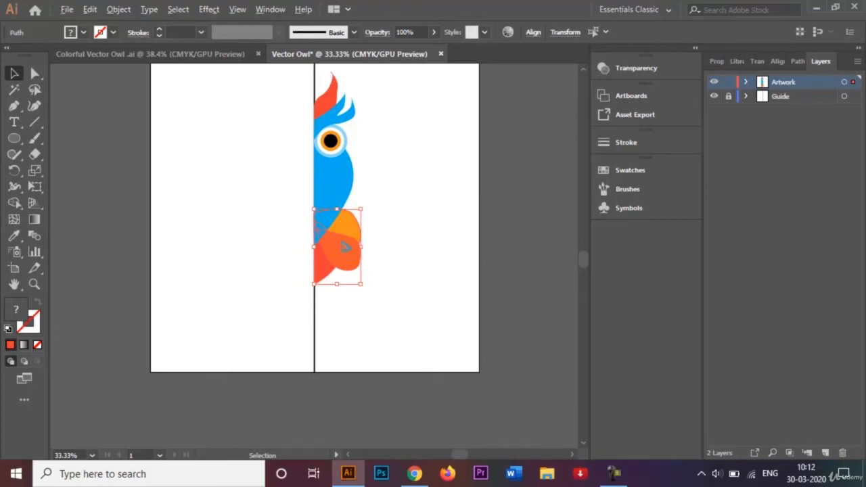
drag(345, 247, 346, 284)
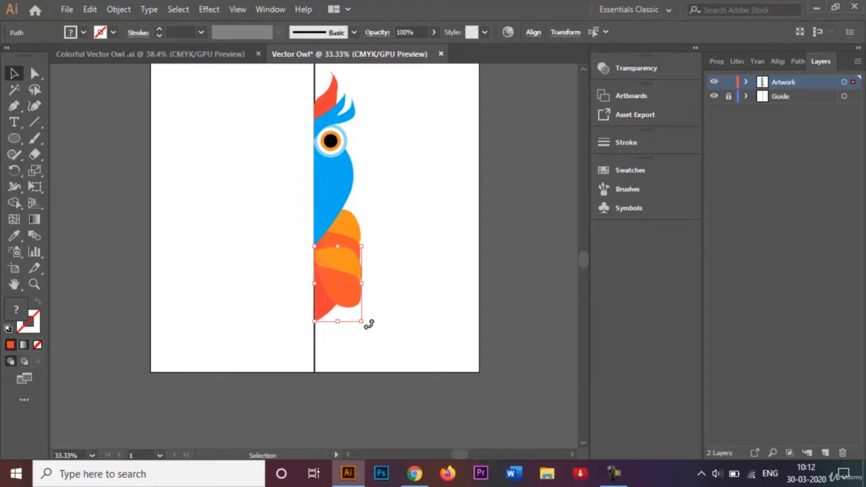
Enlarge the duplicated tail feathers proportionally from their centre and nudge them sideways so their straight edge meets the guide.
drag(364, 323, 367, 330)
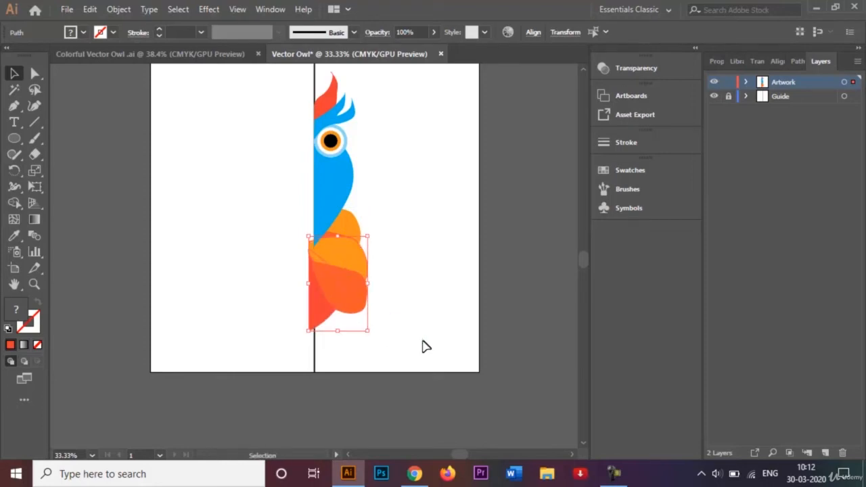
key(shift+Right)
key(shift+Right)
key(shift+Right)
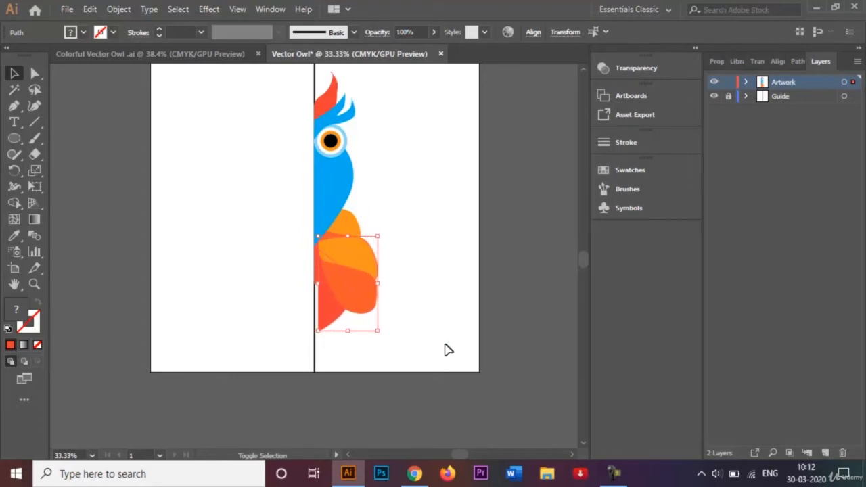
key(shift+Left)
key(Left)
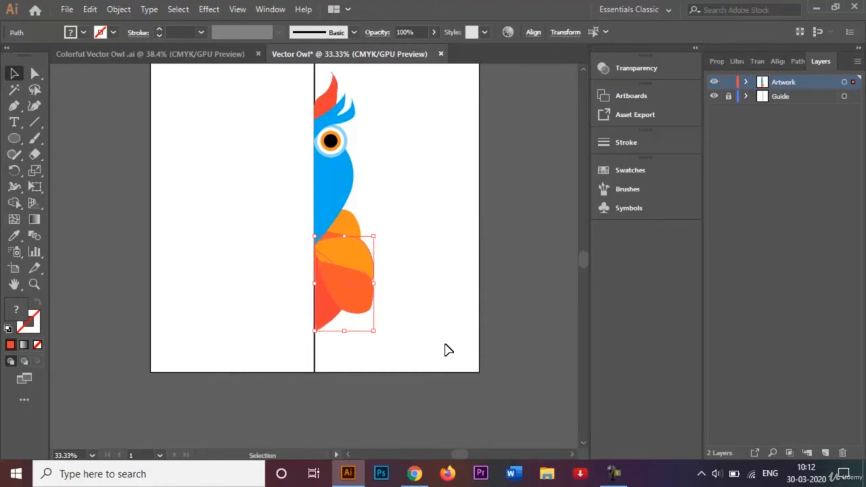
Send the three enlarged tail feathers to the back, behind the smaller feathers and the blue body, and deselect them.
right_click(348, 276)
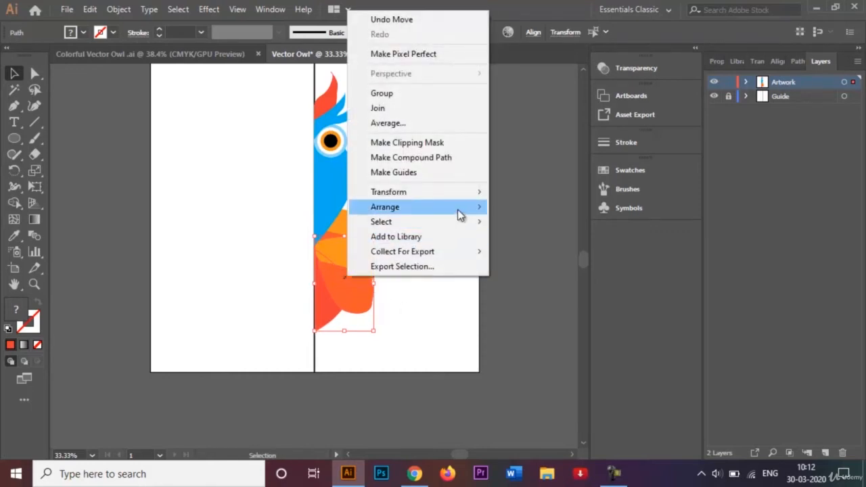
mouse_move(458, 209)
click(545, 252)
click(458, 269)
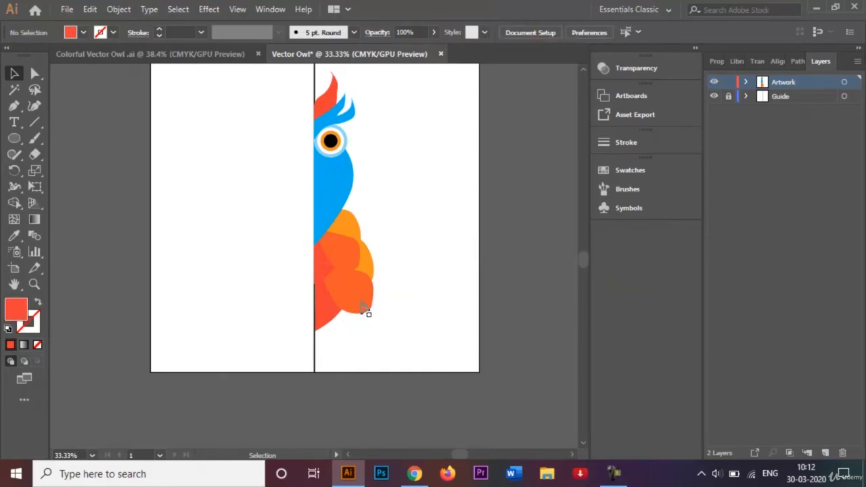
Shift the large lower deep-orange feather slightly up and inward, and the large light-orange feather slightly up and outward.
drag(356, 303, 348, 291)
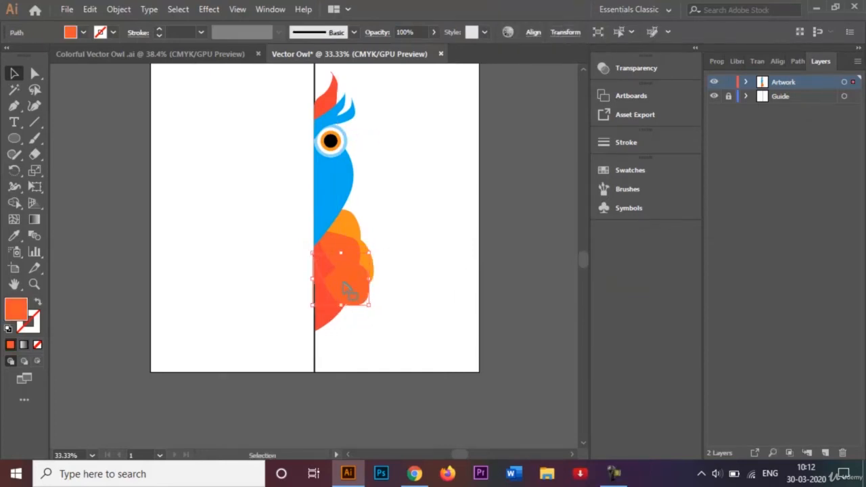
double_click(373, 260)
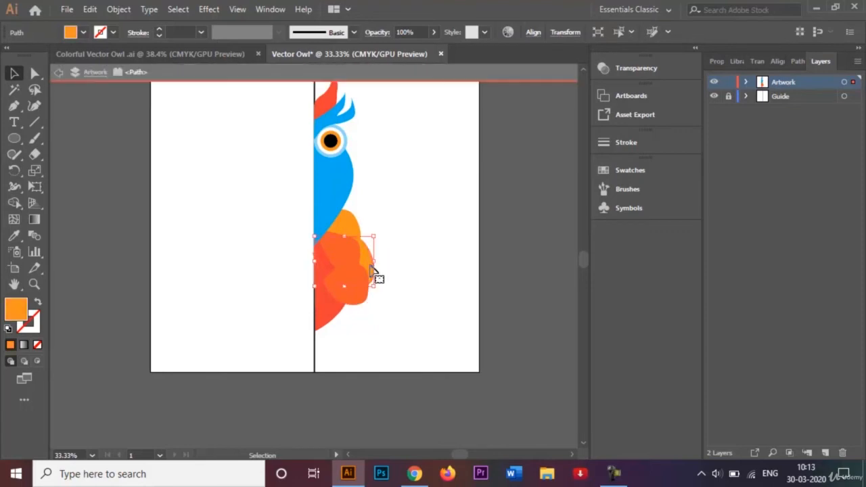
click(418, 271)
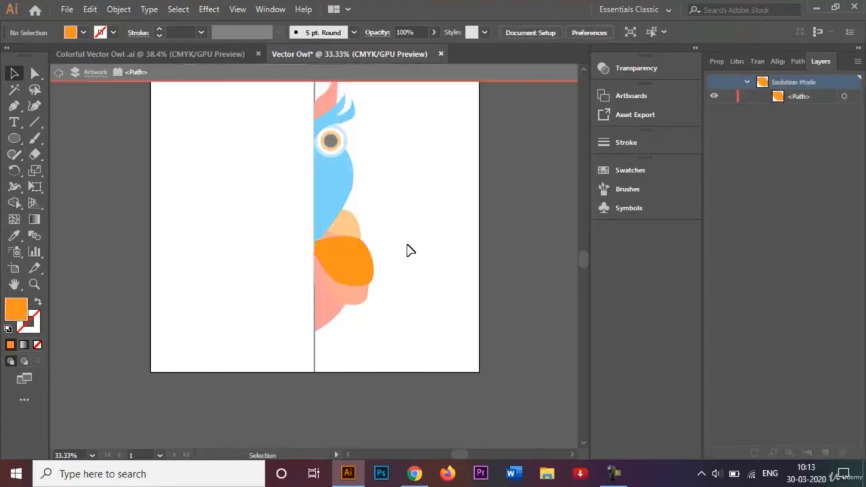
double_click(410, 250)
drag(366, 260, 373, 247)
click(432, 243)
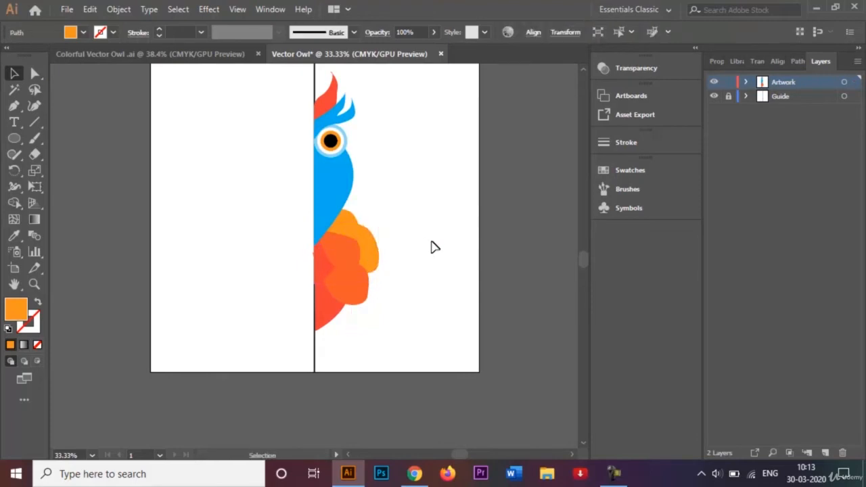
Recolour the large outer tail feather from the swatches with the deeper red-orange fill.
click(371, 250)
click(83, 33)
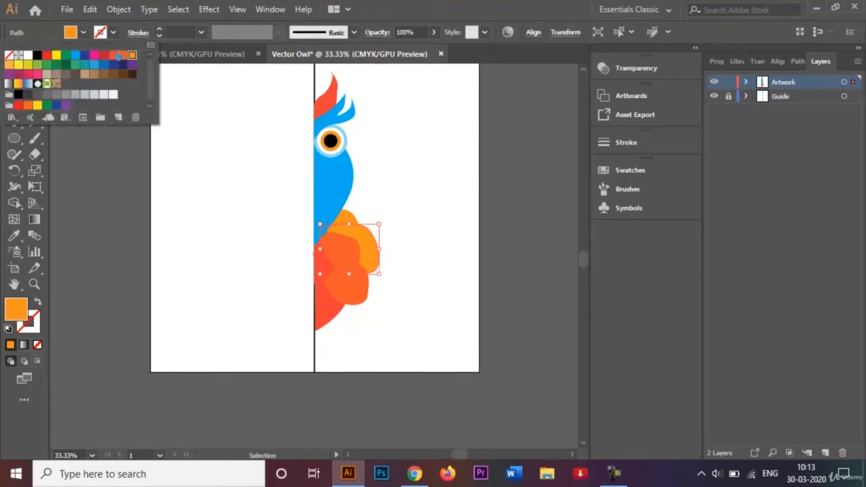
click(123, 55)
click(464, 187)
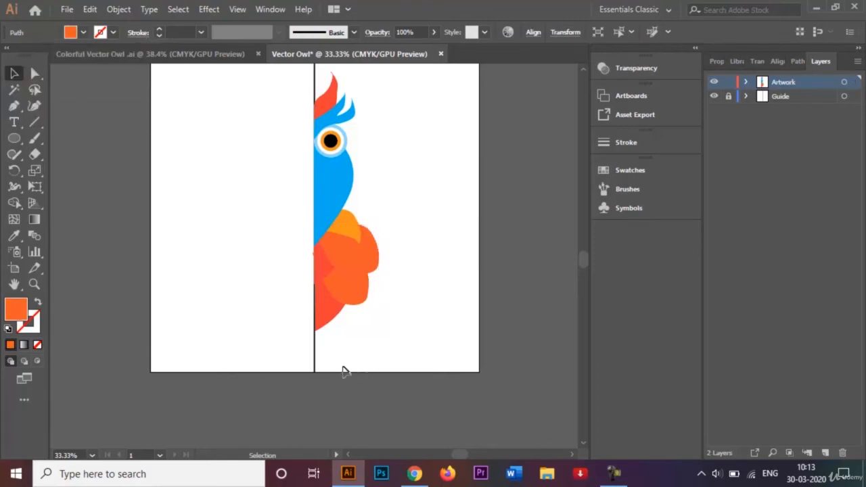
Fill the large lower side feather of the tail with the light orange swatch and deselect it.
click(367, 276)
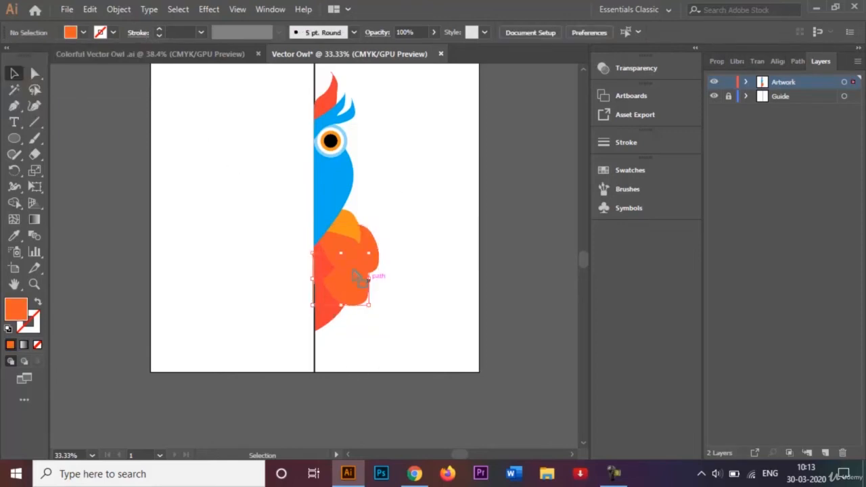
click(83, 32)
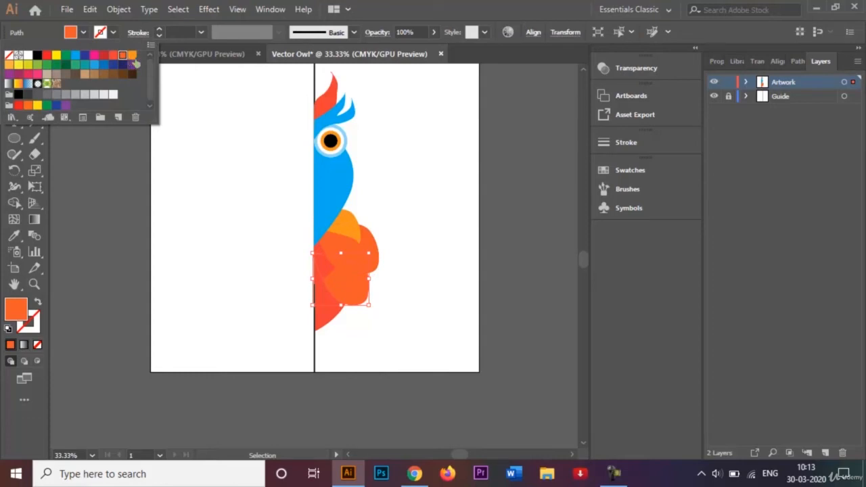
click(132, 56)
click(212, 280)
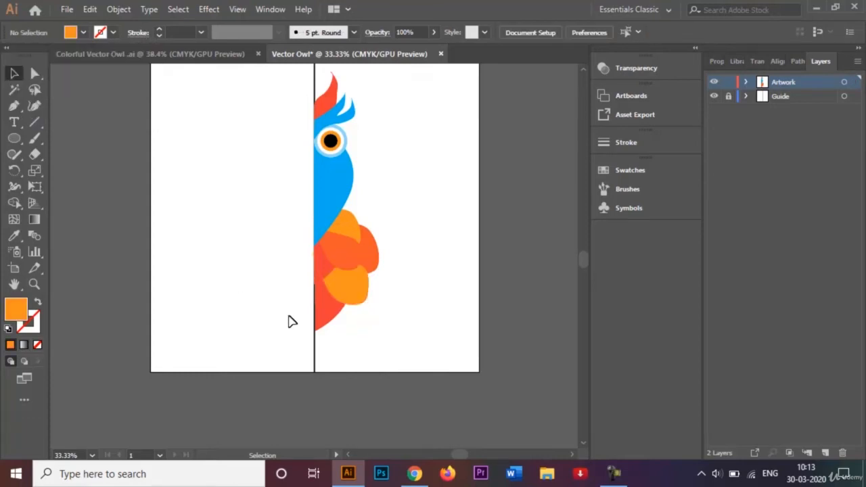
Fill the large central tail feather along the guide with the dark red swatch and deselect it.
click(330, 318)
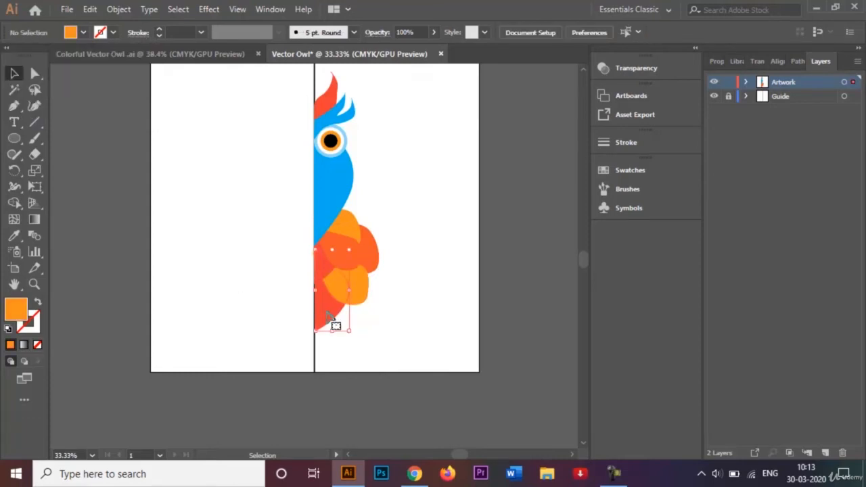
click(83, 33)
click(103, 56)
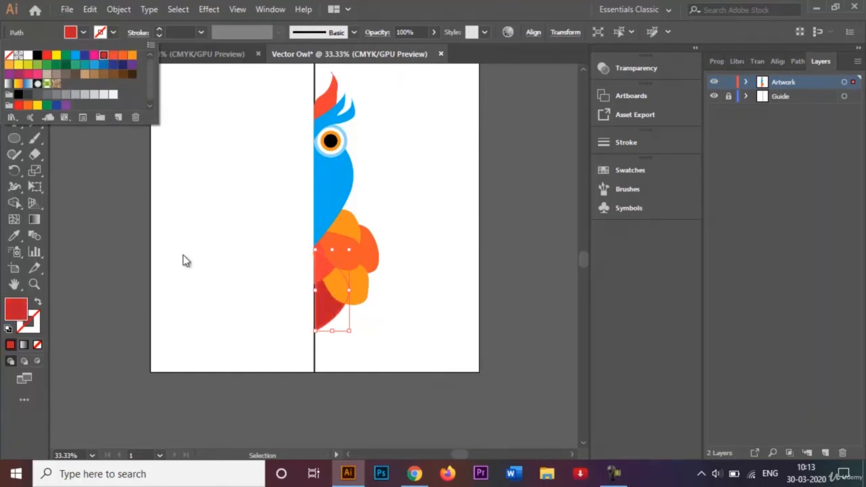
click(203, 274)
click(228, 293)
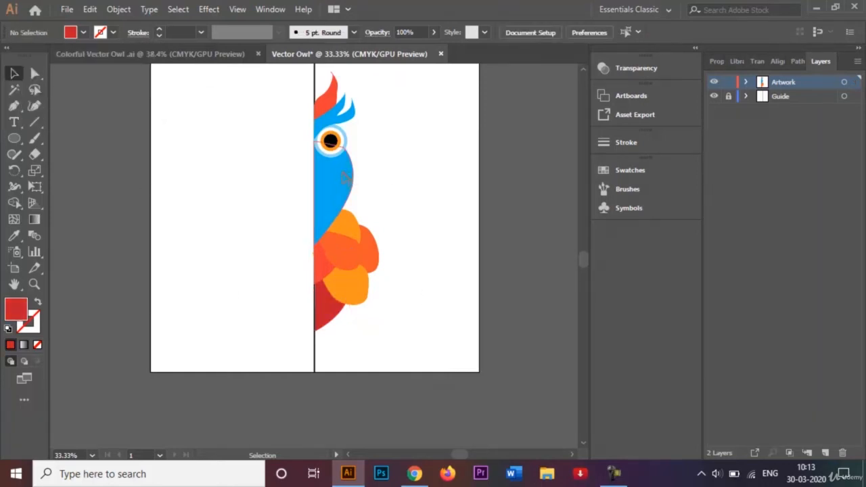
Fill the feathered eyebrow shape above the eye with the dark blue swatch and deselect it.
click(338, 106)
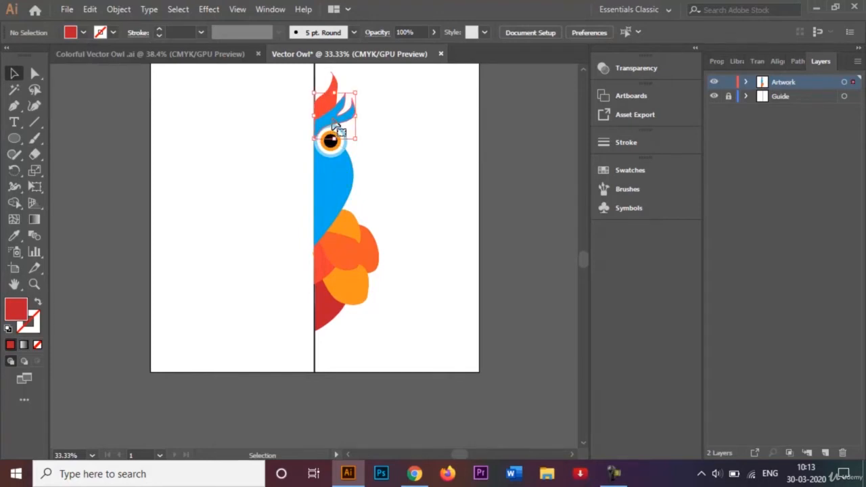
click(81, 33)
click(113, 65)
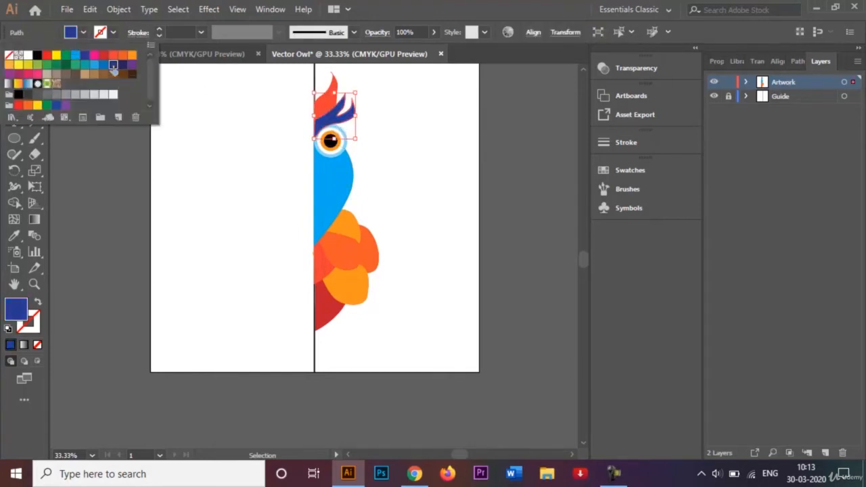
click(215, 197)
click(269, 246)
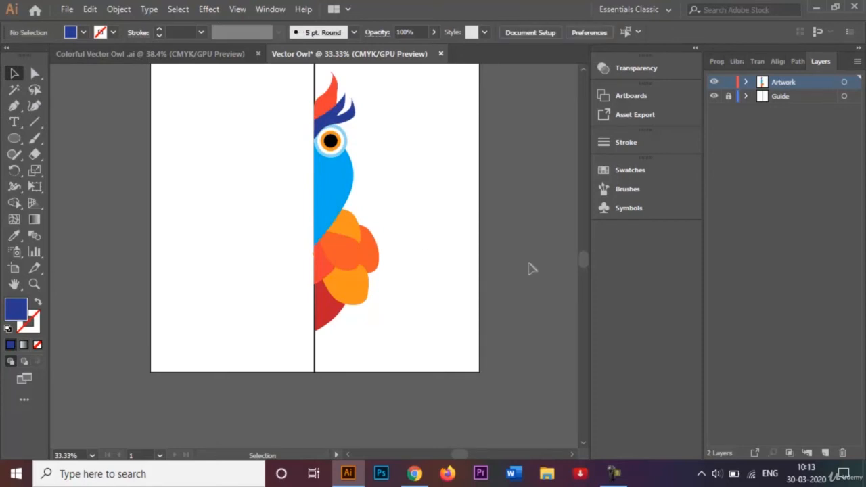
Start a dark blue wing with the Pen tool beside the eye, drawing its curved uppermost feather down to the first inner notch.
click(585, 67)
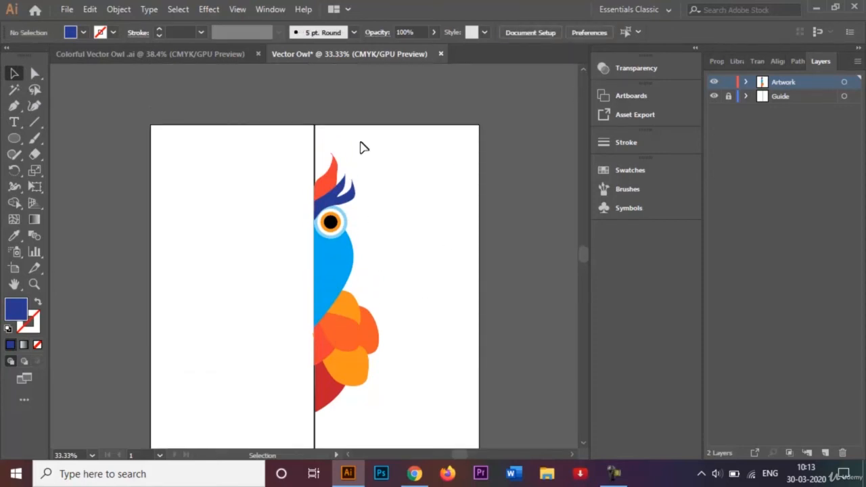
click(13, 106)
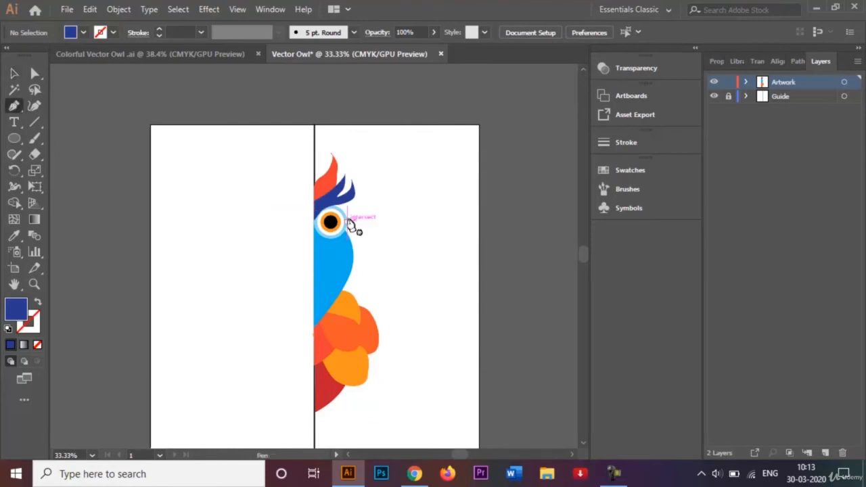
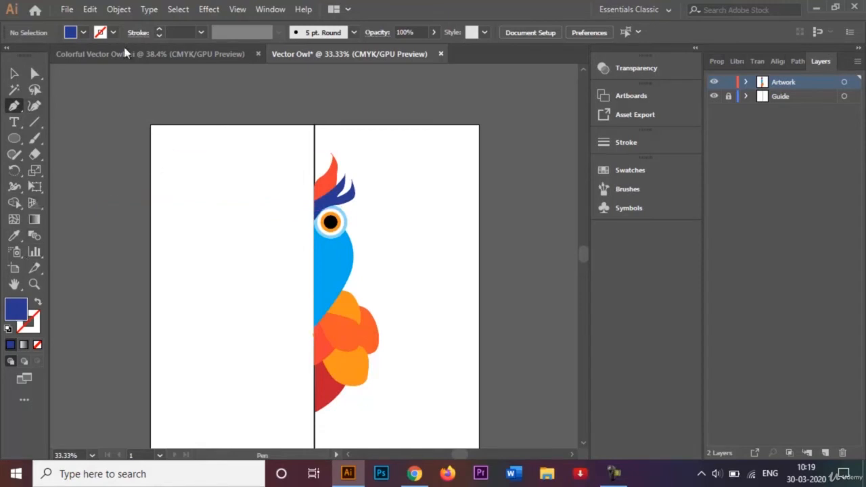
click(345, 232)
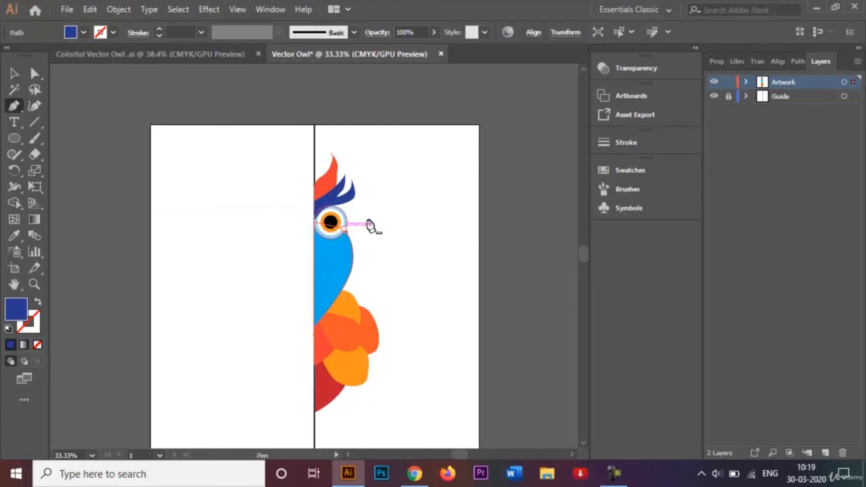
drag(390, 197, 416, 170)
click(418, 145)
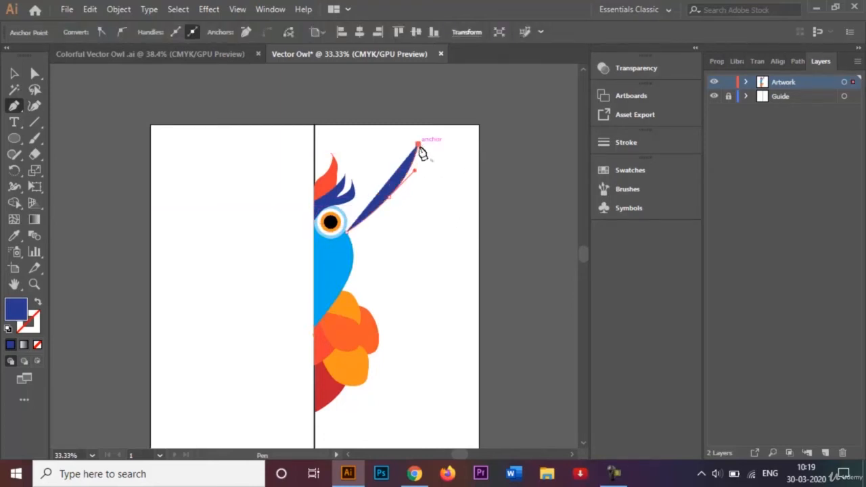
drag(434, 175, 425, 197)
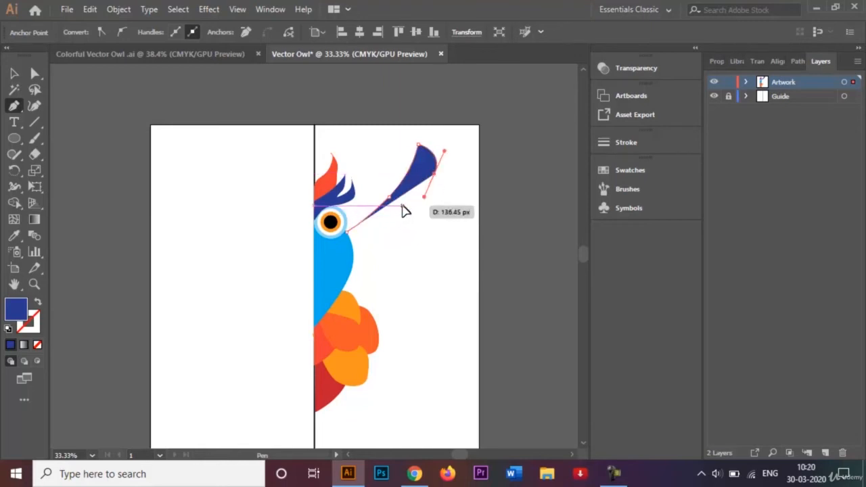
click(402, 205)
Draw the wing's three remaining curved feathers below, bring the outline back along the body, and close it at its starting point beside the eye.
click(447, 183)
drag(447, 184, 449, 172)
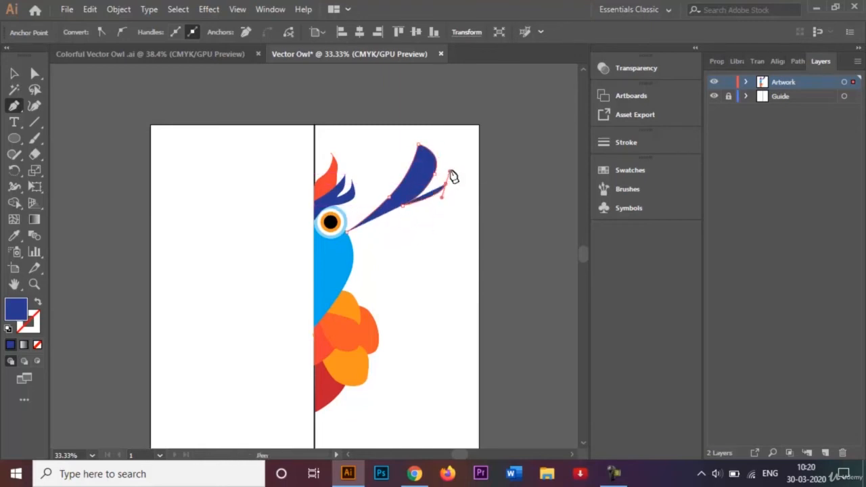
drag(438, 230, 384, 270)
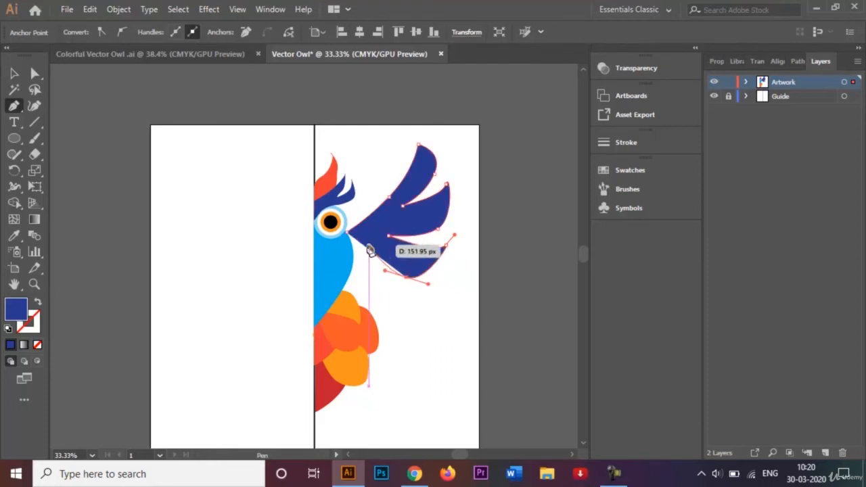
click(365, 257)
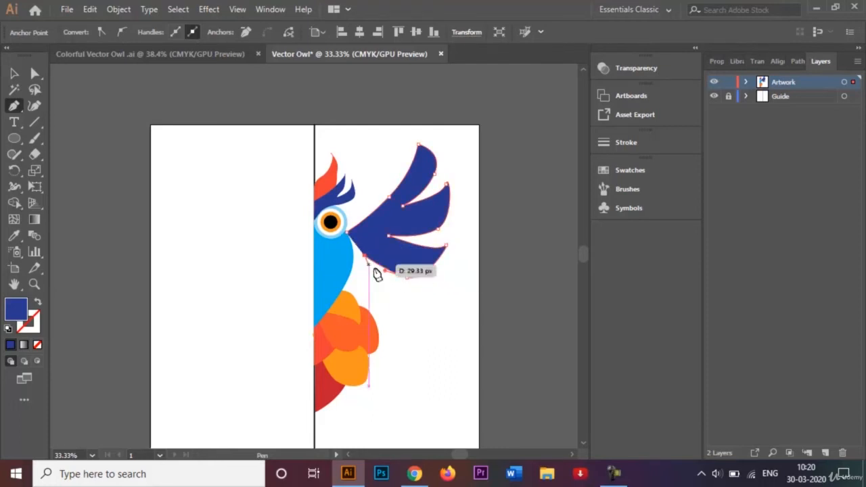
drag(397, 296, 344, 293)
click(337, 285)
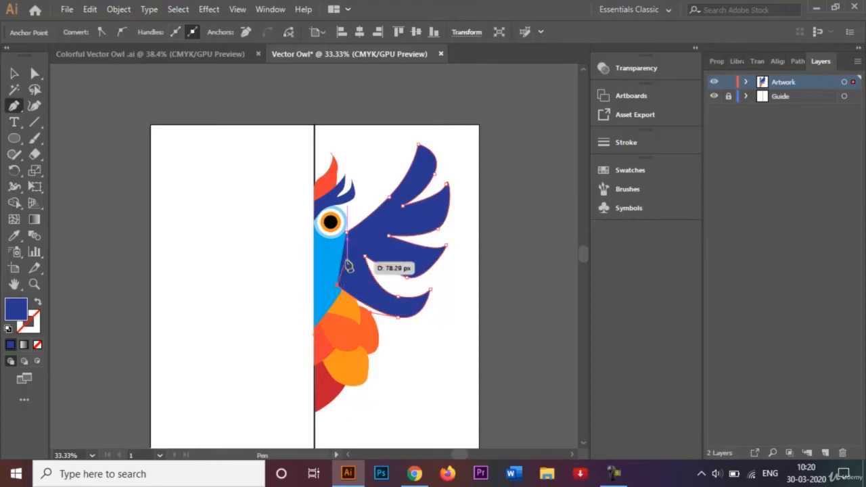
drag(345, 232, 347, 234)
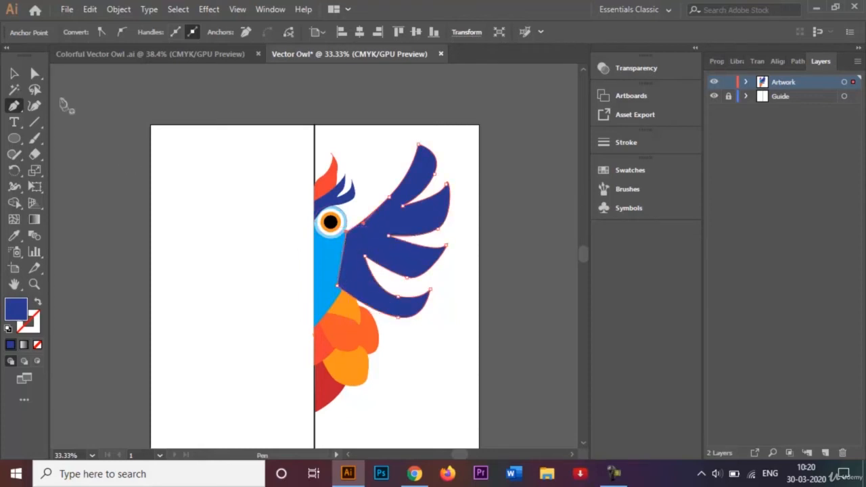
Round the sharp inner notch between the wing's two lowest feathers with the Direct Selection tool.
click(34, 73)
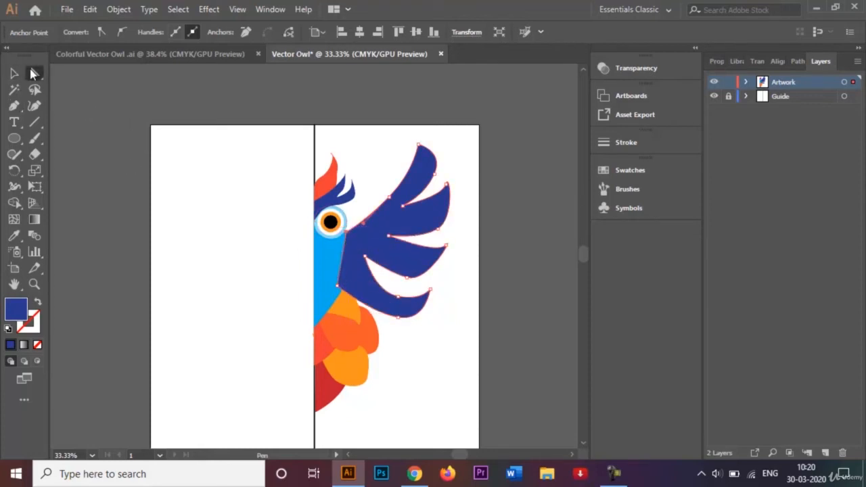
click(365, 259)
click(365, 257)
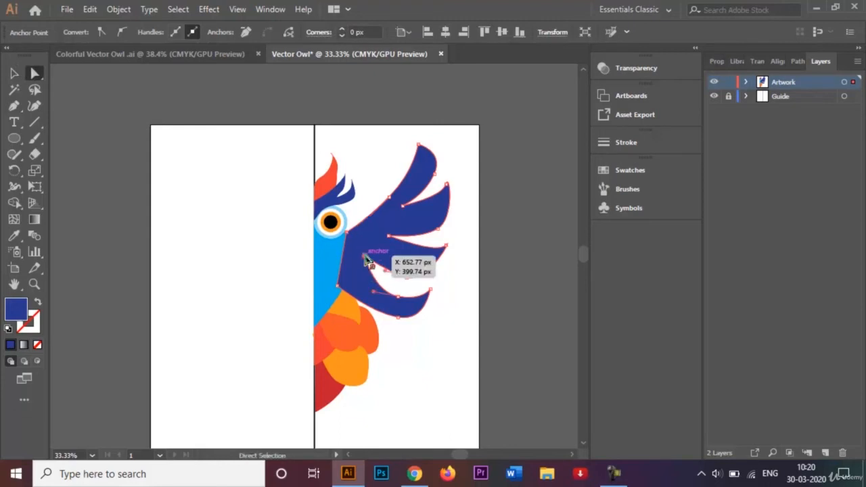
drag(366, 259, 383, 280)
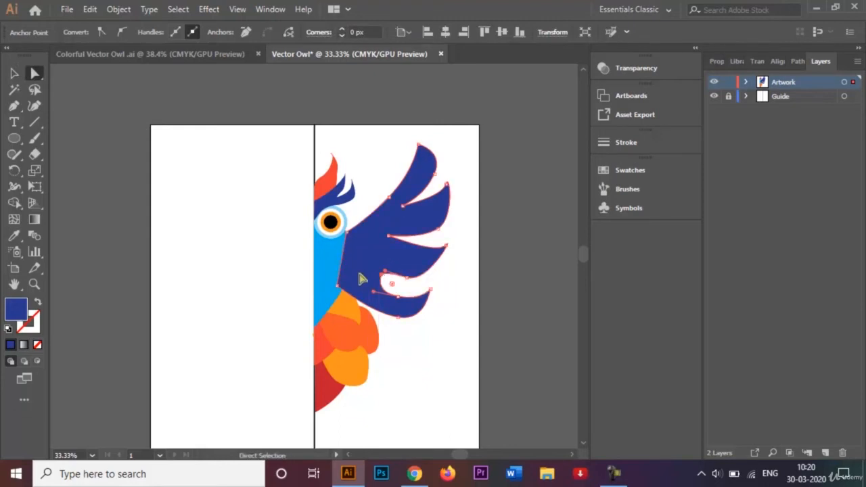
Shift the wing's middle inner notch outward towards the feather tips and tighten the lowest notch's rounding to about 31 px.
click(390, 237)
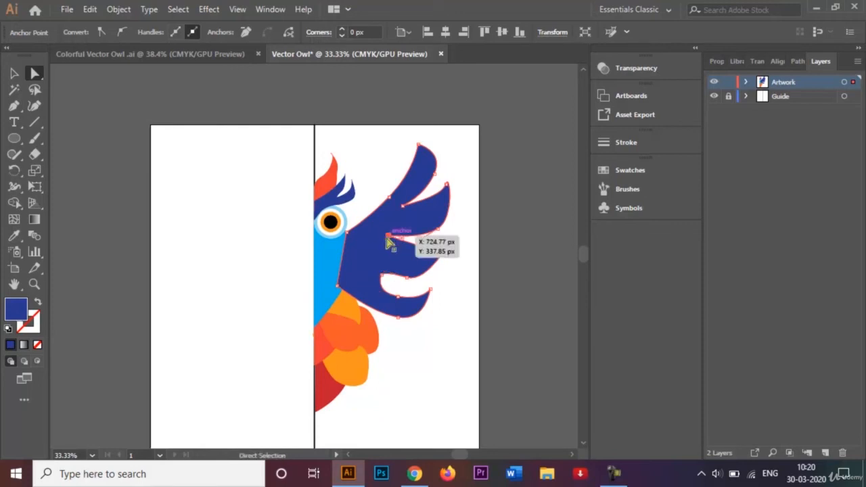
drag(395, 237, 418, 242)
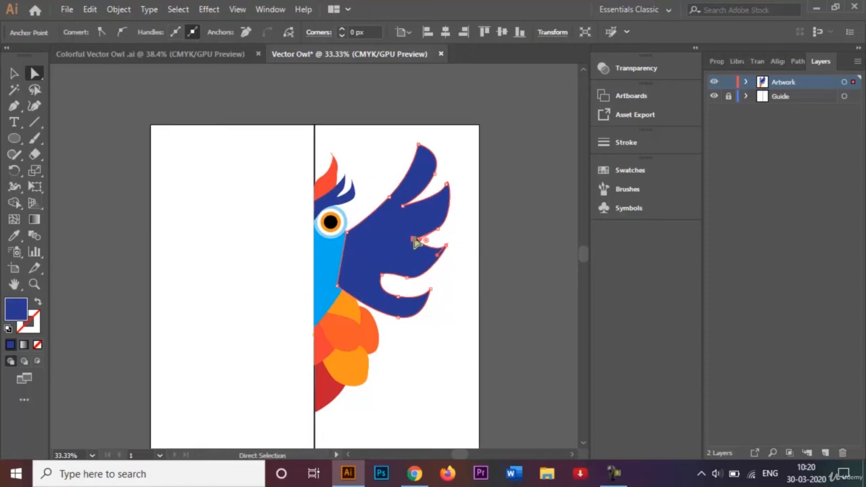
click(383, 276)
drag(396, 290, 433, 305)
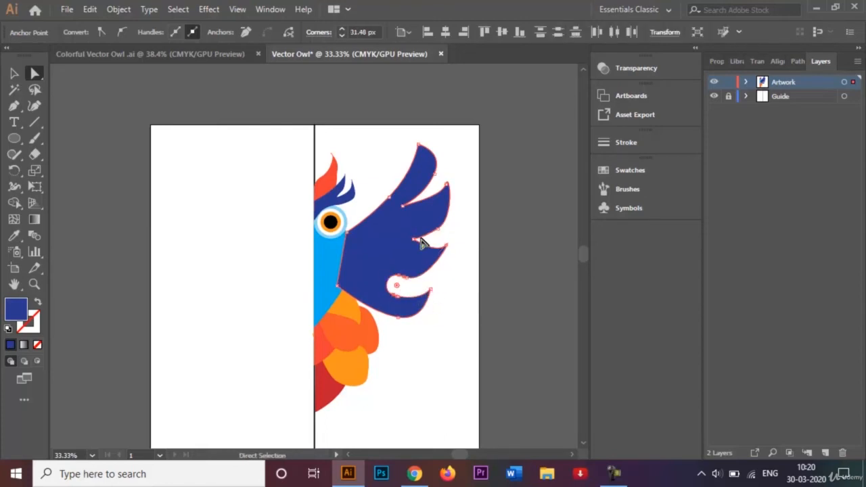
Round the wing's uppermost inner notch to about 15 px and its middle notch to about 27 px.
click(403, 205)
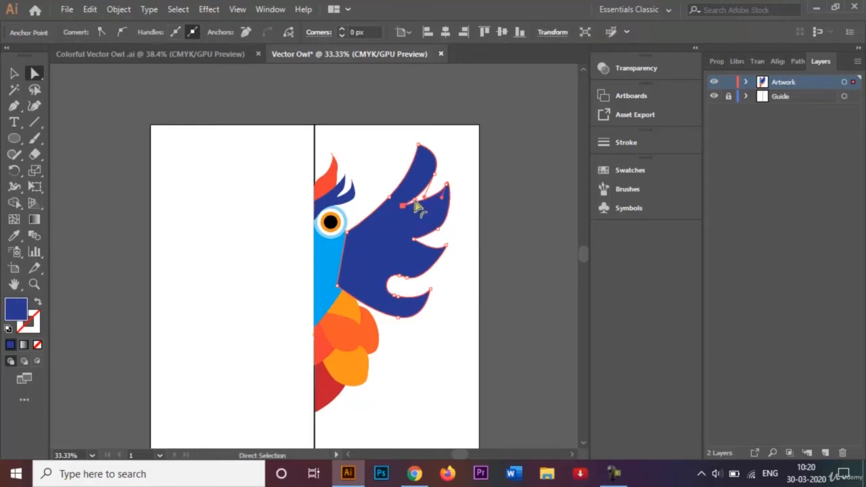
drag(418, 208, 435, 203)
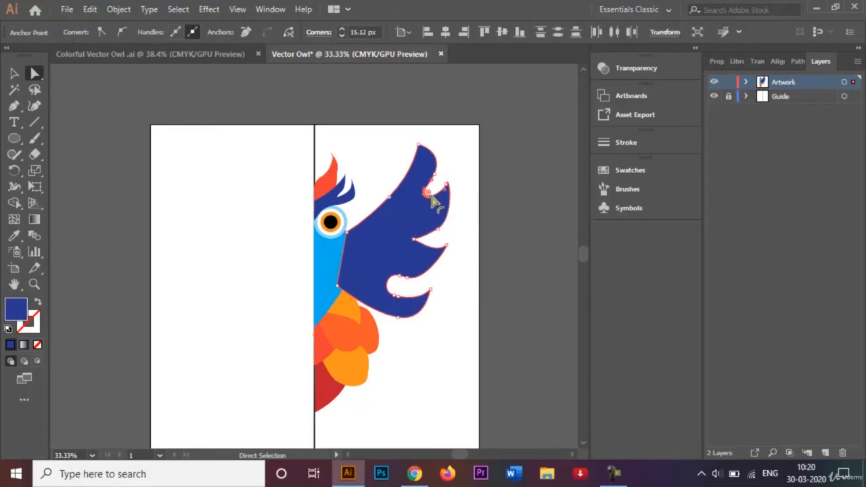
click(416, 240)
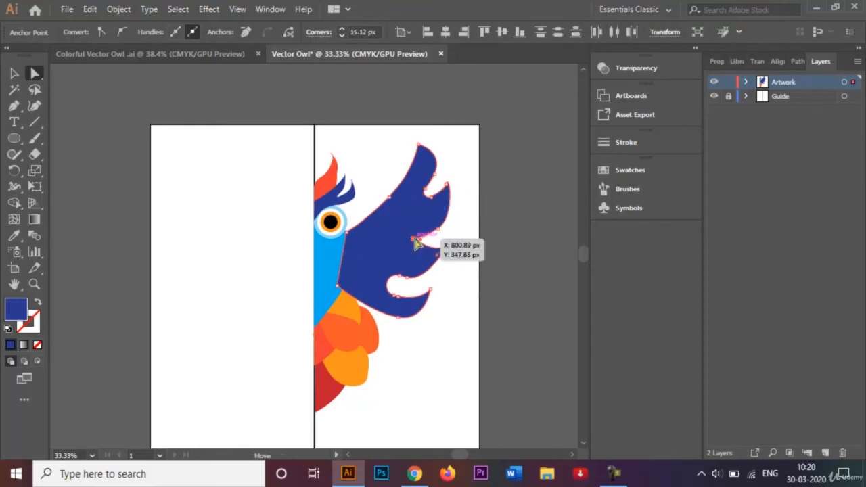
drag(429, 247, 438, 248)
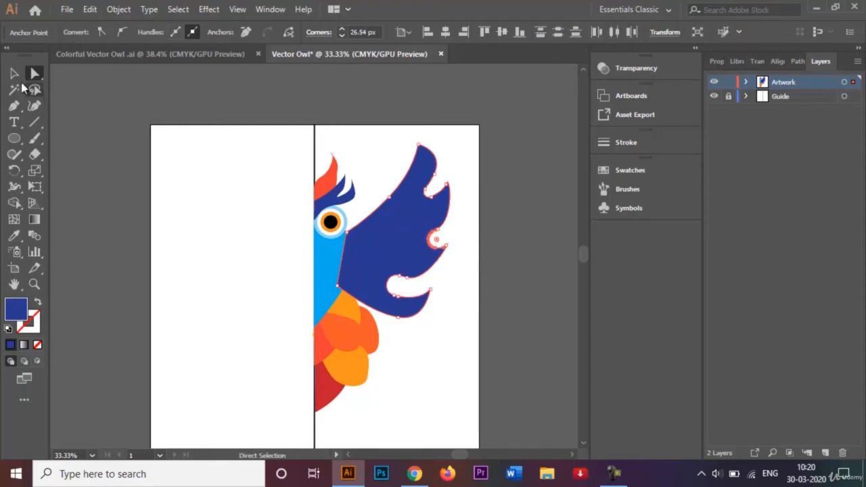
Try sending the dark blue wing behind the light blue body, and undo the rearrangement.
click(14, 73)
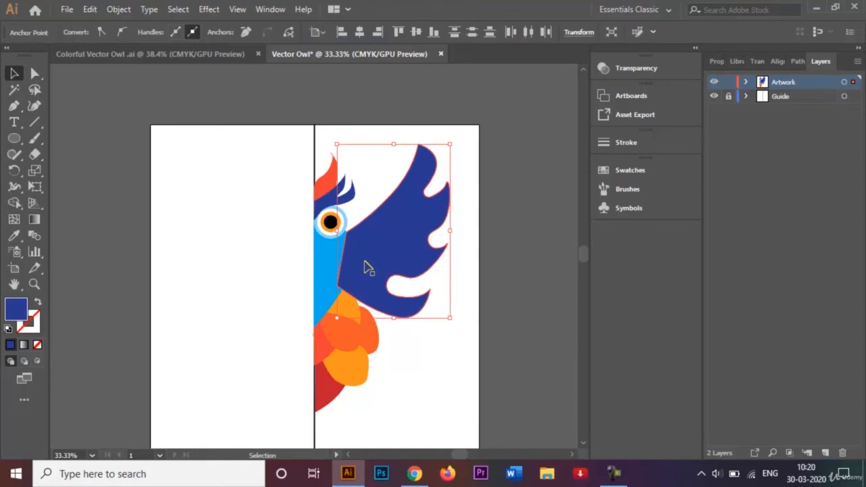
right_click(364, 262)
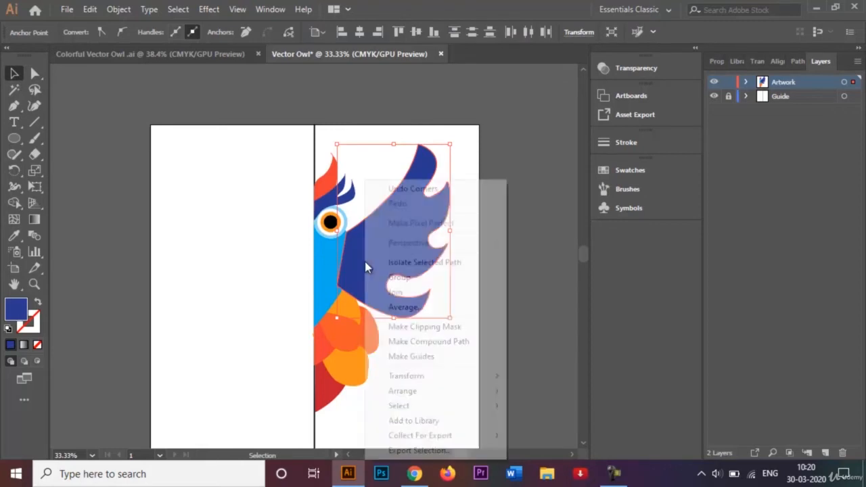
mouse_move(455, 392)
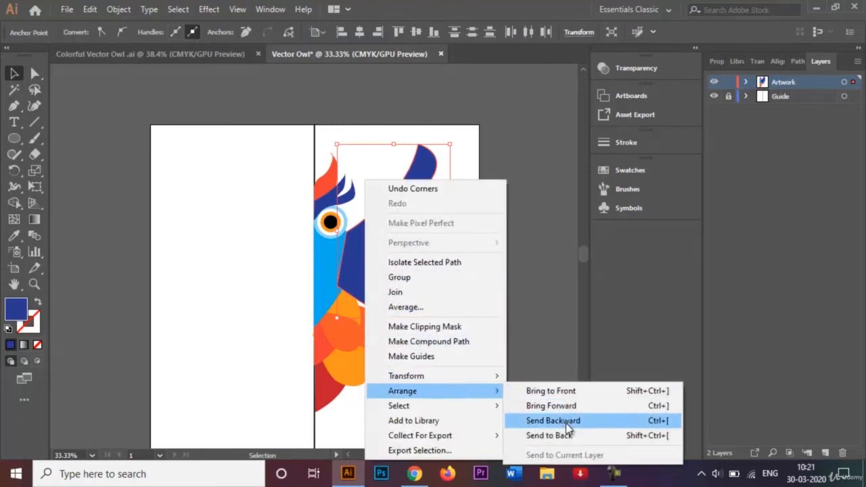
click(575, 437)
click(482, 310)
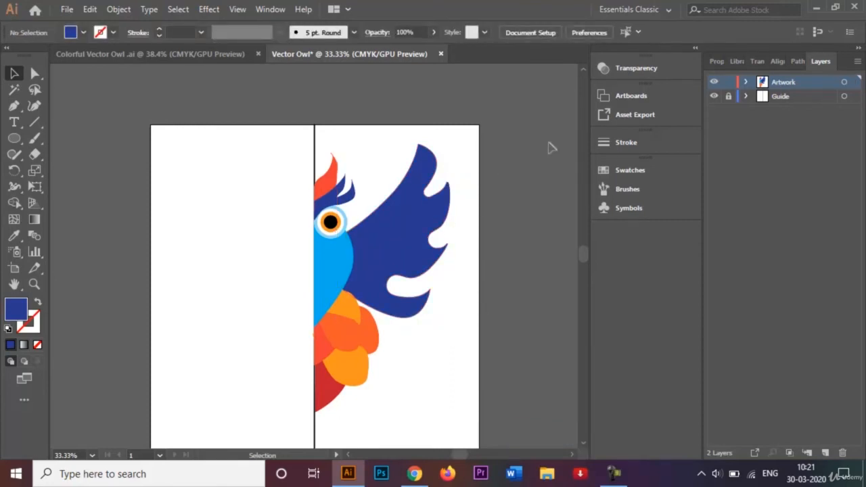
right_click(322, 148)
click(330, 151)
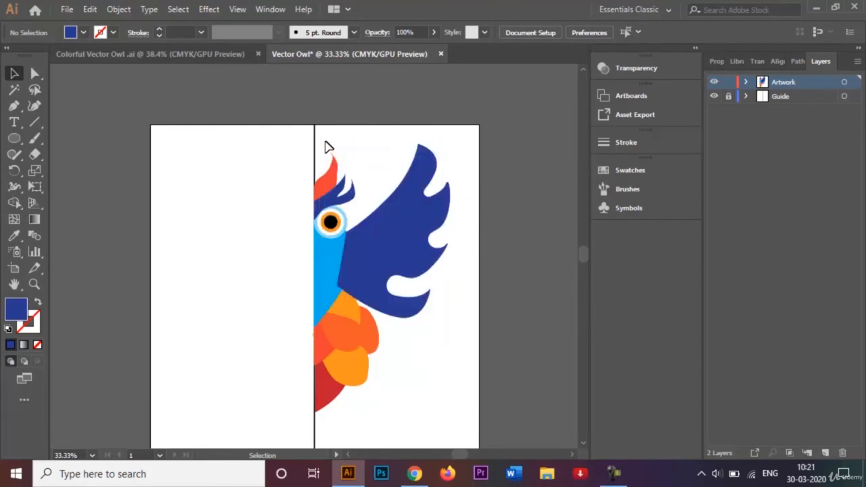
Send the dark blue wing to the back of the artwork, behind the light blue body, and deselect it.
right_click(368, 243)
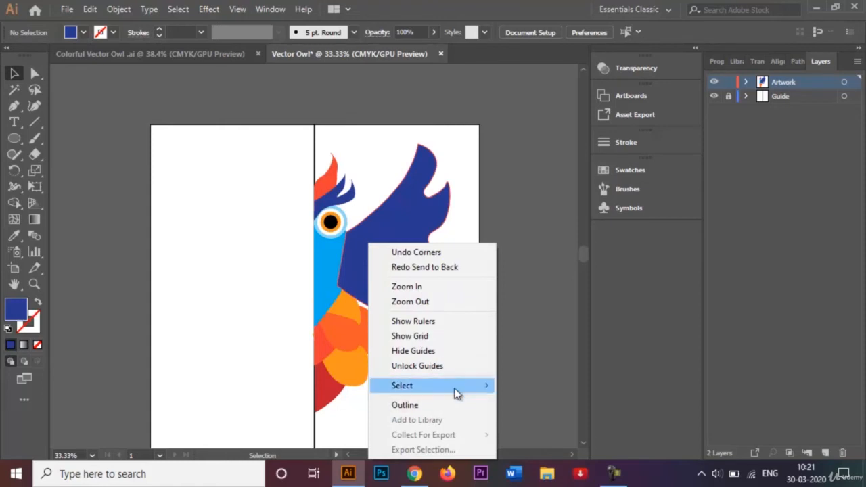
click(367, 251)
right_click(368, 251)
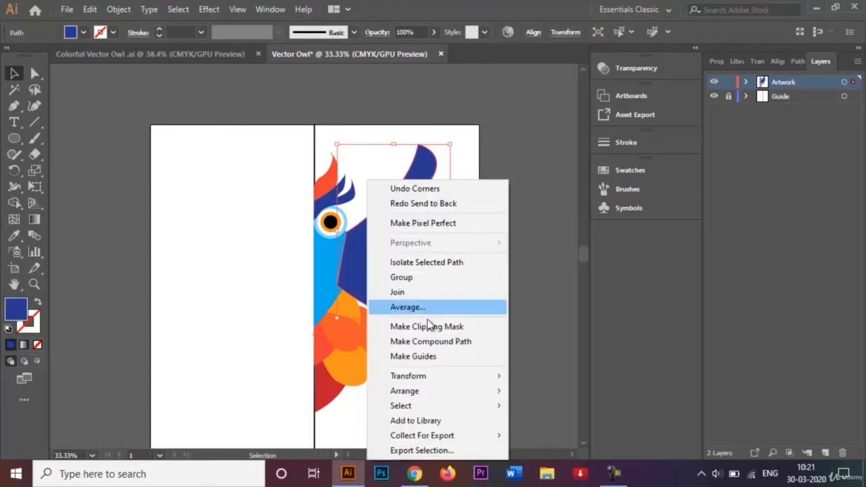
mouse_move(483, 394)
click(555, 437)
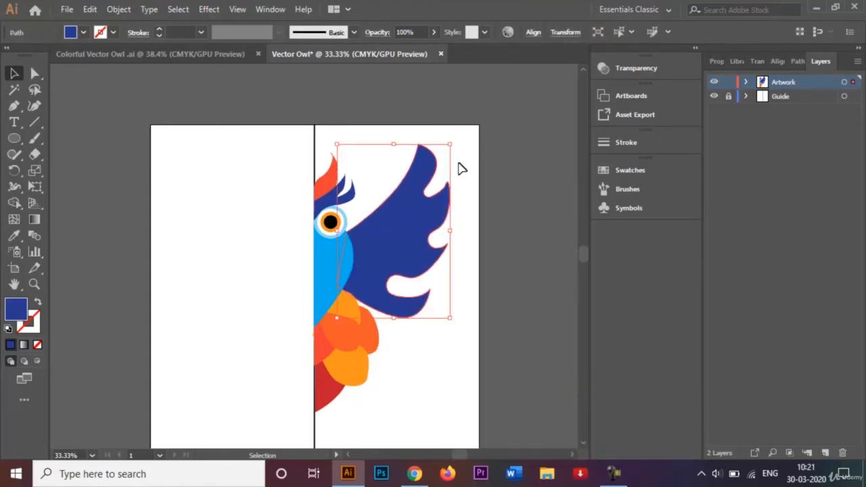
click(408, 128)
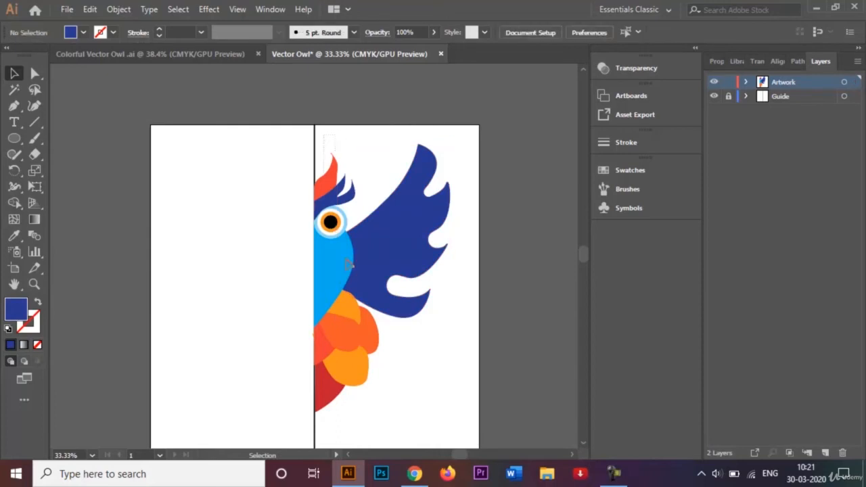
Select the complete half owl and create a reflected copy of it across the vertical axis.
drag(434, 426, 448, 422)
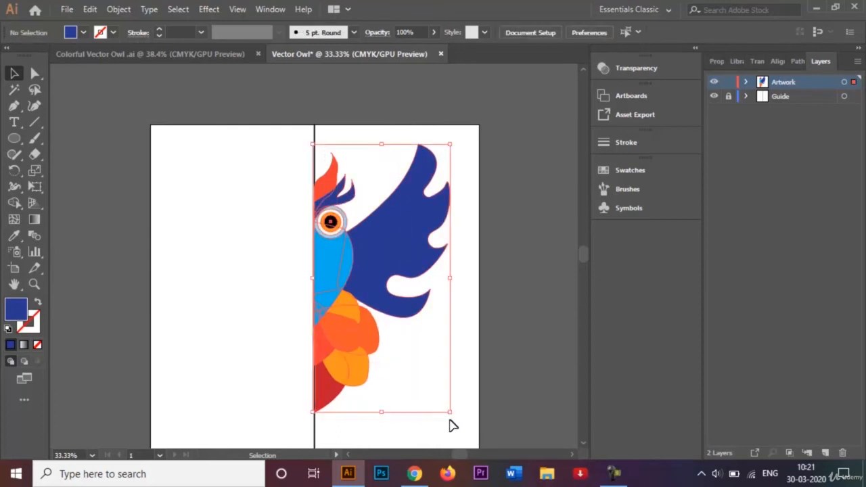
right_click(397, 298)
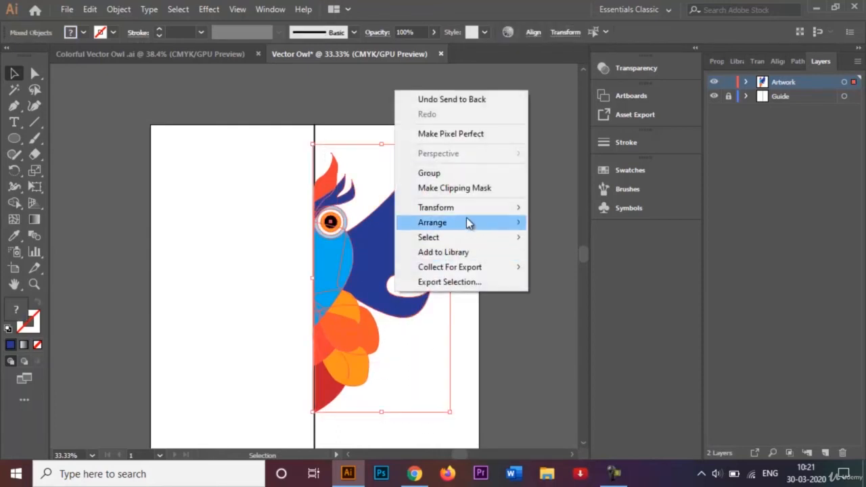
mouse_move(498, 214)
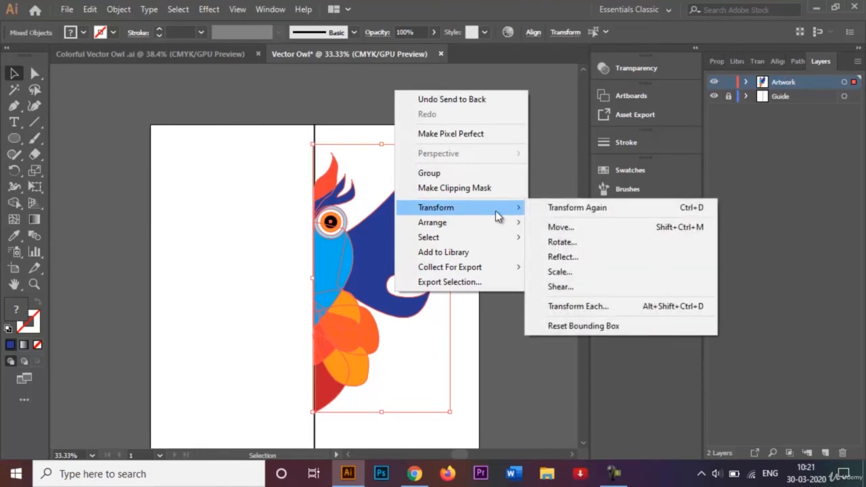
click(573, 256)
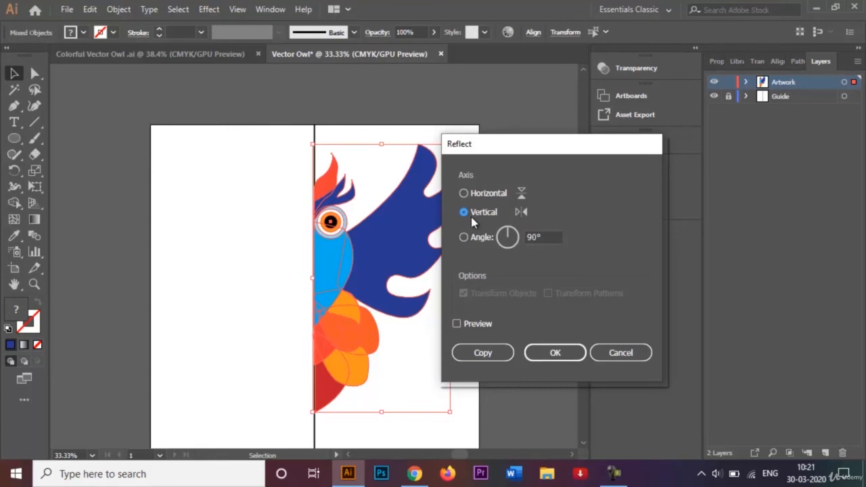
click(482, 353)
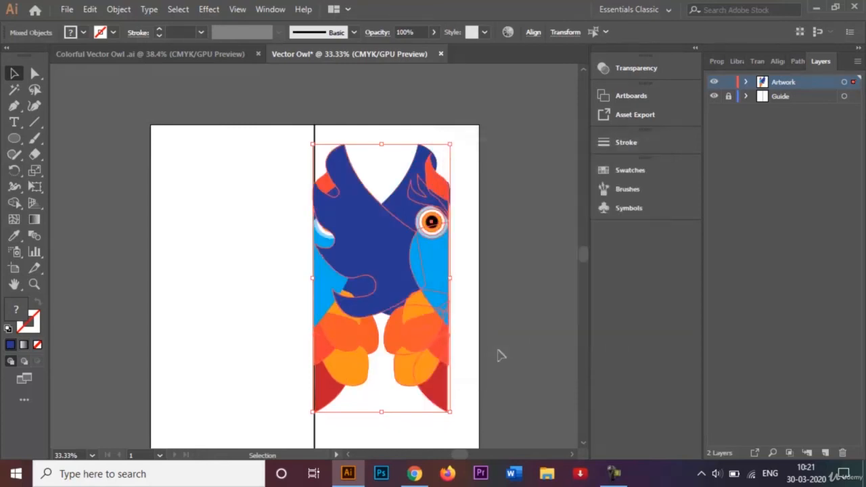
Move the reflected half across the centre guide and nudge it against the original half to close the gap, then deselect it.
drag(453, 271, 300, 265)
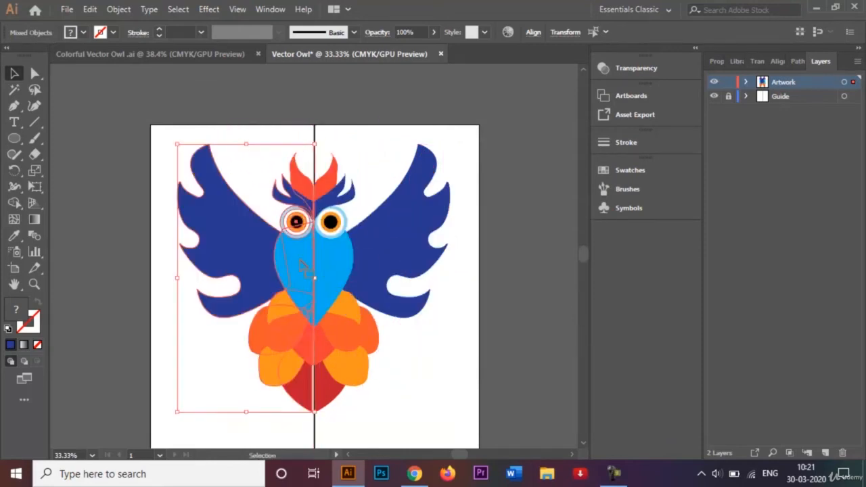
click(233, 157)
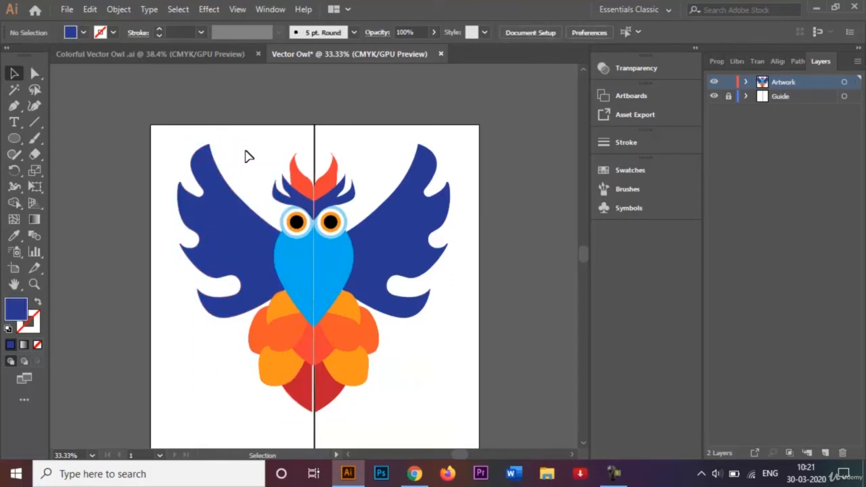
drag(295, 392, 314, 457)
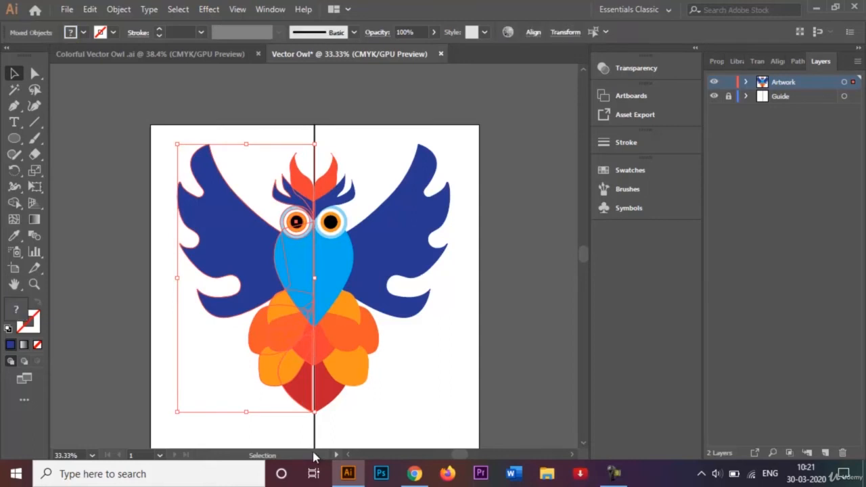
key(Right)
key(Right)
key(Right)
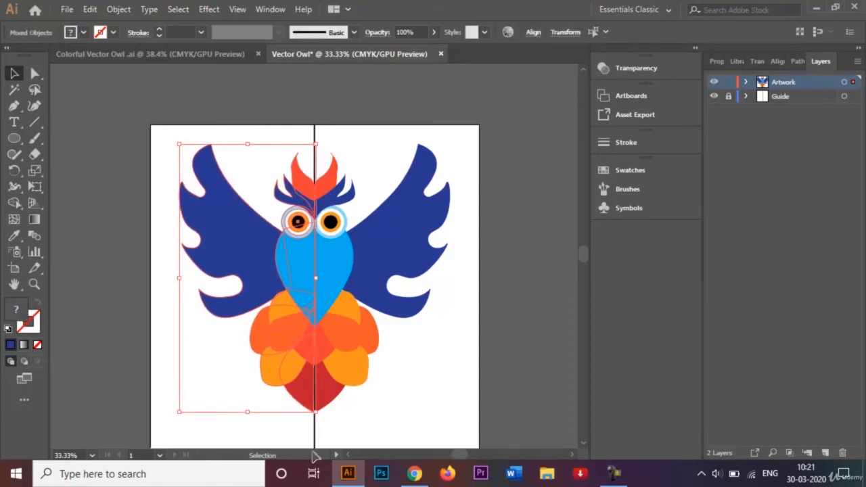
key(Right)
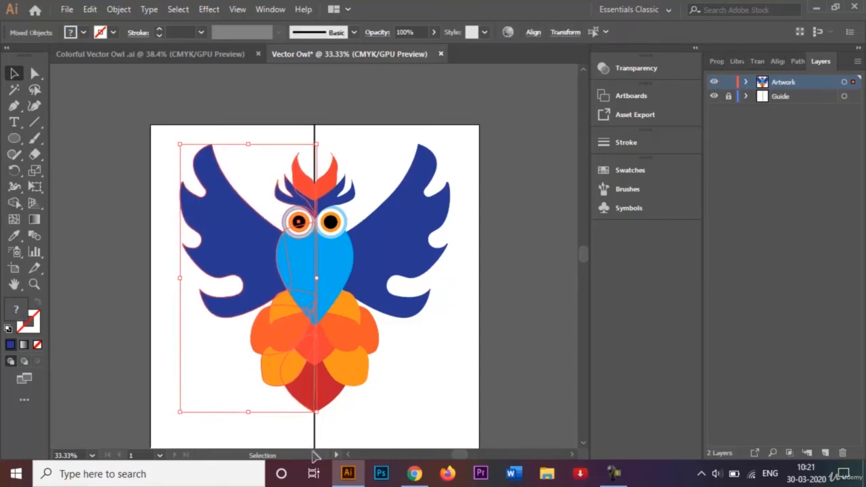
click(408, 425)
Nudge the reflected dark blue eyebrow slightly upward to line it up with the original eyebrow at the centre.
key(ctrl+equal)
key(ctrl+equal)
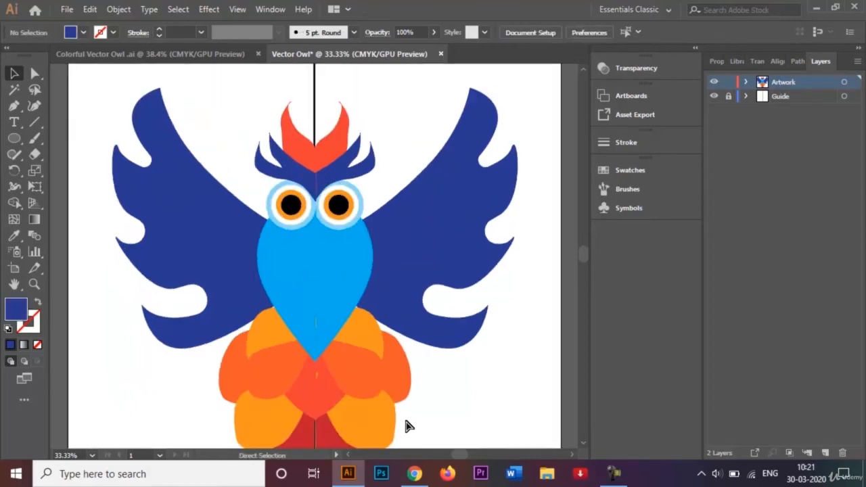
click(303, 155)
key(ctrl+equal)
key(ctrl+equal)
key(ctrl+equal)
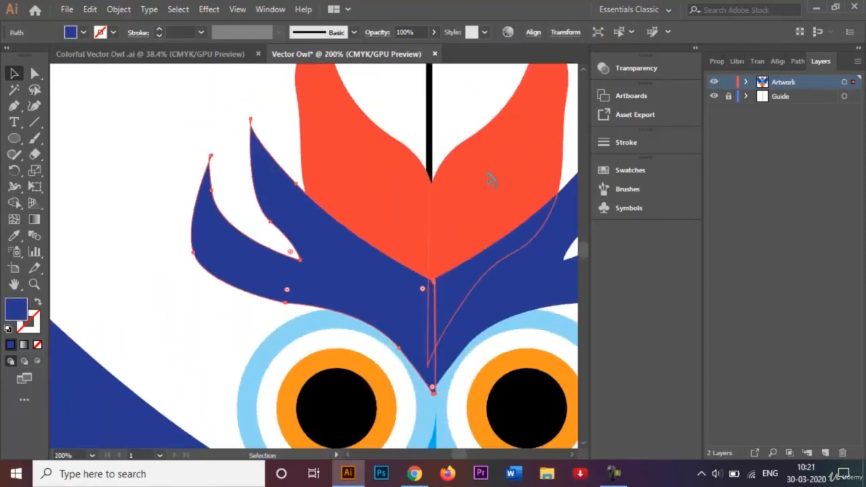
key(Up)
key(Up)
key(Up)
key(Up)
key(Up)
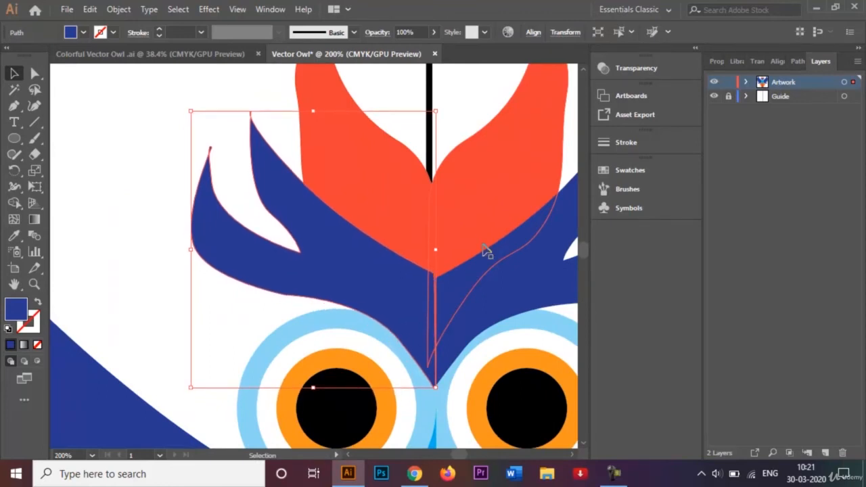
key(Down)
key(Down)
key(Down)
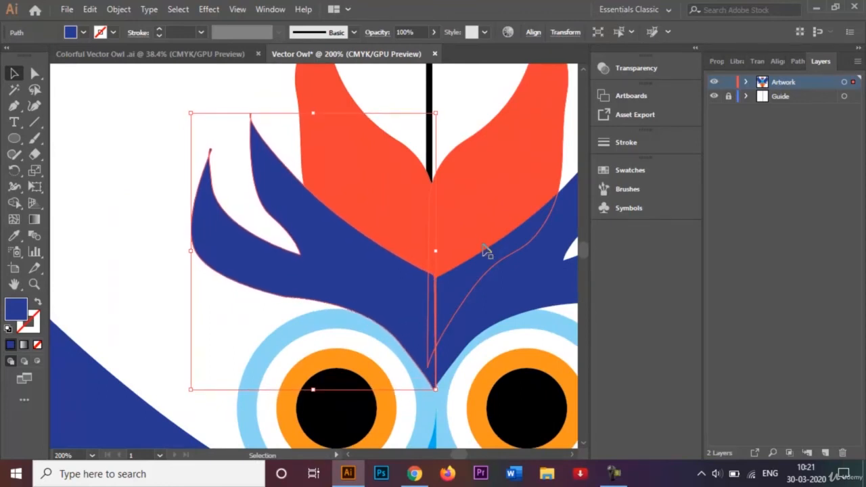
key(Up)
Nudge the reflected red-orange crest feather slightly outward so it meets the original crest at the centre, and deselect it.
drag(485, 252, 398, 191)
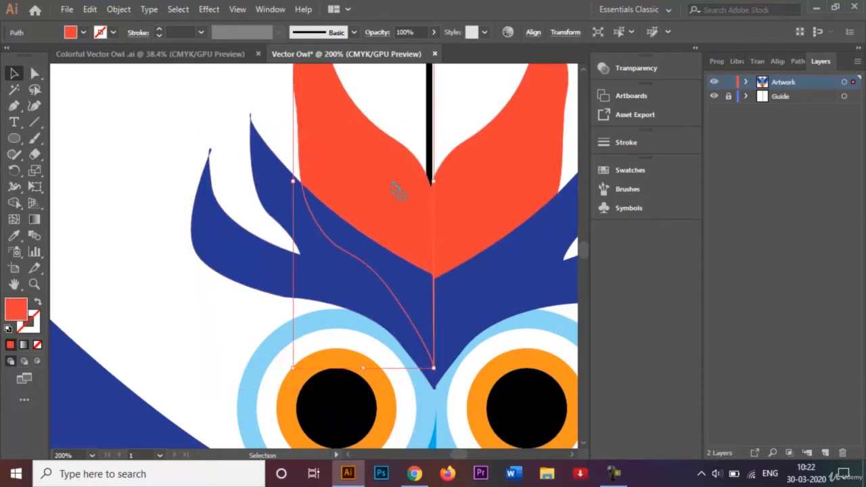
key(Left)
key(Left)
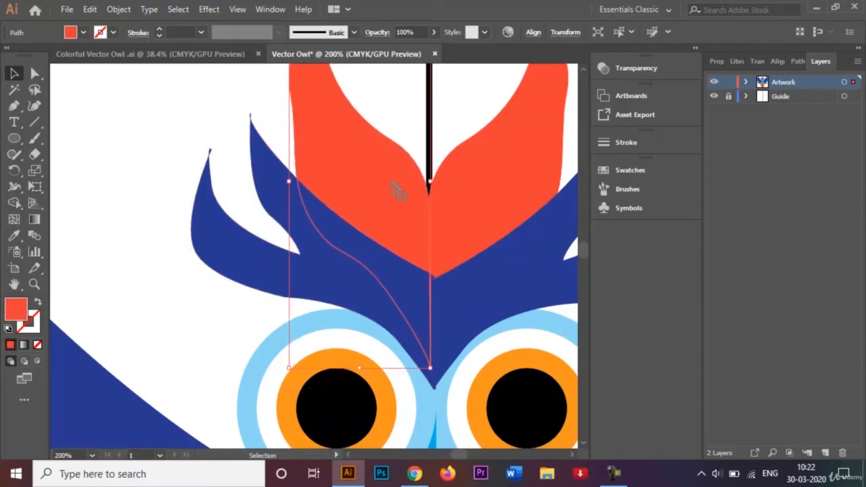
key(Right)
click(164, 182)
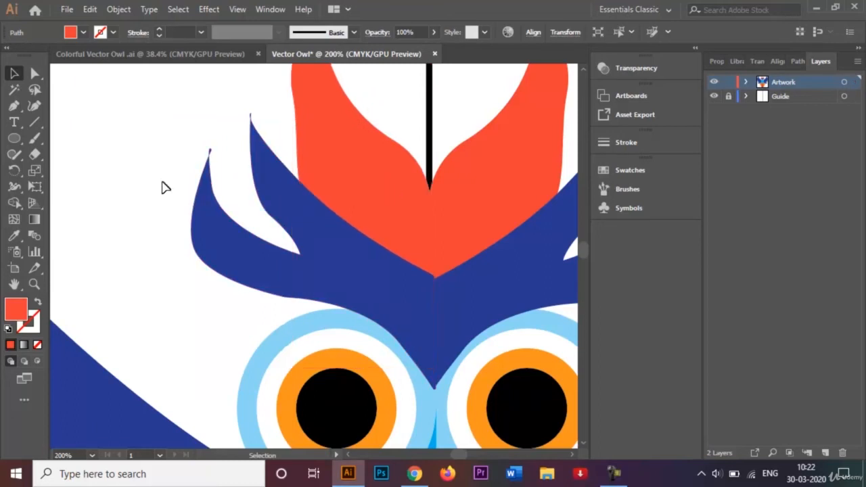
Nudge the reflected dark blue eyebrow slightly down so its upper inner corner matches the original eyebrow.
click(416, 308)
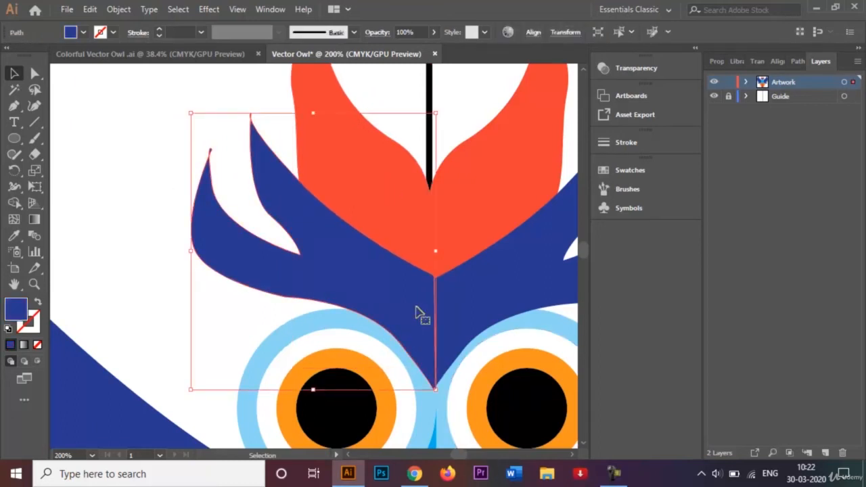
key(Down)
key(Down)
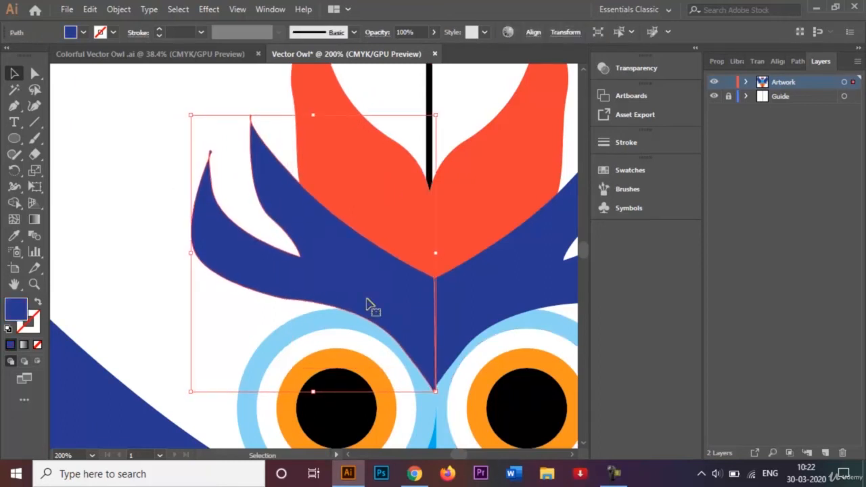
Deselect the original eyebrow and pull the reflected dark blue eyebrow's lower inner corner point slightly towards the original tip.
right_click(225, 320)
click(174, 315)
click(174, 314)
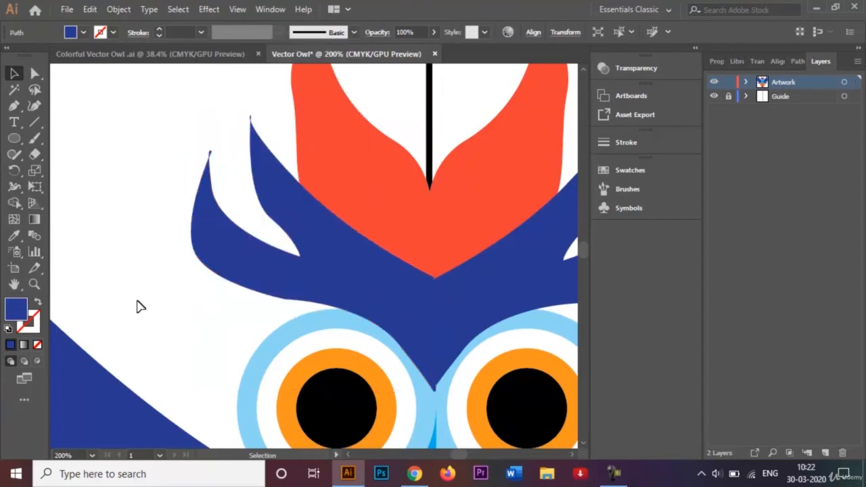
click(451, 348)
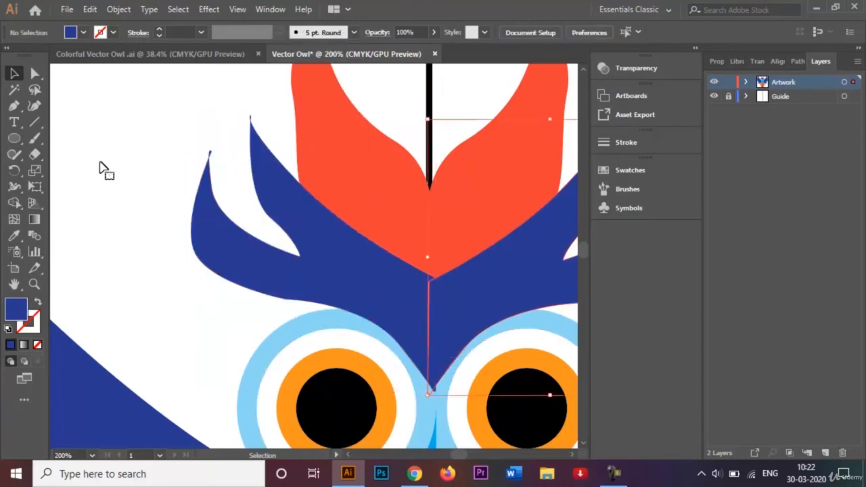
click(34, 74)
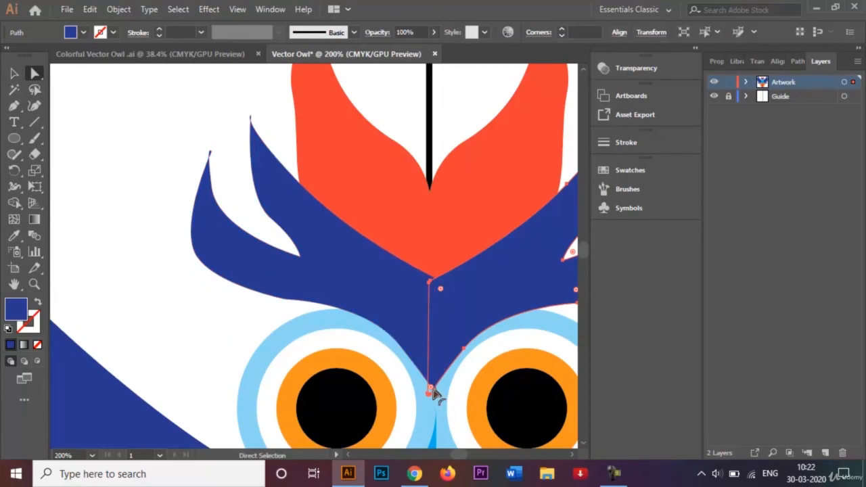
drag(432, 388, 436, 387)
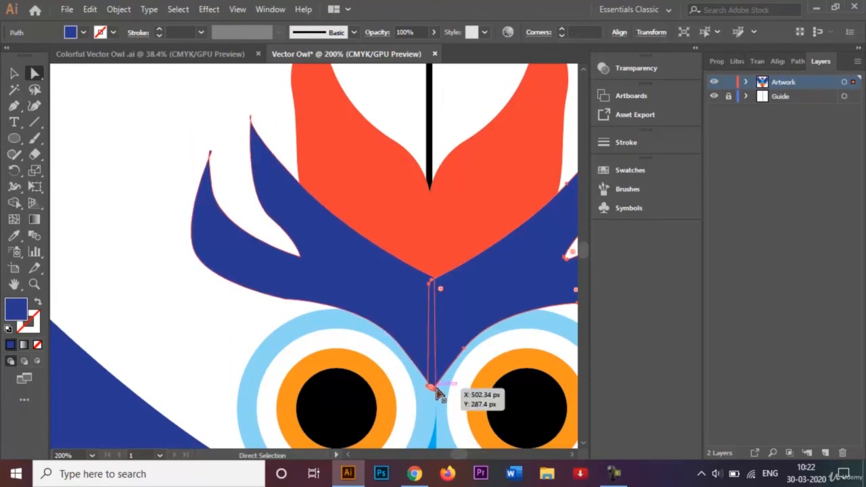
Move the reflected eyebrow's upper inner corner anchor points up to meet the original eyebrow's corner below the red-orange crest.
key(ctrl+equal)
key(ctrl+equal)
key(ctrl+equal)
key(ctrl+equal)
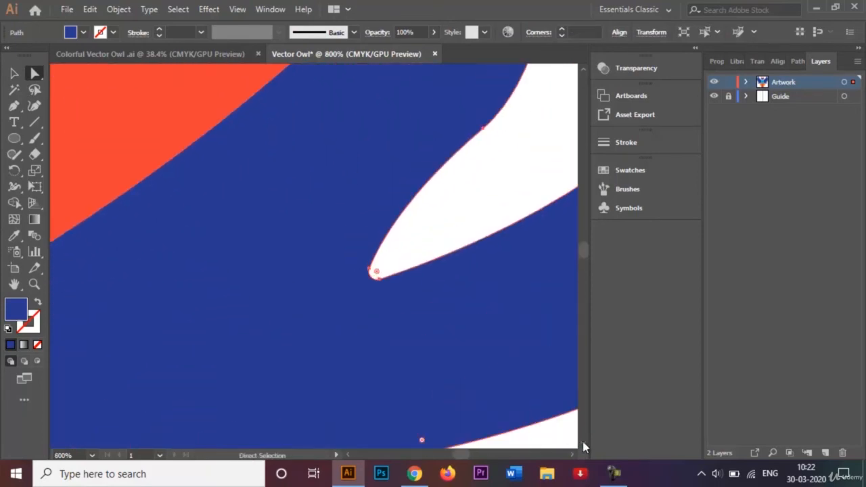
scroll(583, 444, down, 1)
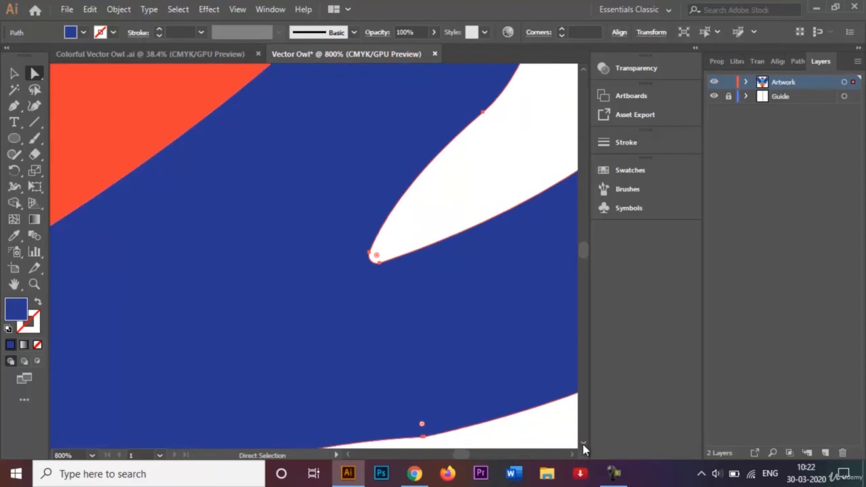
scroll(582, 444, down, 5)
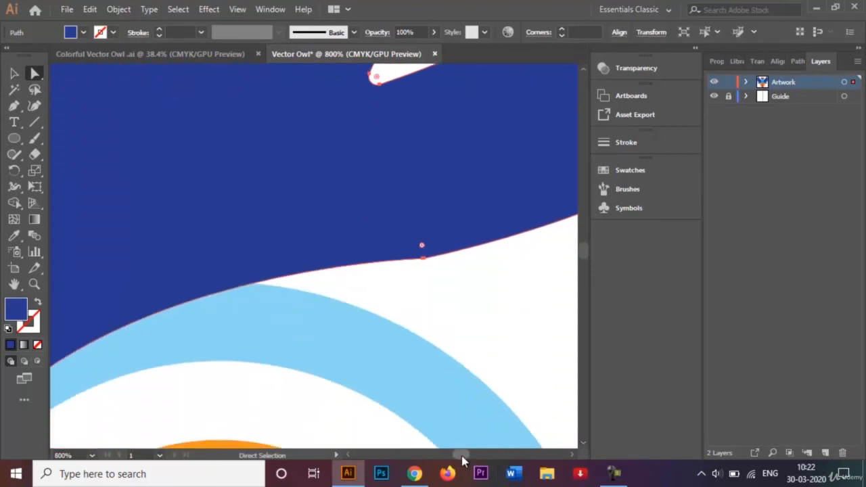
drag(462, 457, 461, 457)
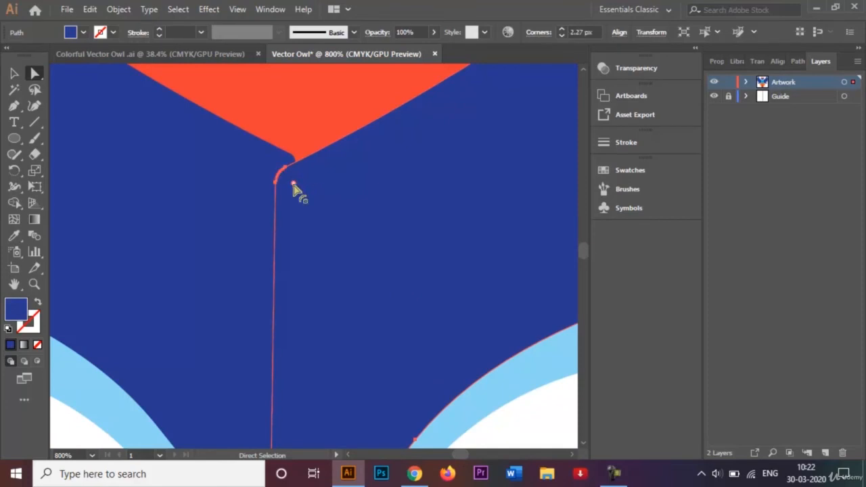
drag(294, 184, 298, 170)
shift+click(275, 183)
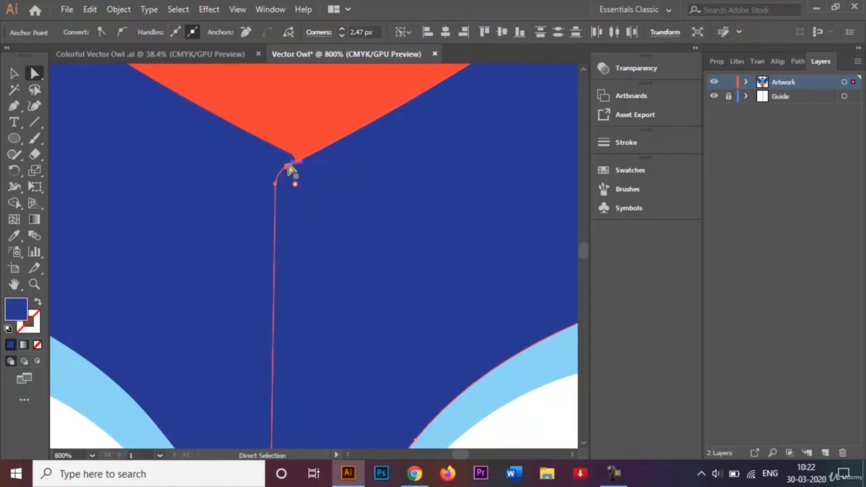
drag(286, 167, 303, 152)
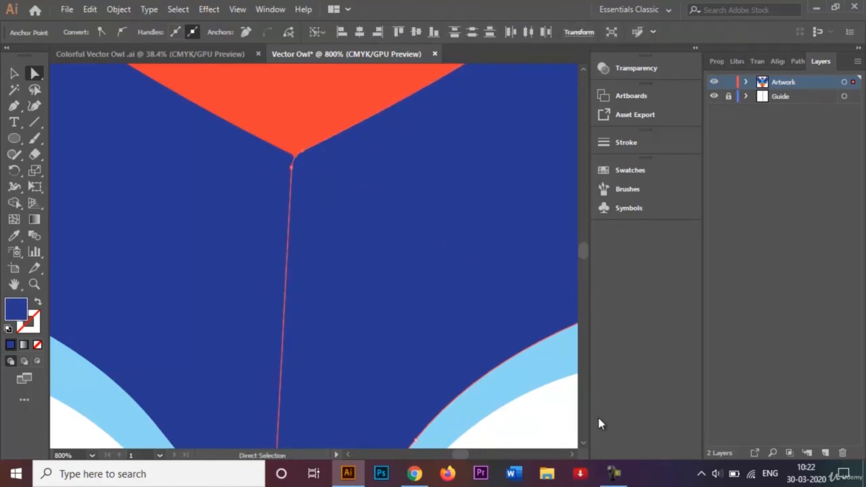
Move the anchor points at the reflected eyebrow's lower tip onto the original tip between the eyes, and clear the selection.
scroll(585, 447, down, 10)
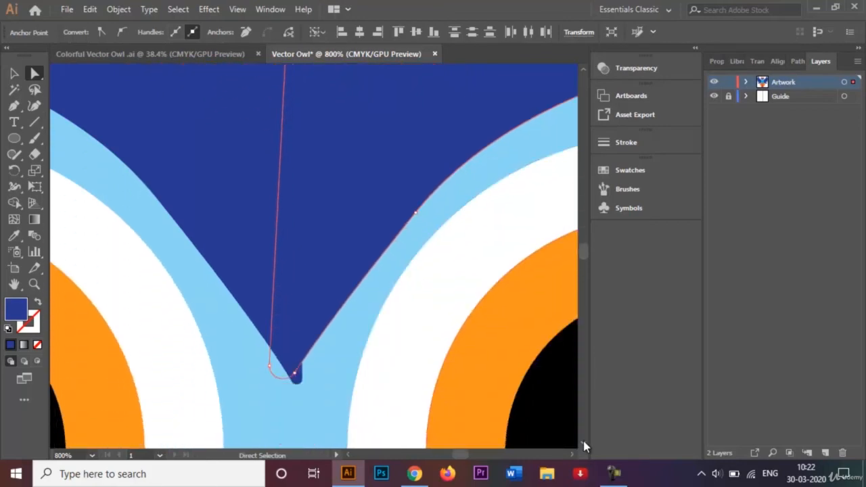
drag(287, 329, 310, 332)
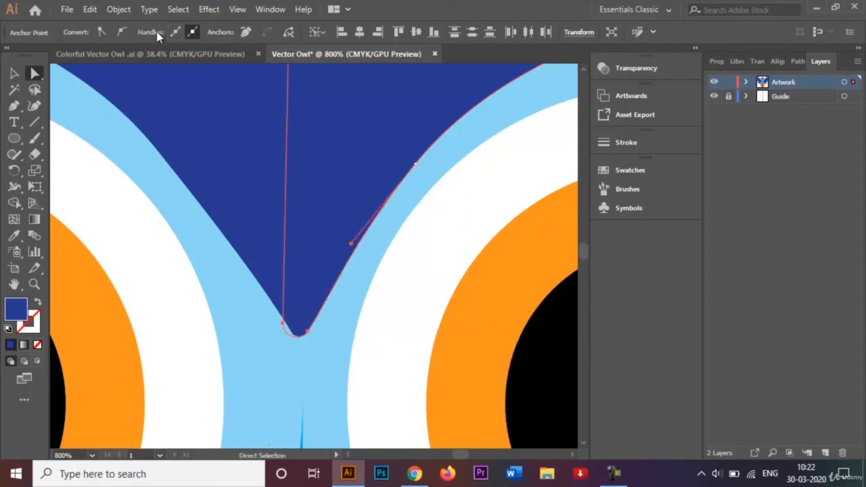
click(13, 73)
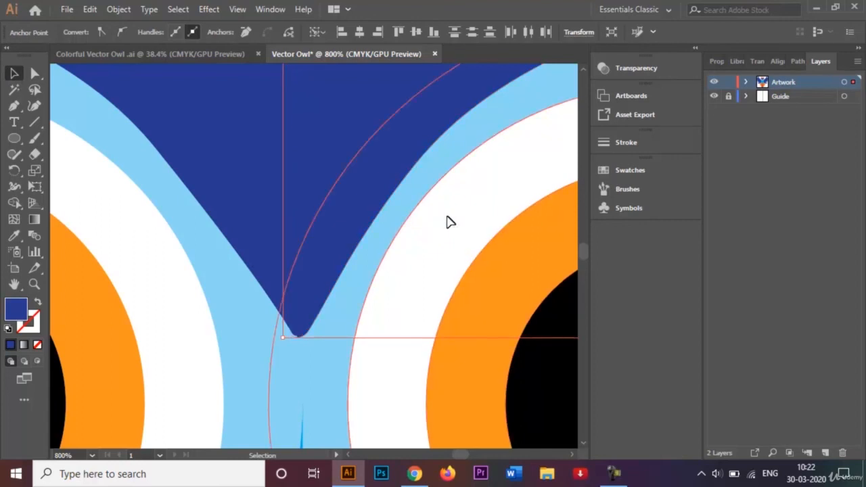
click(447, 221)
key(ctrl+minus)
key(ctrl+minus)
key(ctrl+minus)
key(ctrl+minus)
key(ctrl+minus)
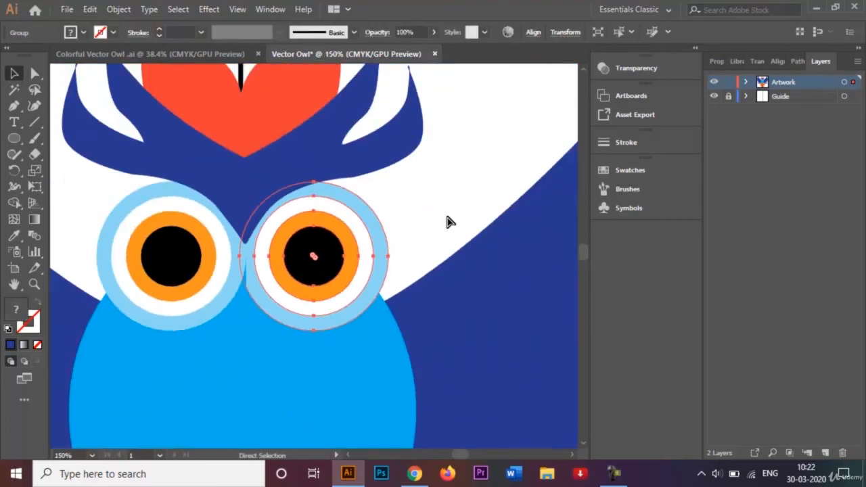
key(ctrl+minus)
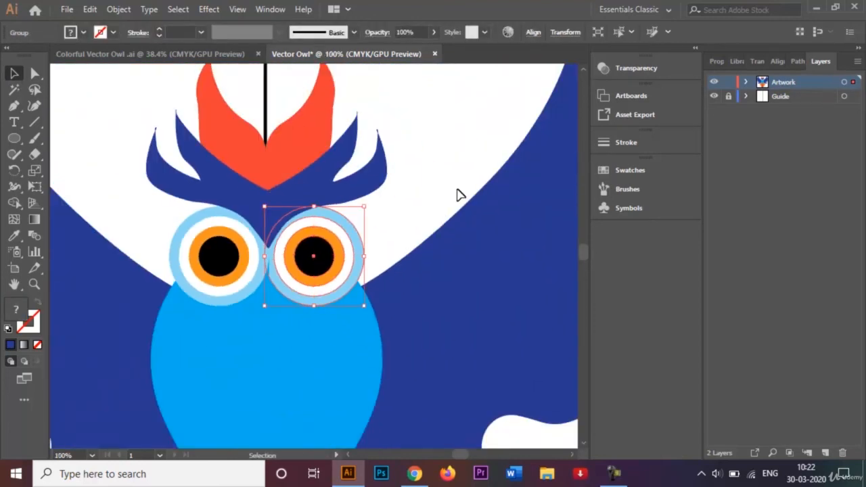
click(458, 194)
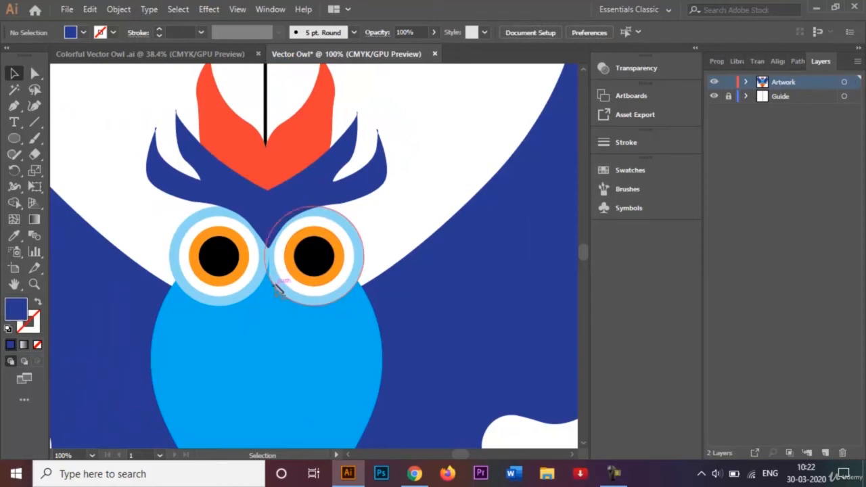
Bring the reflected eye group forward in the stacking order and deselect it.
click(284, 293)
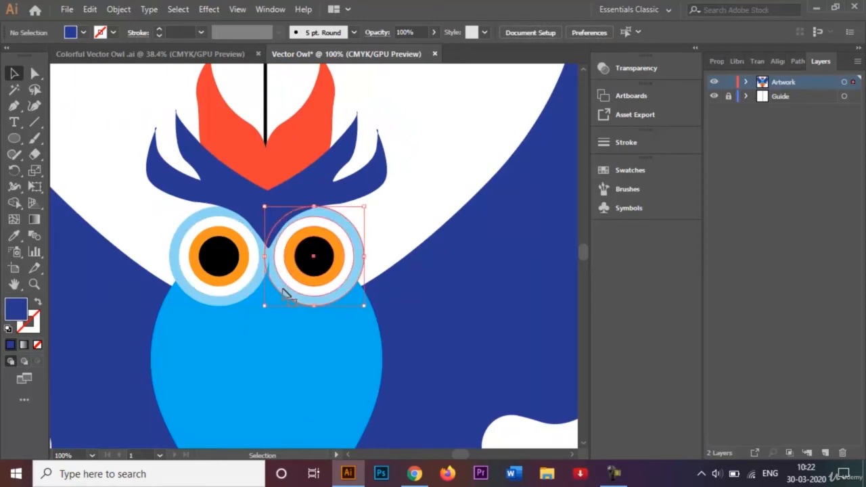
right_click(285, 293)
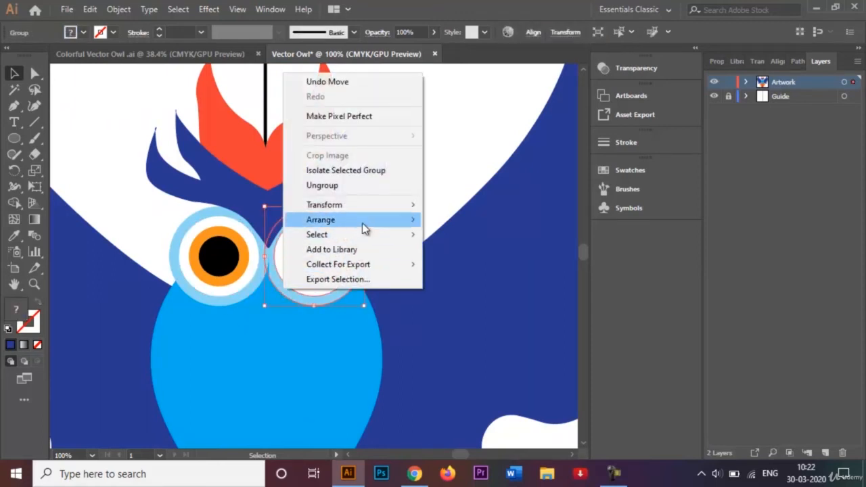
mouse_move(366, 229)
click(441, 234)
click(474, 163)
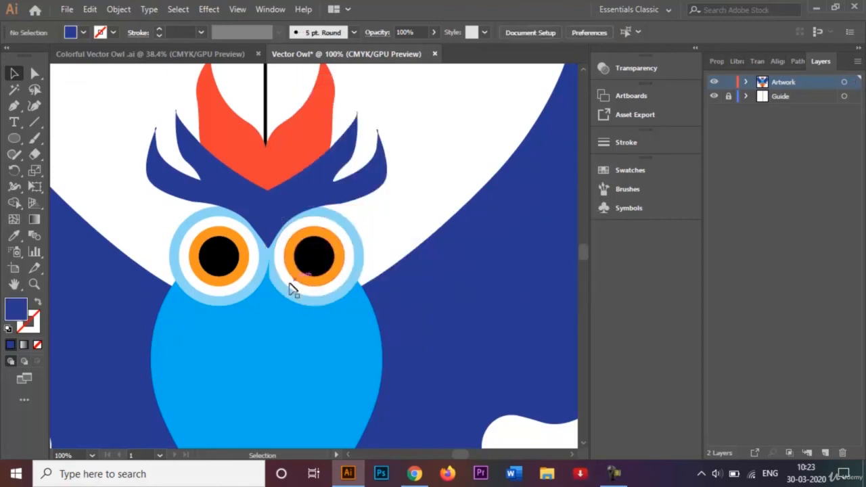
Nudge the reflected bright blue body half slightly outward to line it up with the original half at the centre, and deselect it.
click(278, 322)
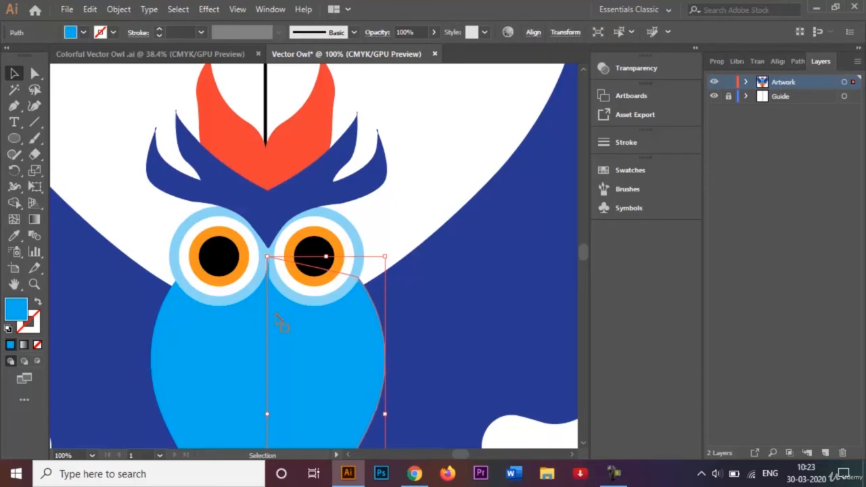
click(400, 198)
click(332, 358)
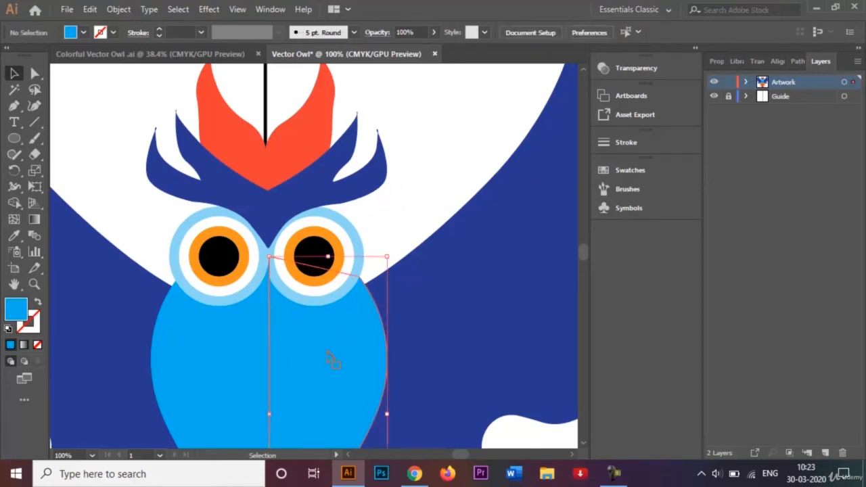
click(395, 225)
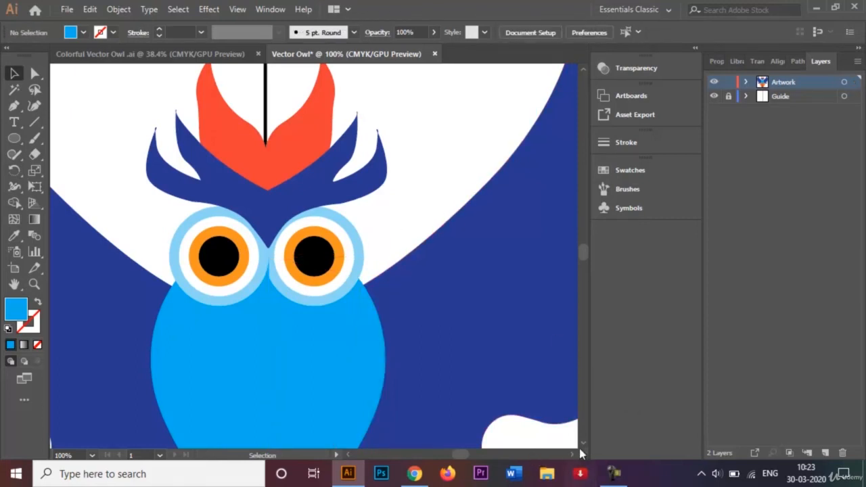
Unite the two red-orange halves of the central tail feather below the body into one shape, and deselect it.
scroll(581, 443, down, 10)
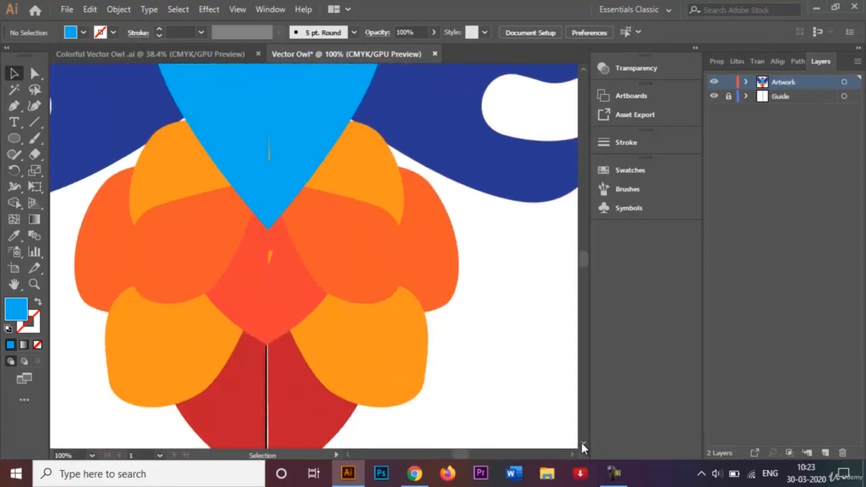
click(277, 264)
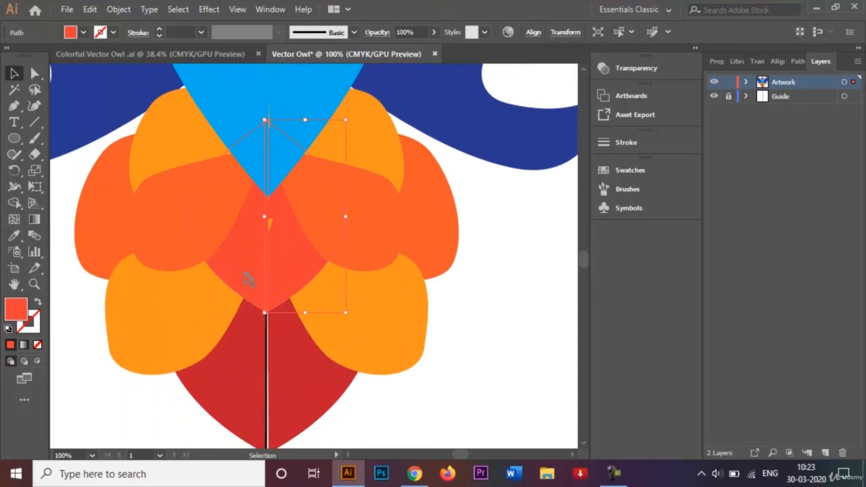
shift+click(247, 280)
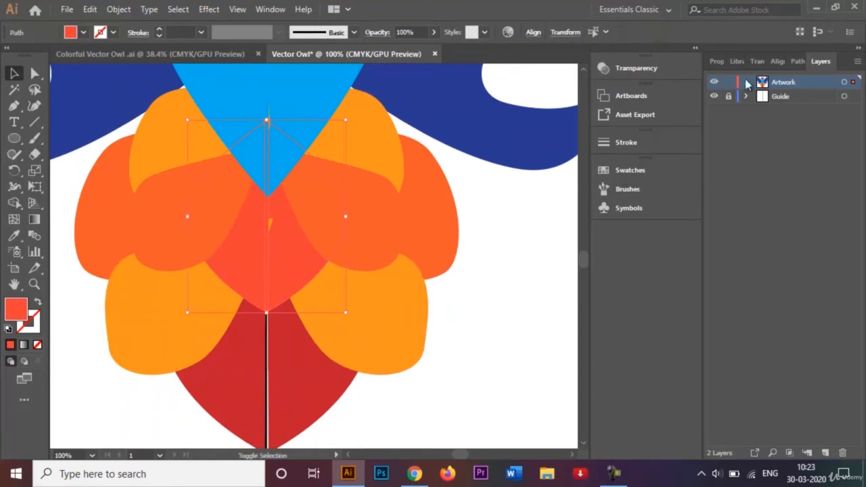
click(778, 62)
click(808, 60)
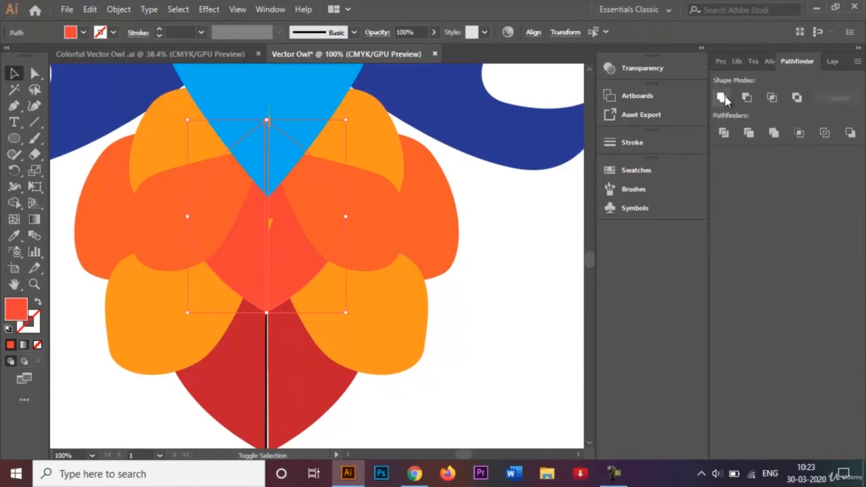
click(722, 98)
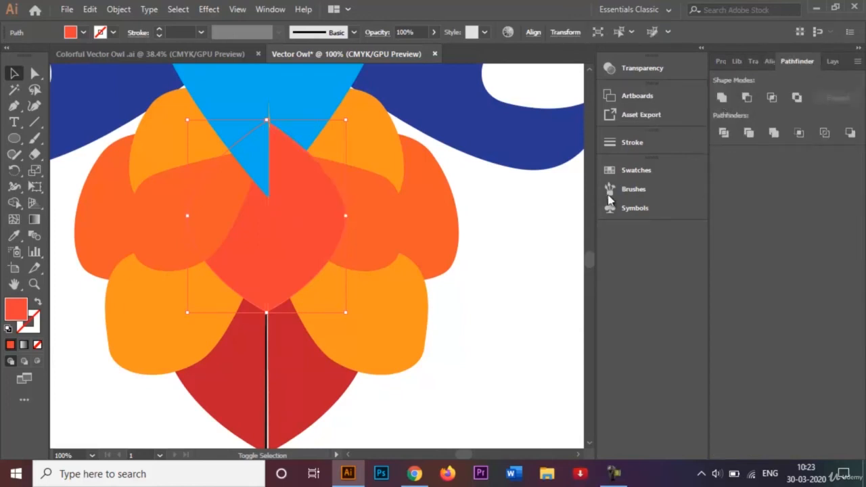
click(493, 349)
Try to send the united red-orange central feather to the back of the stack, and undo that.
right_click(290, 236)
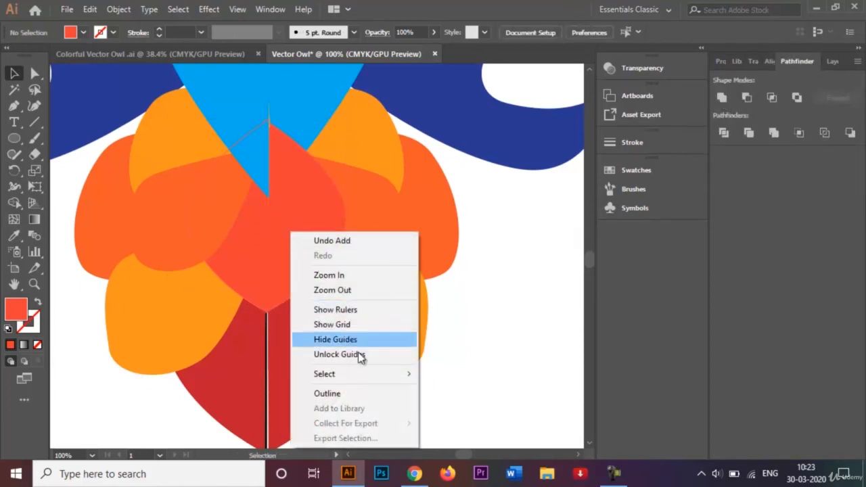
click(272, 242)
click(273, 242)
right_click(272, 242)
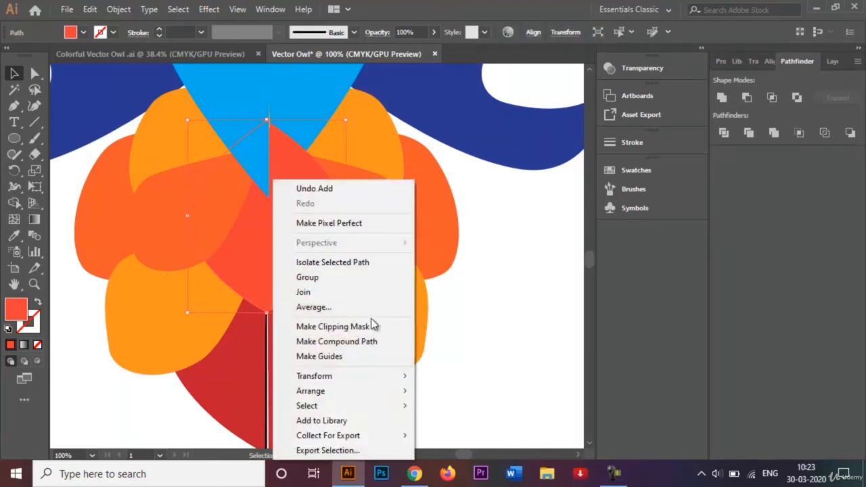
mouse_move(409, 391)
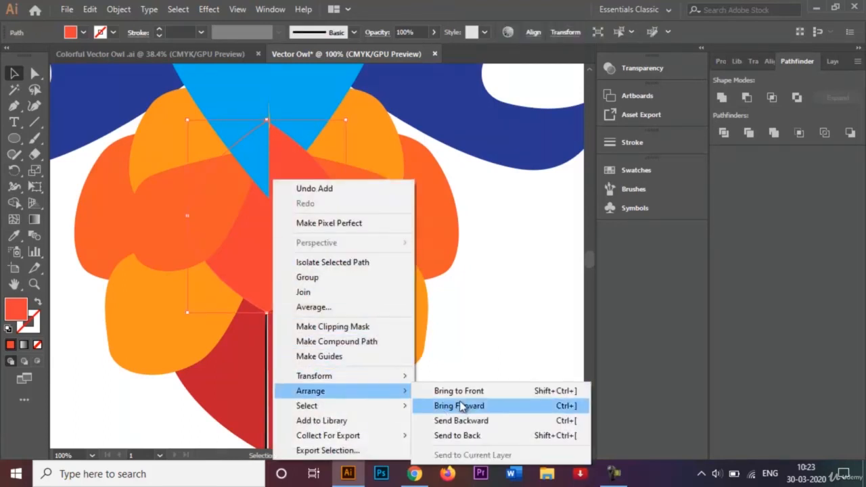
click(469, 435)
key(ctrl+z)
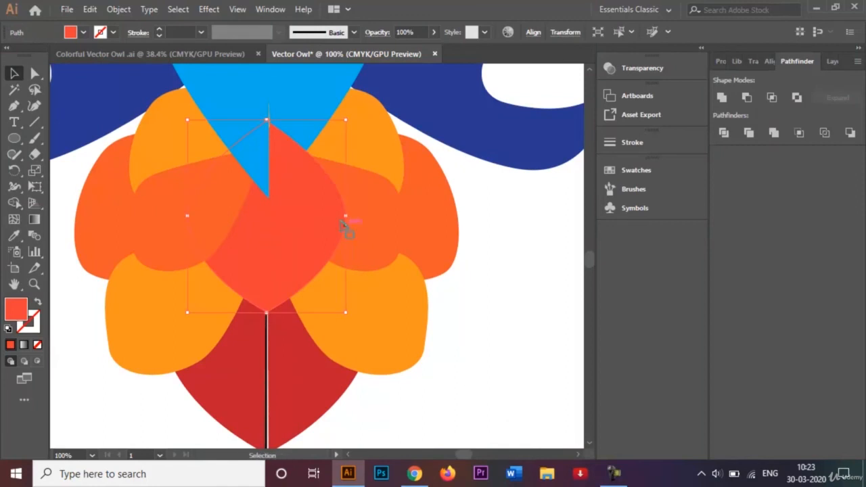
click(321, 99)
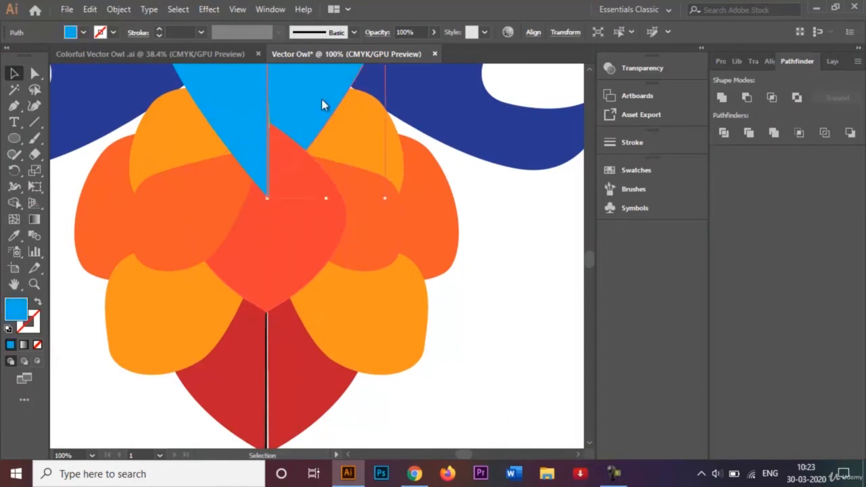
right_click(321, 99)
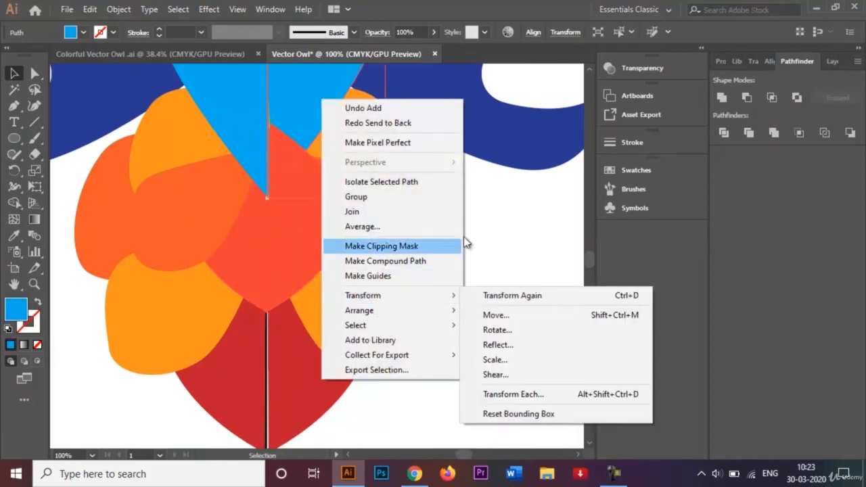
click(490, 236)
Unite the two dark red halves of the lowest tail feather.
click(281, 356)
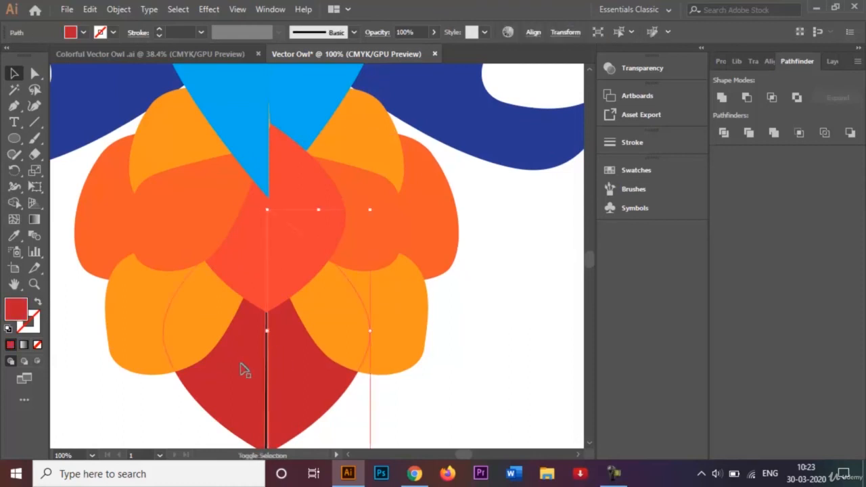
shift+click(243, 369)
click(723, 98)
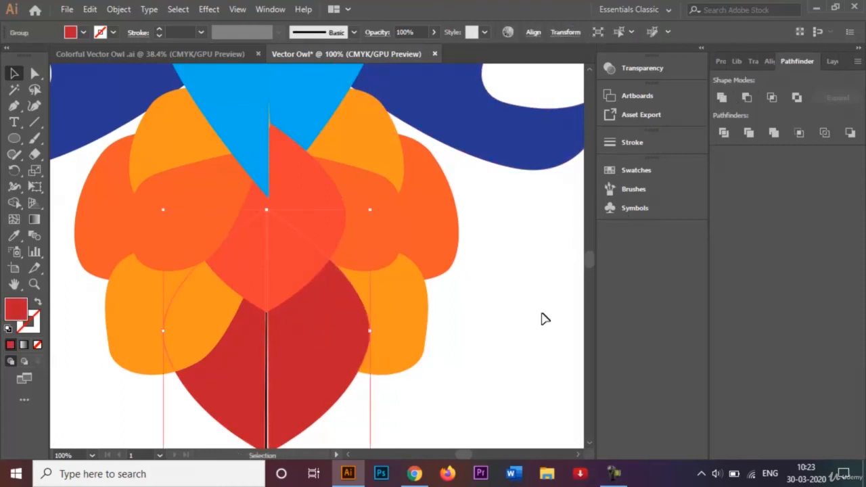
Move the lowest dark red tail feather behind the neighbouring orange feathers, and deselect it.
click(467, 319)
click(405, 325)
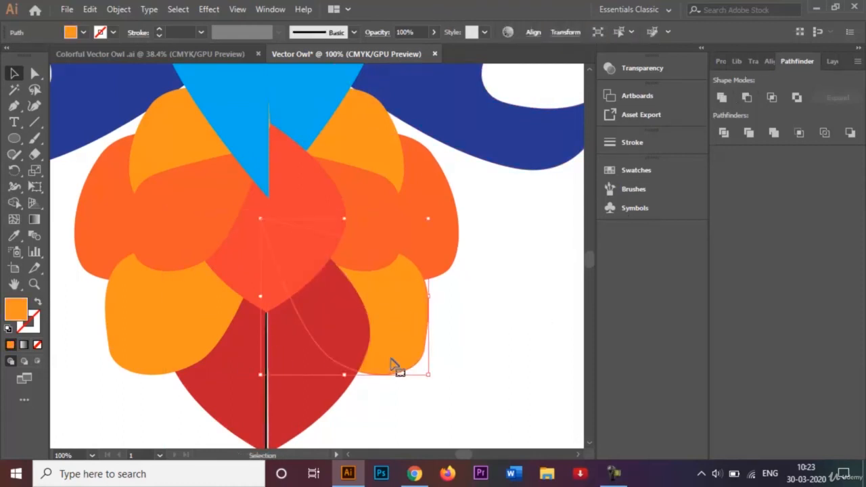
click(342, 414)
click(310, 411)
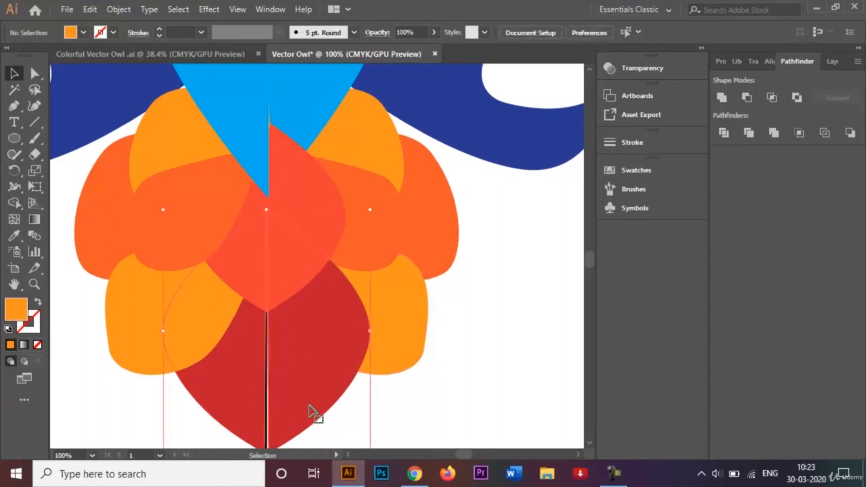
click(451, 416)
scroll(593, 443, down, 2)
scroll(593, 443, down, 1)
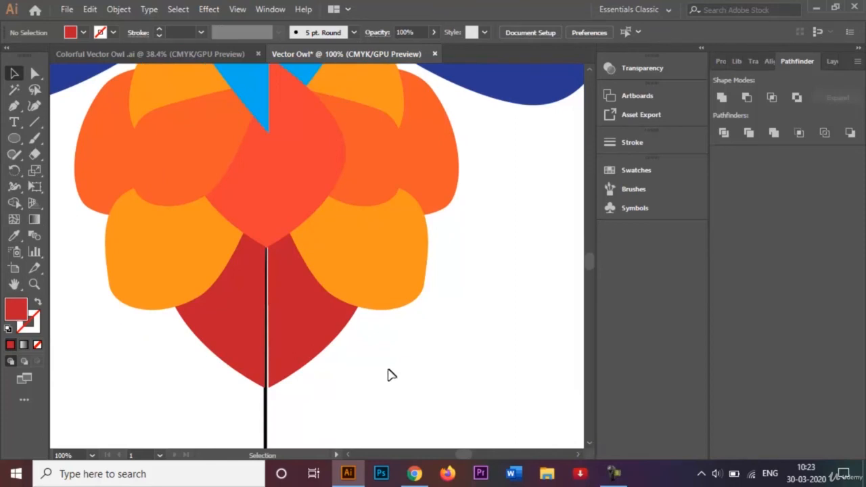
Nudge the reflected half of the lowest dark red feather inward to close the gap at the centre, and deselect it.
click(304, 360)
key(Left)
key(Left)
key(Left)
key(Left)
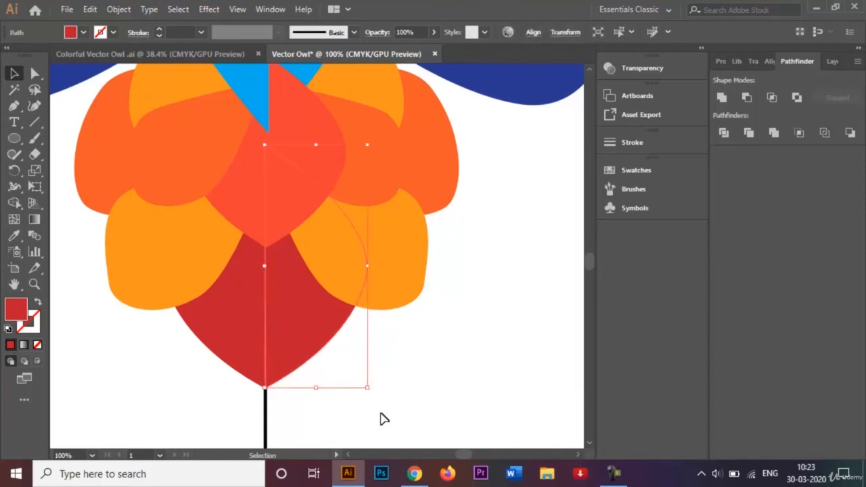
click(433, 376)
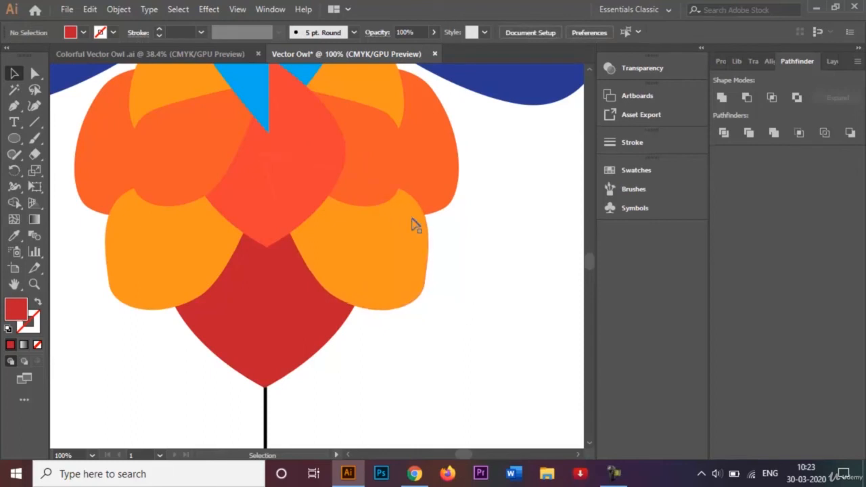
Bring the reflected bright blue body half to the front of the stack, above the red-orange tail feather.
key(ctrl+minus)
key(ctrl+minus)
key(ctrl+minus)
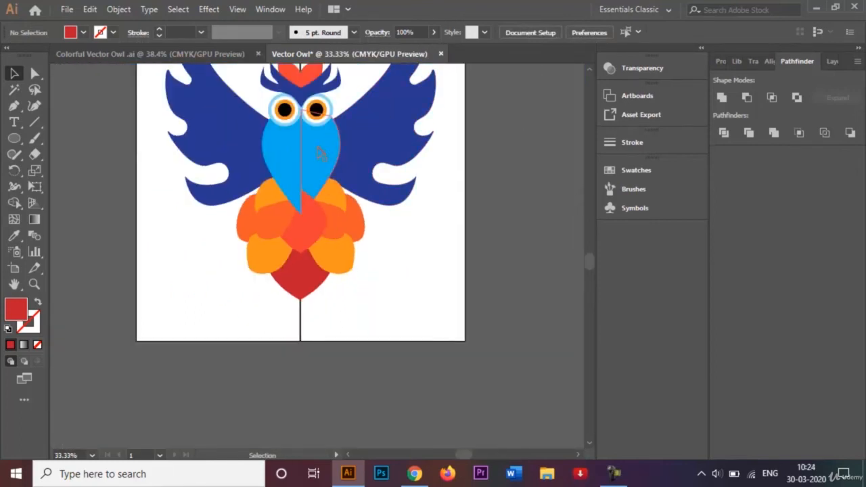
click(319, 154)
right_click(323, 172)
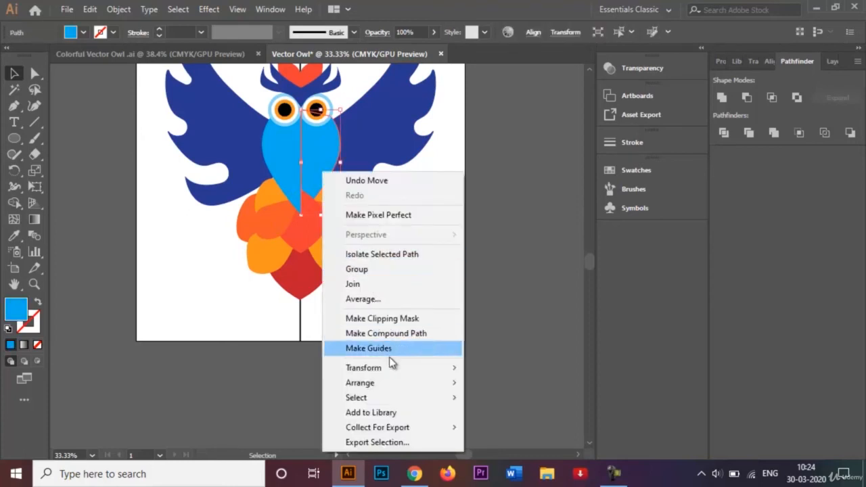
mouse_move(418, 383)
click(522, 383)
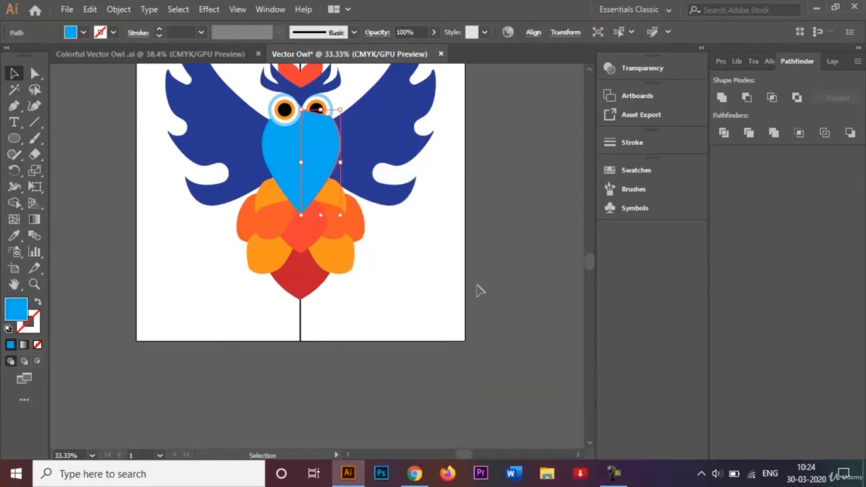
Bring the reflected eye group to the front so it sits above the blue body, and deselect it.
click(349, 121)
right_click(322, 112)
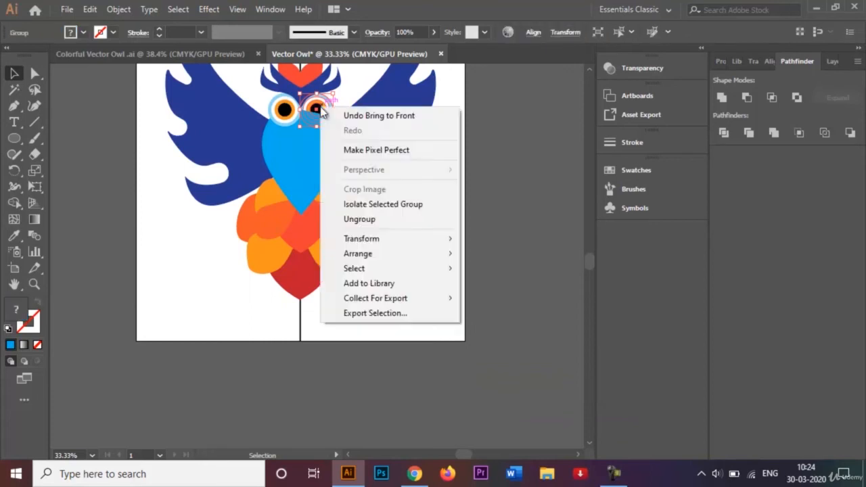
mouse_move(402, 253)
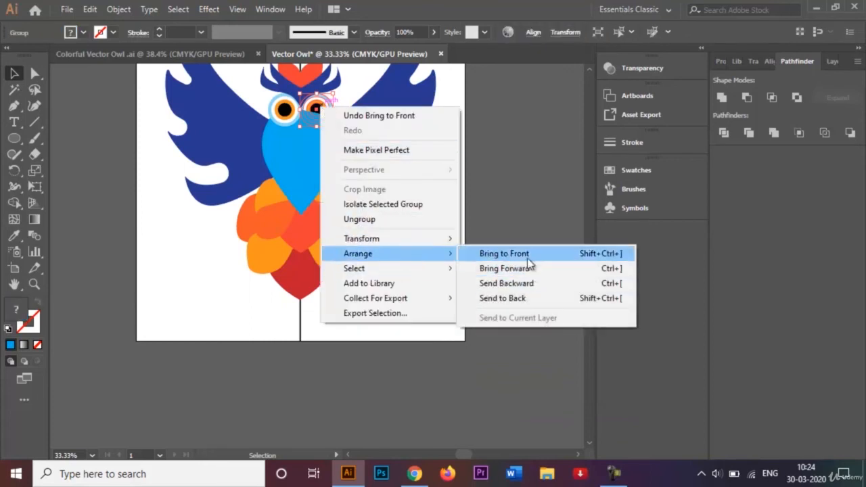
click(527, 256)
click(516, 237)
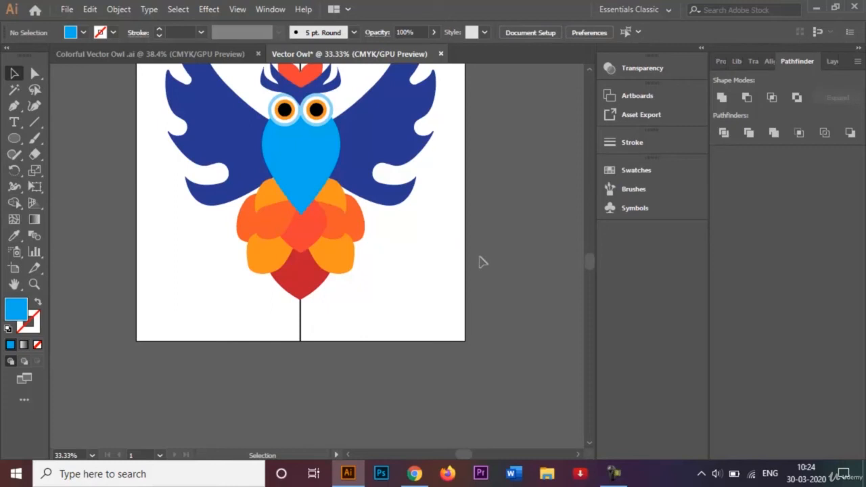
Delete the vertical centre line on the Guide layer.
click(590, 69)
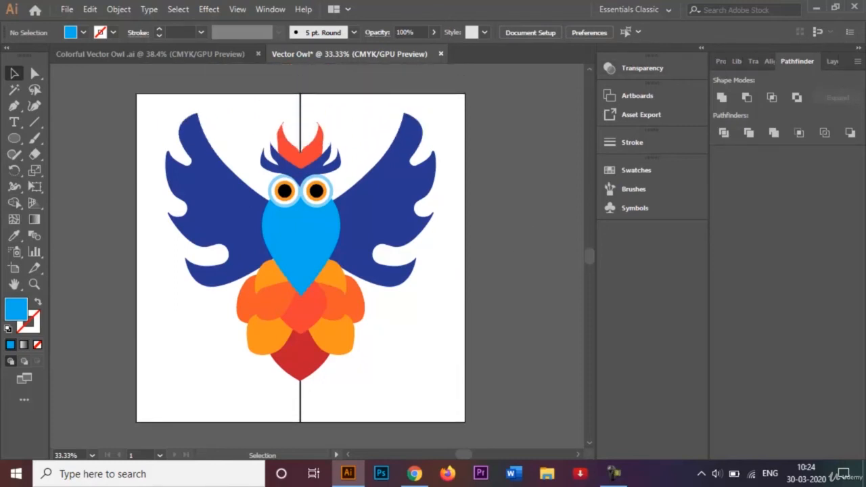
click(834, 61)
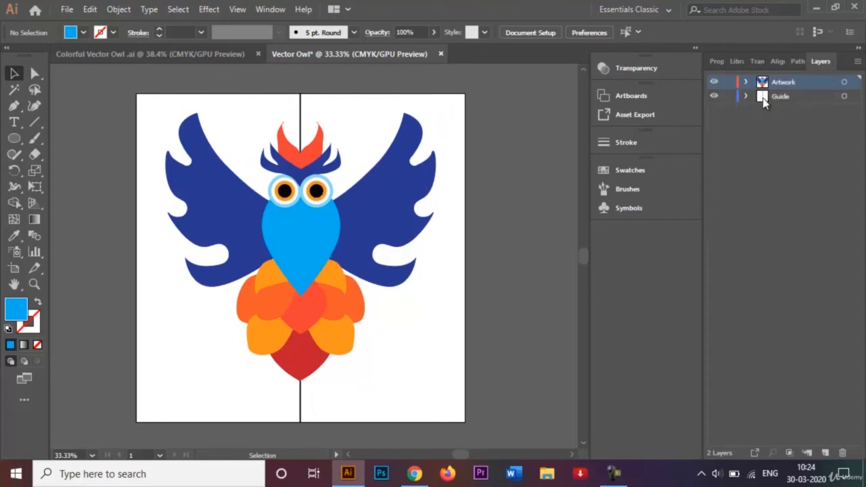
click(300, 108)
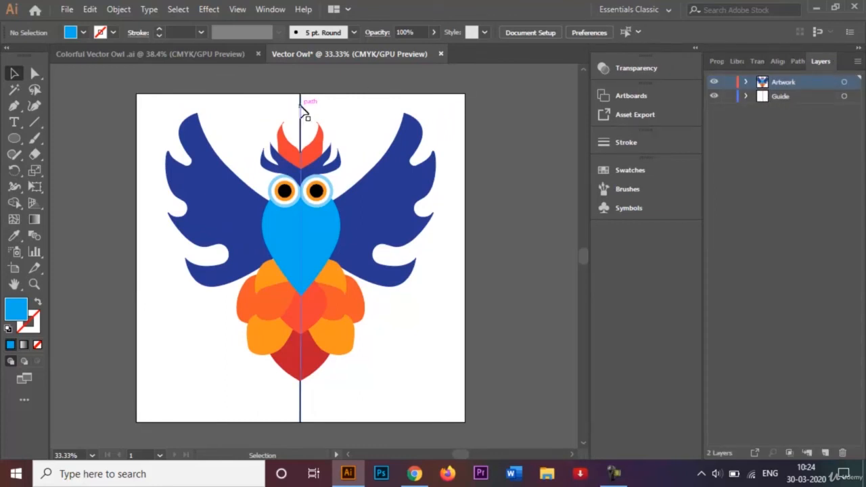
key(Delete)
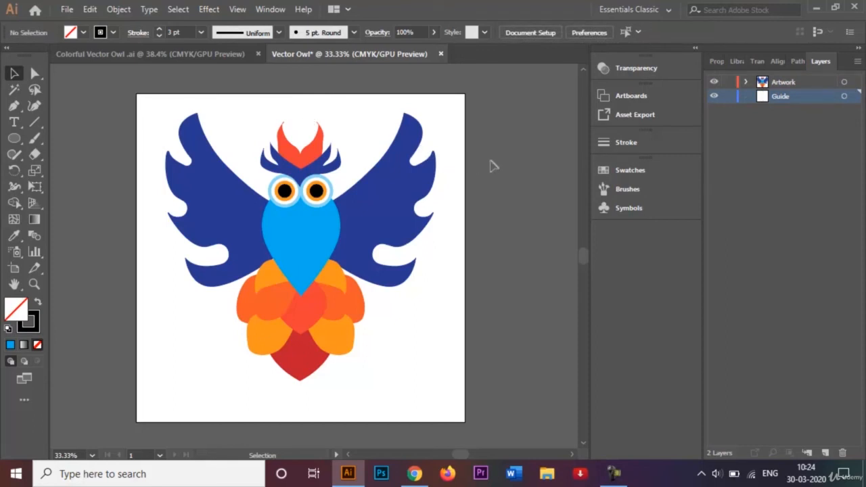
Unite the two bright blue body halves into one shape.
key(a)
key(v)
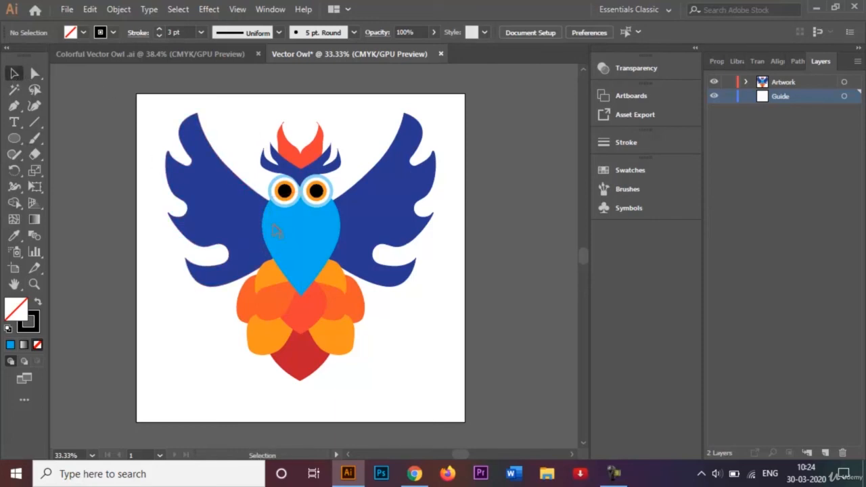
click(290, 233)
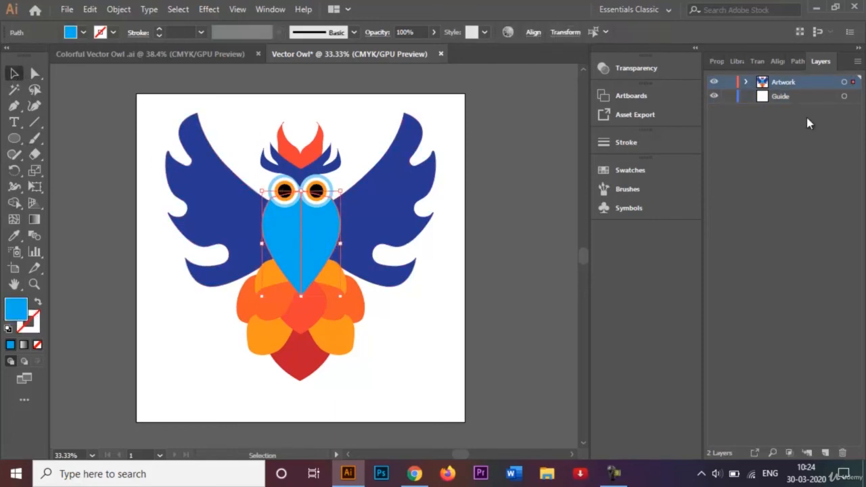
click(798, 61)
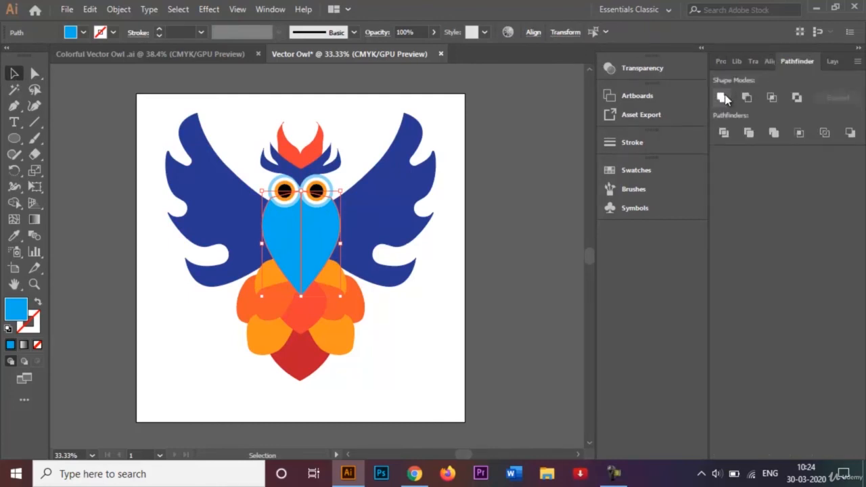
click(722, 99)
Bring the original eye group to the front, above the united blue body, and deselect it.
click(283, 190)
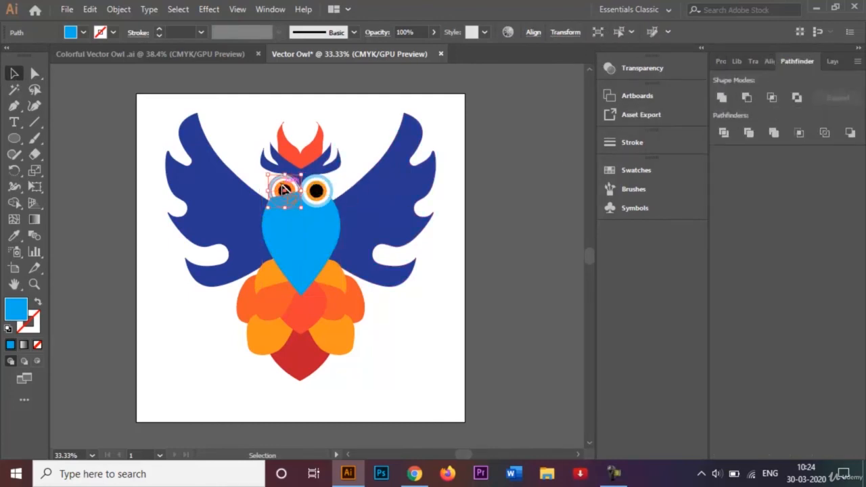
right_click(283, 191)
mouse_move(411, 332)
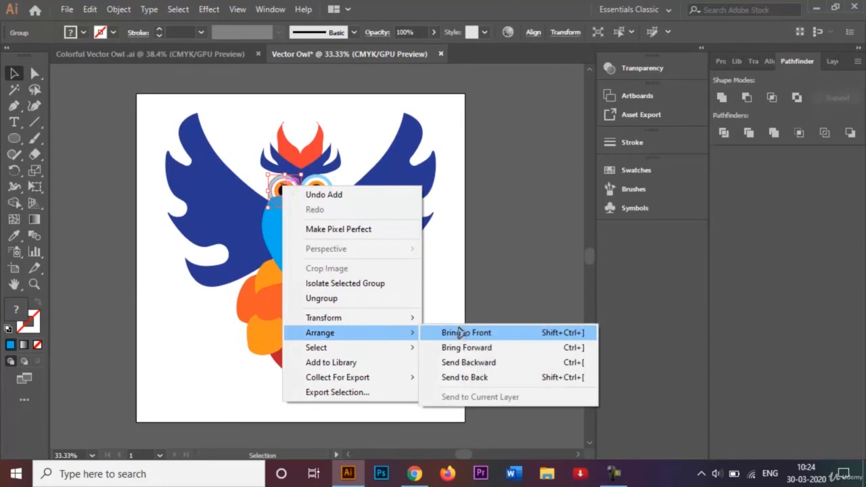
click(460, 331)
click(473, 329)
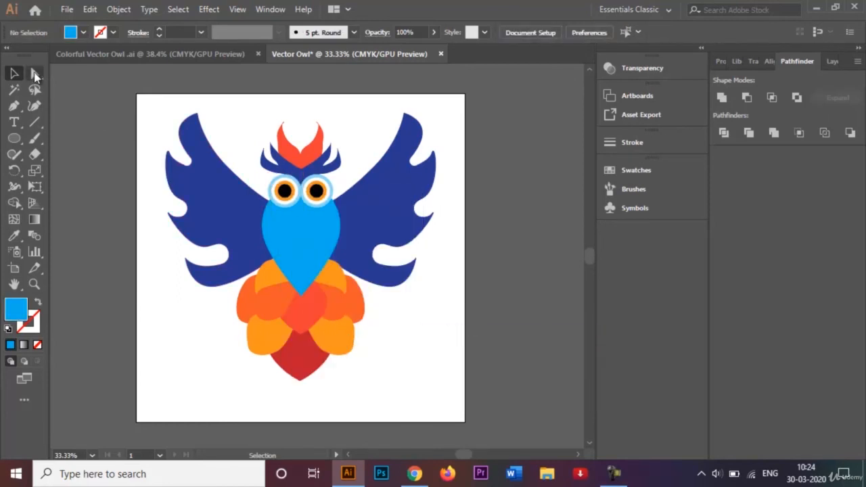
click(35, 75)
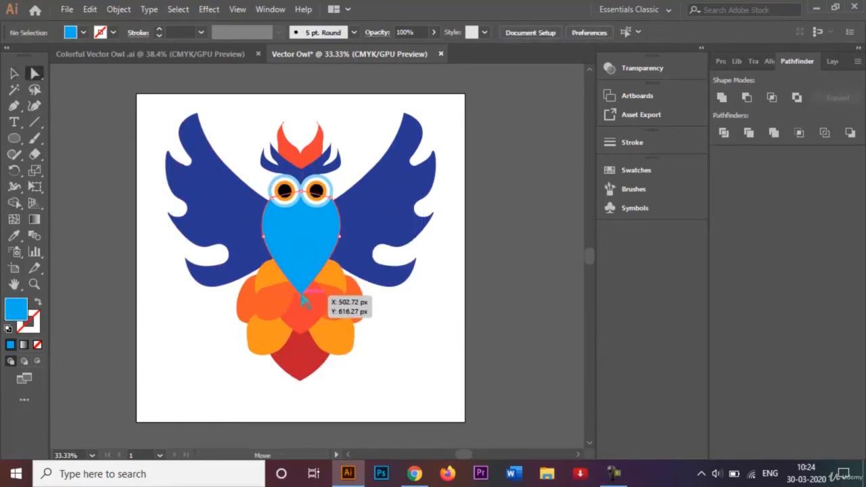
click(301, 292)
click(15, 73)
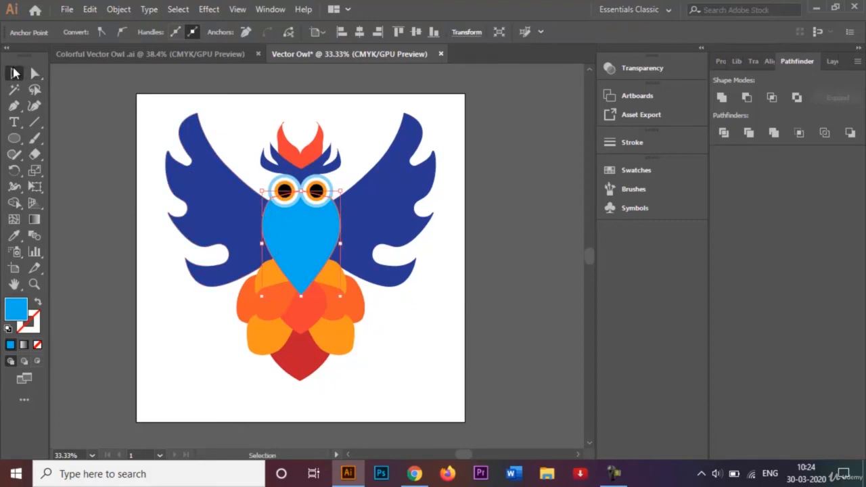
click(116, 183)
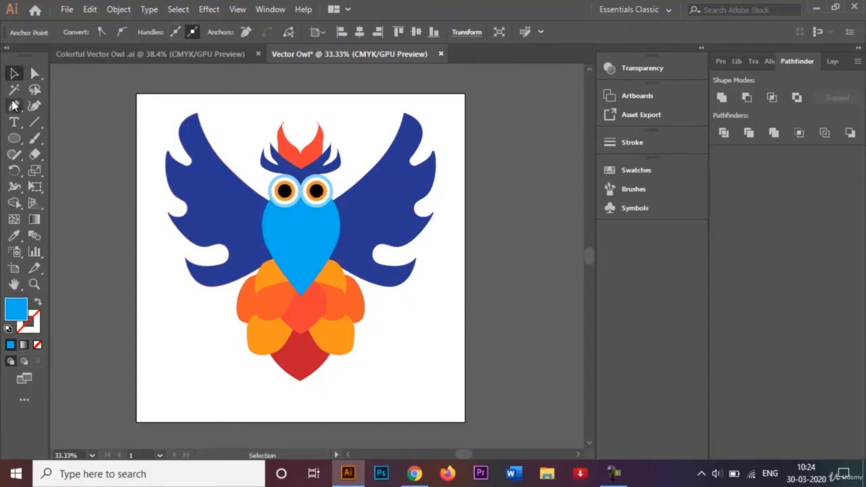
Draw a small dark red circle without a stroke on the empty area beside the owl's tail, using the Ellipse tool.
drag(22, 136, 22, 136)
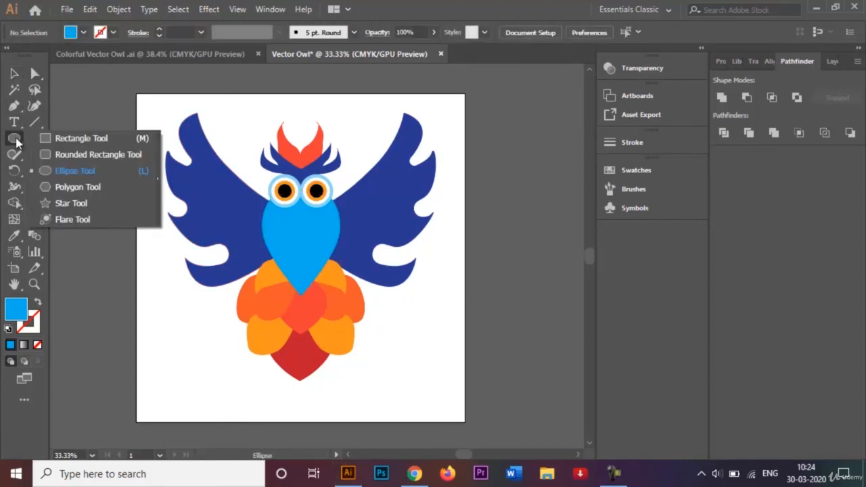
click(84, 32)
click(103, 55)
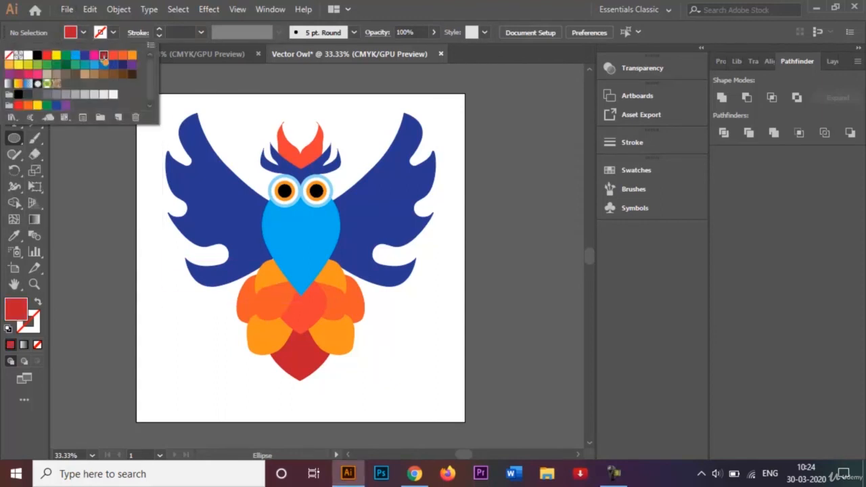
click(157, 371)
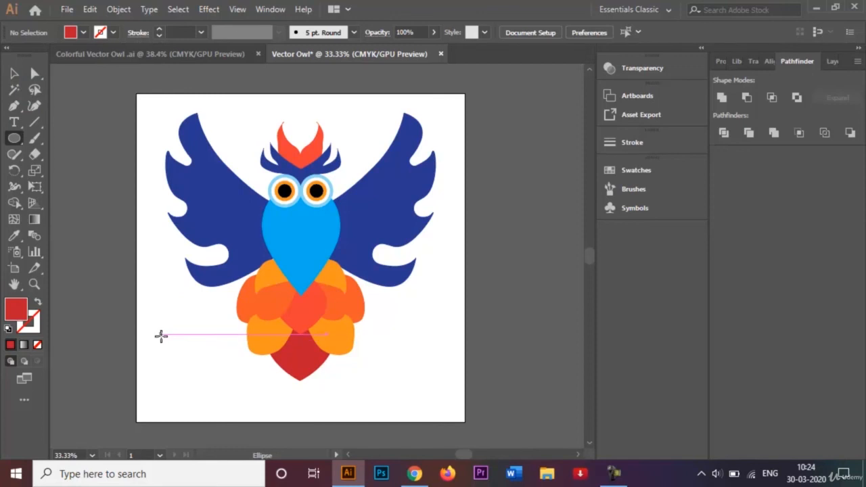
drag(163, 337, 176, 349)
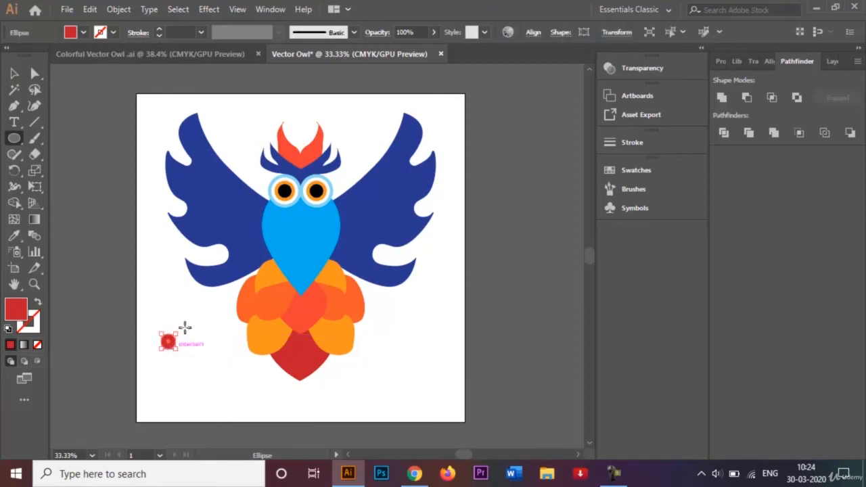
click(36, 73)
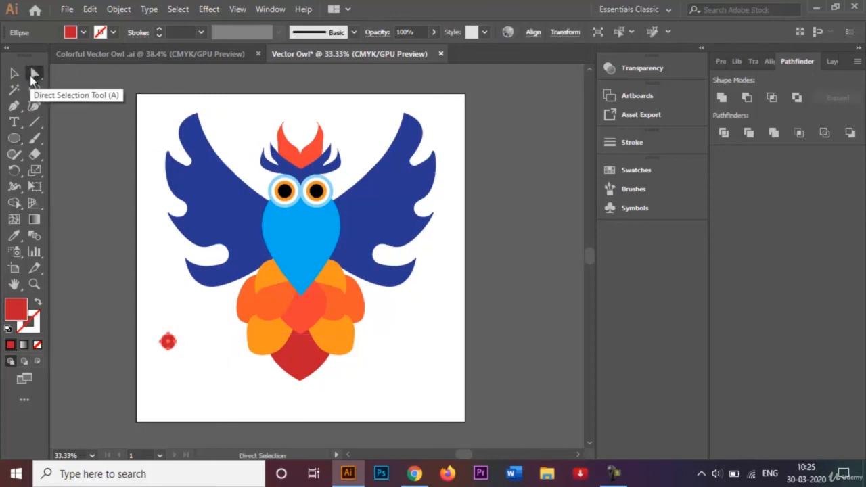
click(15, 73)
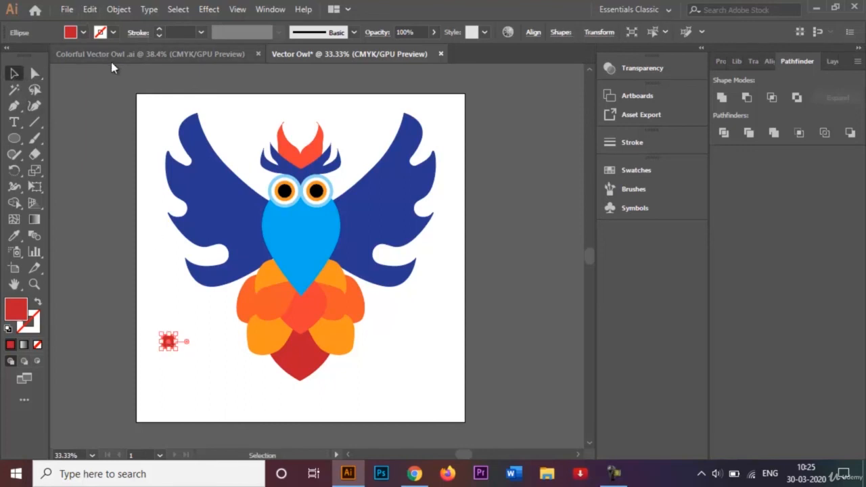
click(36, 74)
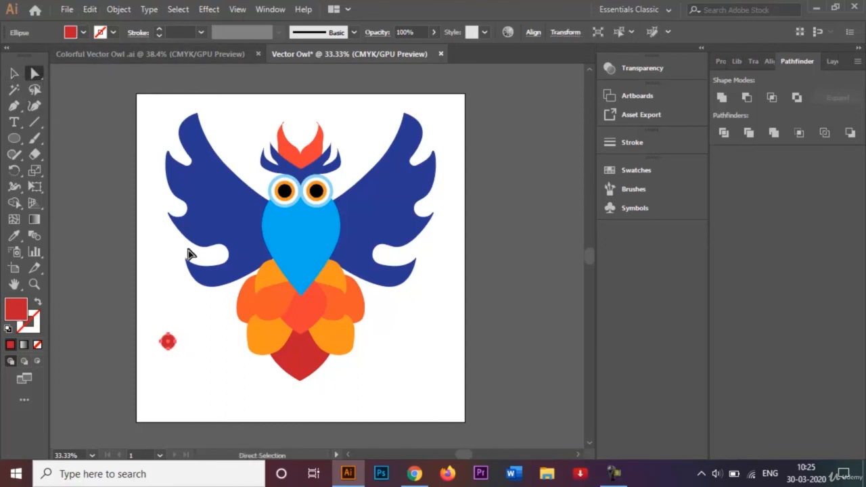
key(v)
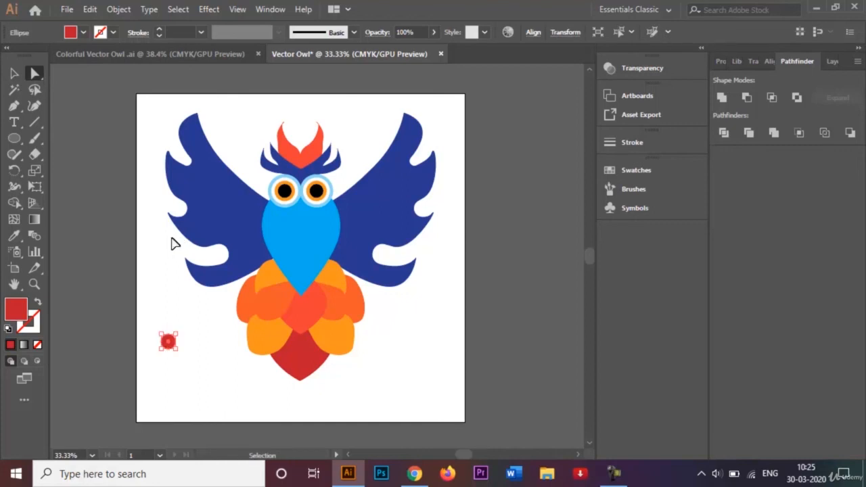
Convert the red circle's top and bottom anchor points to corners, giving it pointed ends.
key(ctrl+equal)
key(ctrl+equal)
key(ctrl+equal)
key(ctrl+equal)
key(ctrl+equal)
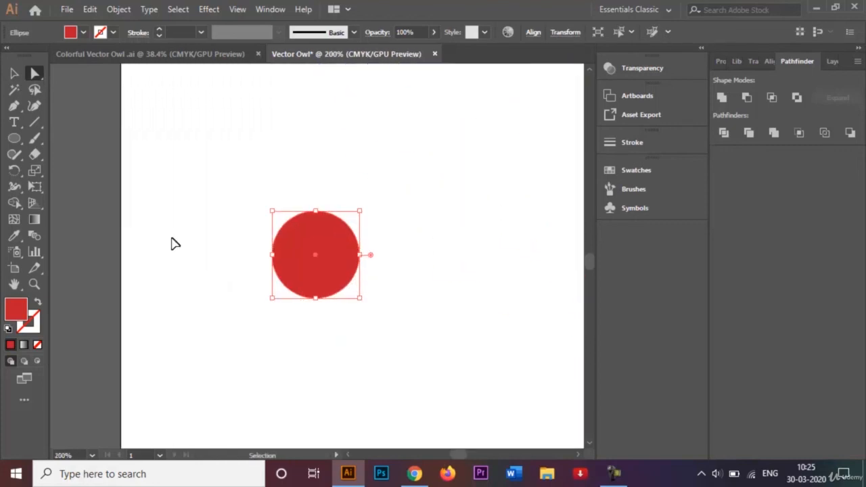
key(a)
click(317, 215)
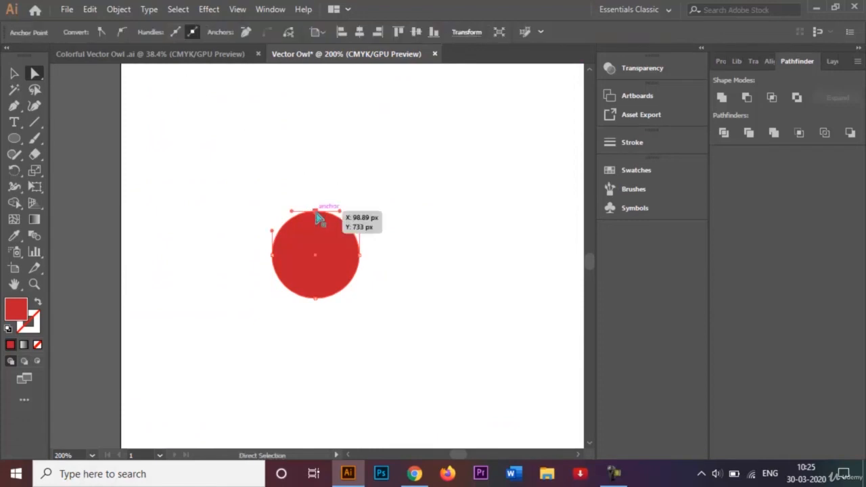
shift+click(316, 297)
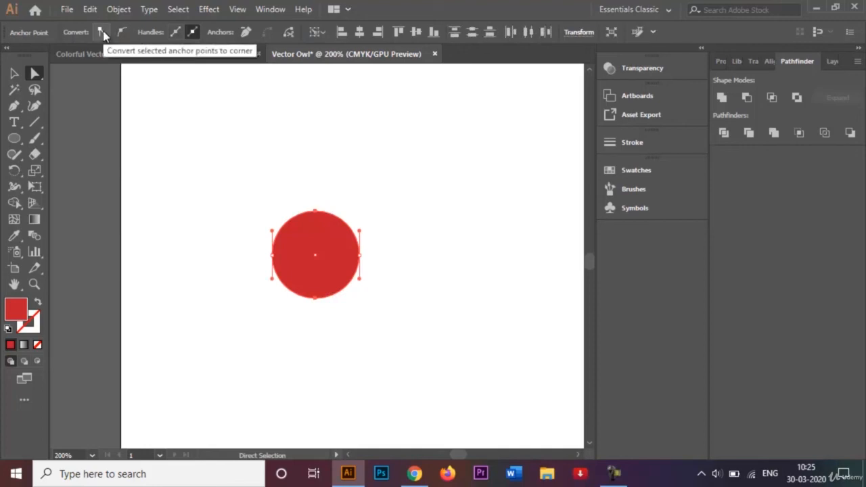
click(99, 34)
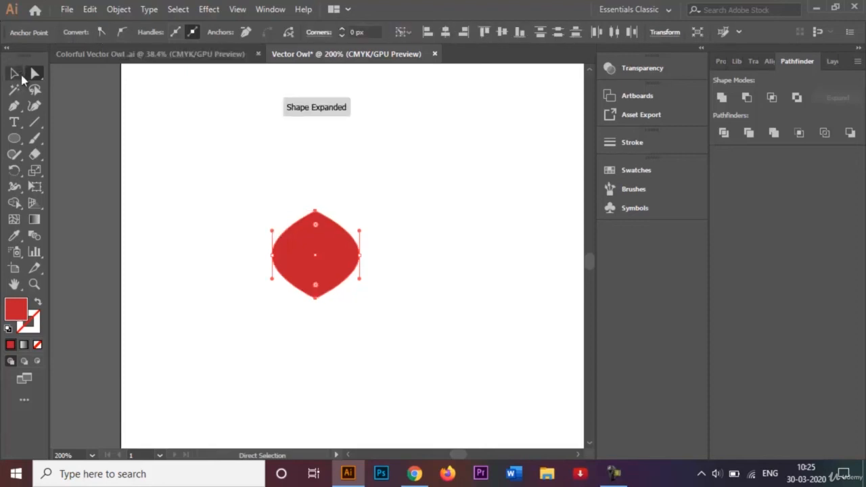
Narrow the pointed red shape to about a third of its width, keeping its height, and deselect it.
key(v)
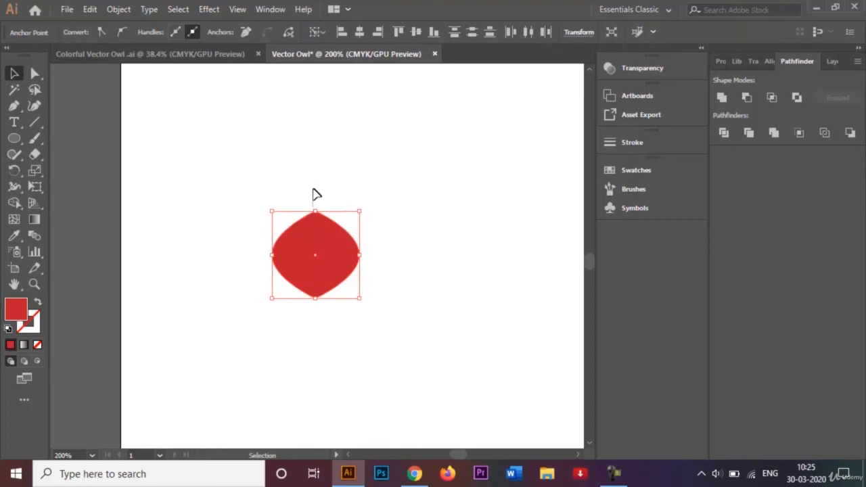
click(316, 187)
click(325, 237)
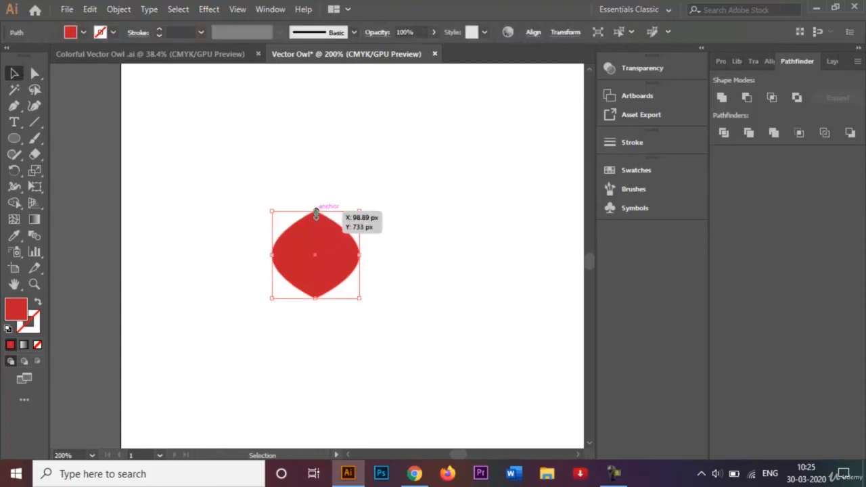
drag(359, 255, 304, 258)
click(342, 277)
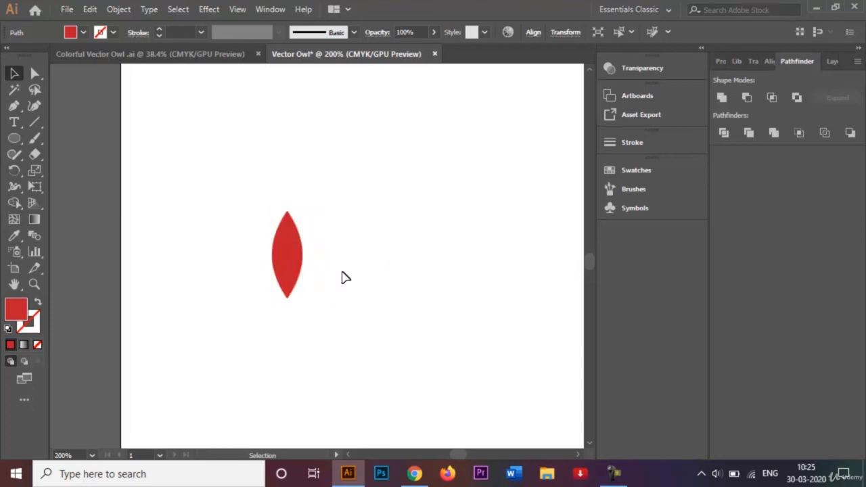
Place the slim red shape as a beak on the owl's centre line, just below and between the eyes.
key(ctrl+0)
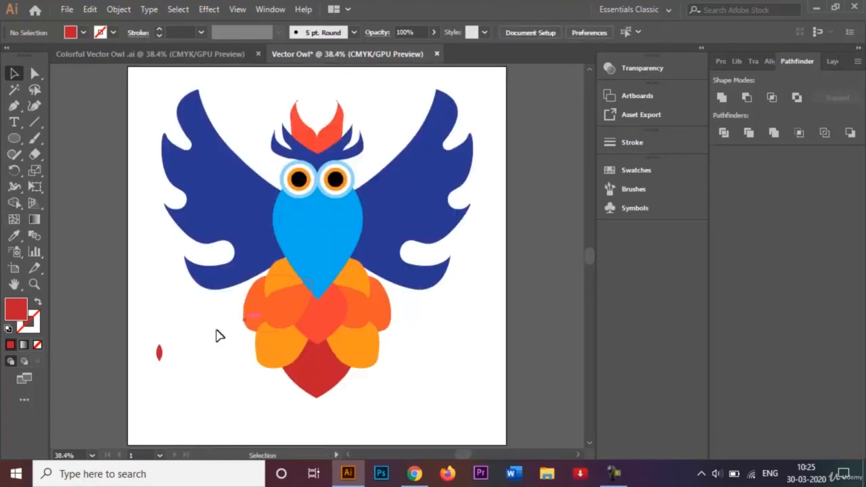
drag(161, 354, 351, 171)
click(377, 126)
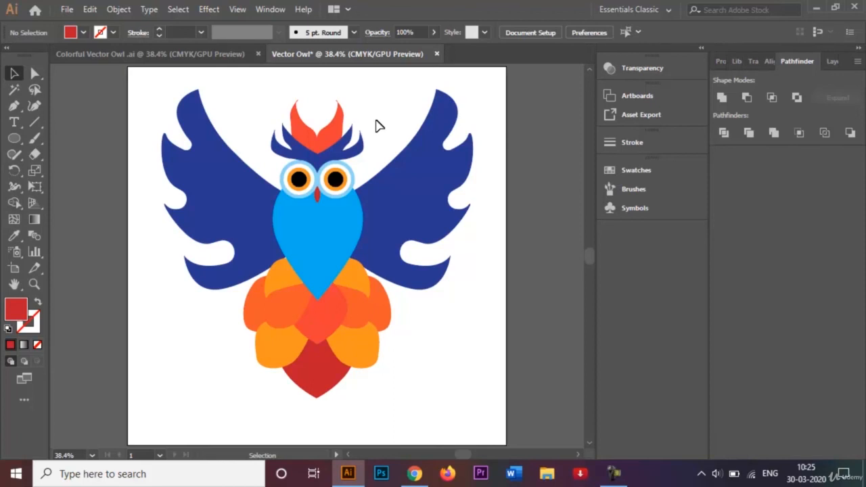
Select the whole owl, enlarge it proportionally to nearly fill the artboard, centre it vertically and deselect it.
drag(155, 87, 492, 423)
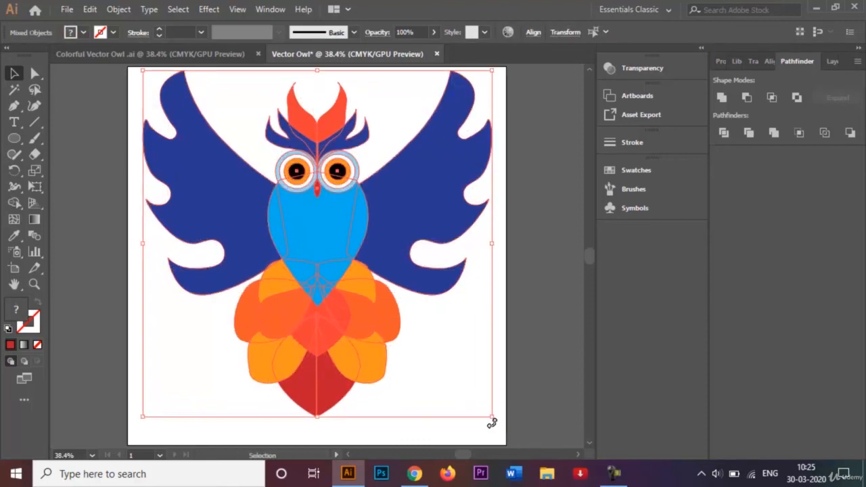
key(shift+Down)
key(shift+Down)
key(shift+Down)
key(shift+Down)
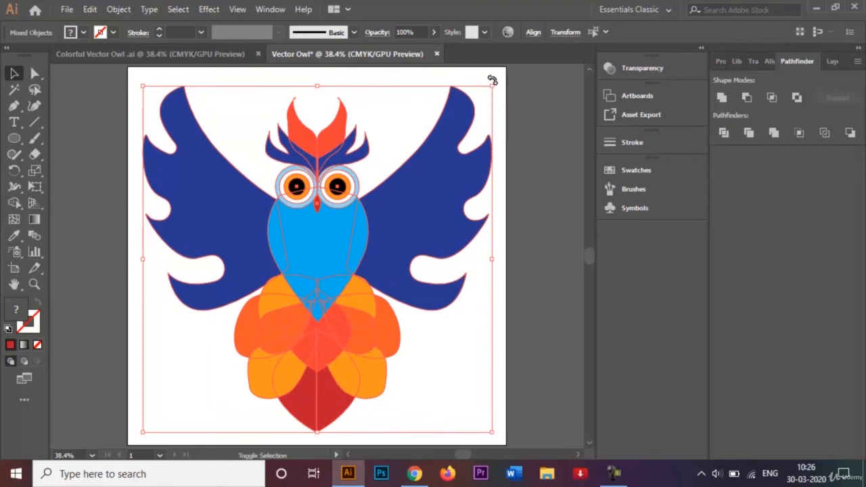
drag(494, 82, 501, 77)
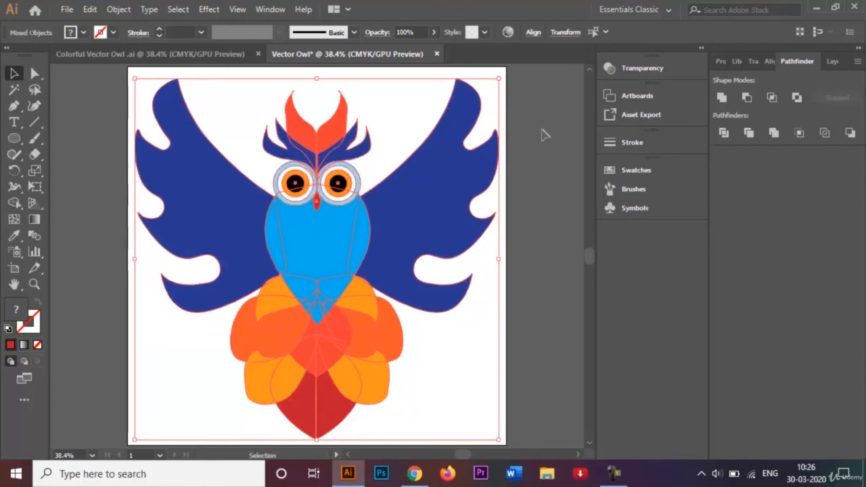
click(542, 130)
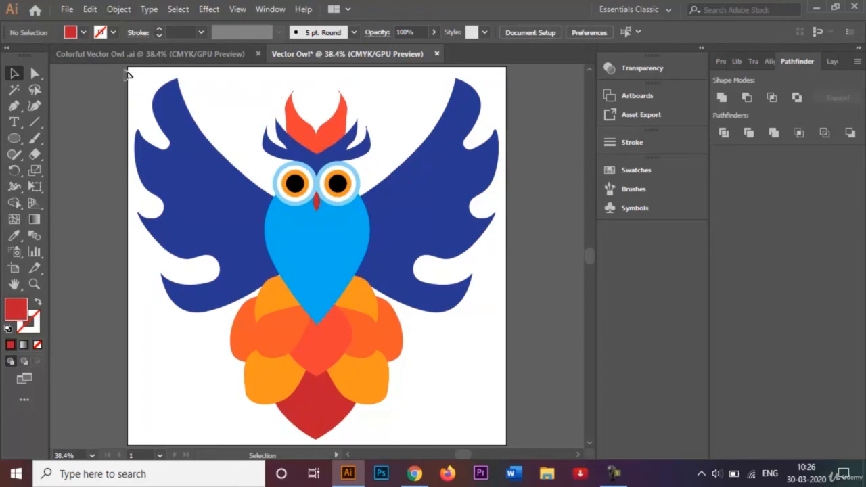
Save the artwork as Vector Owl.ai in Adobe Illustrator format, version Illustrator CC, with the default options.
click(68, 10)
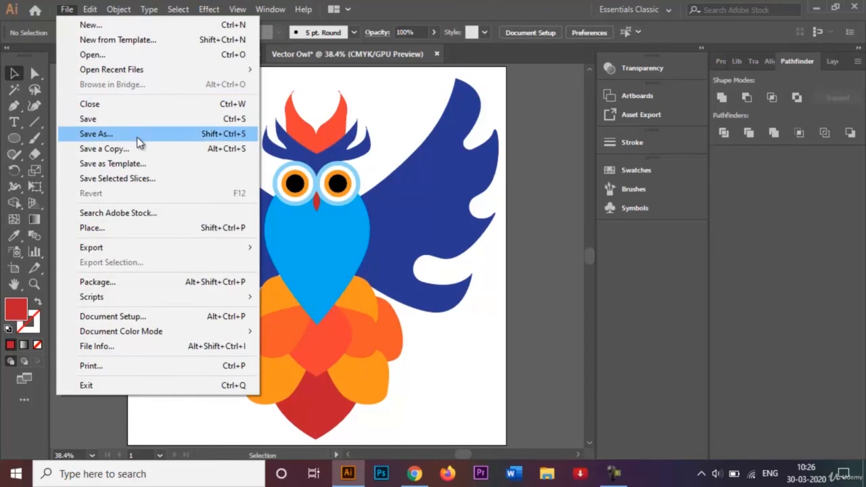
click(133, 136)
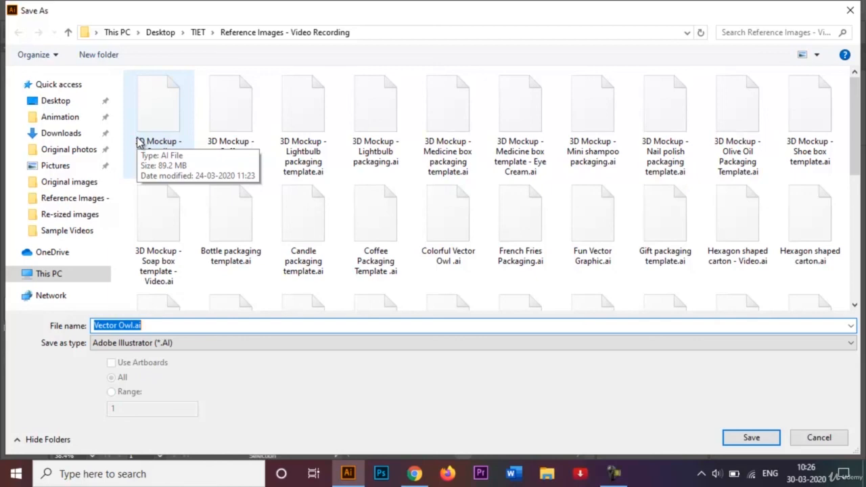
click(750, 438)
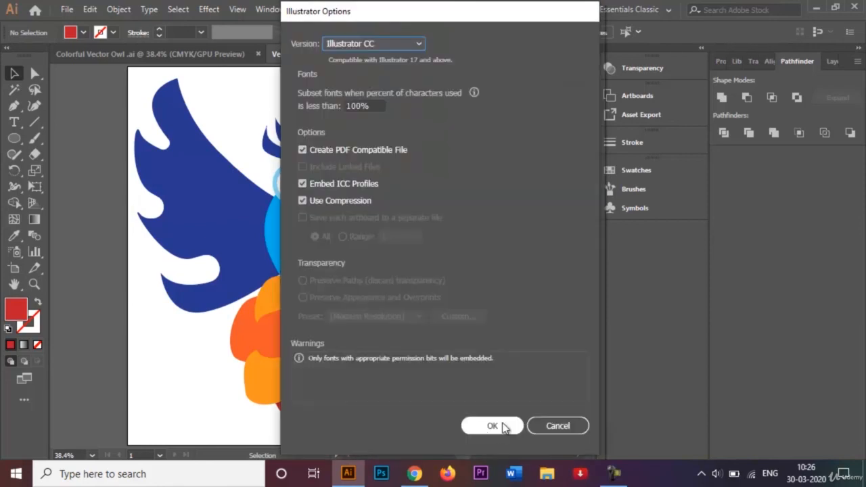
click(494, 426)
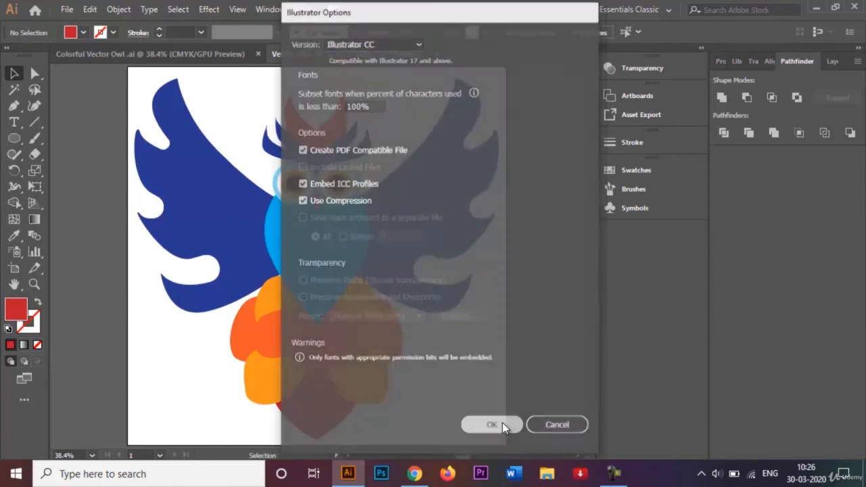